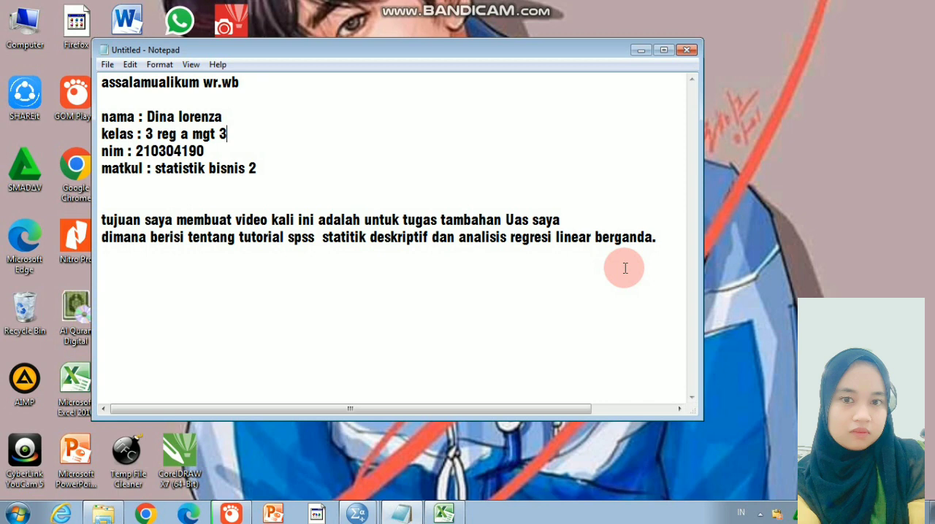
Switch to the UAS PAKET C (3).xlsx workbook in Excel and examine the research data tabulation for X1, X2 and Y
click(443, 513)
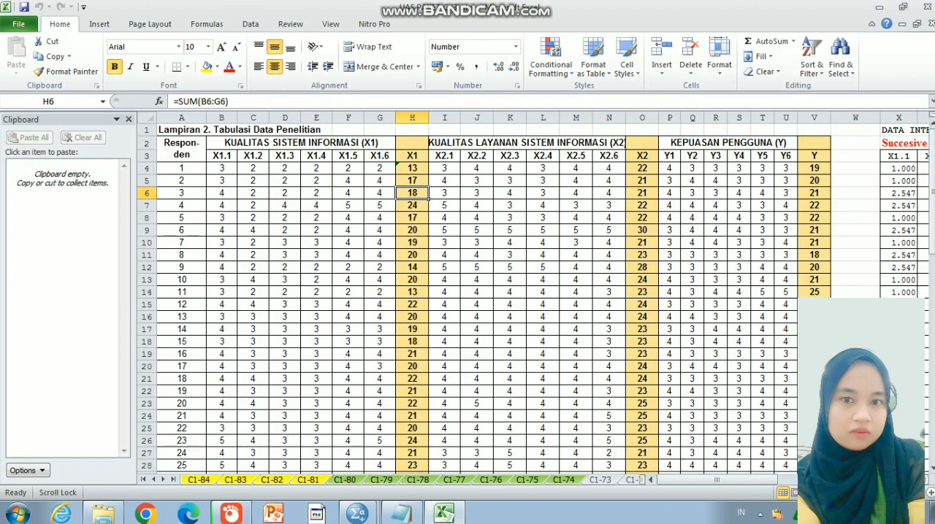
click(846, 493)
click(846, 493)
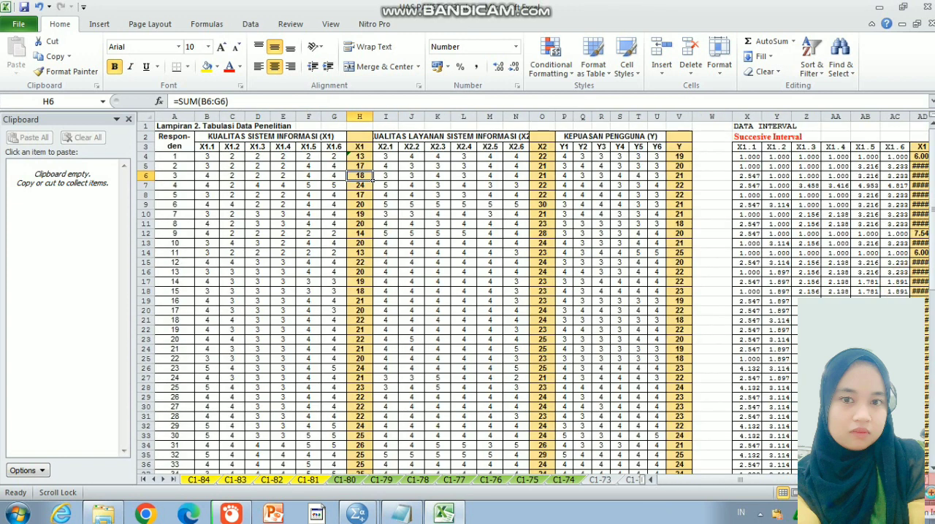
click(931, 496)
click(931, 496)
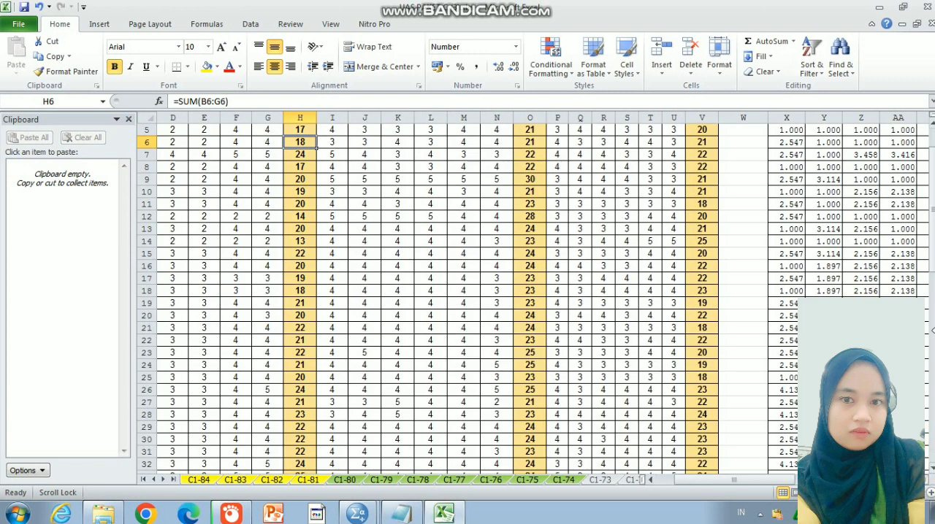
scroll(536, 296, up, 2)
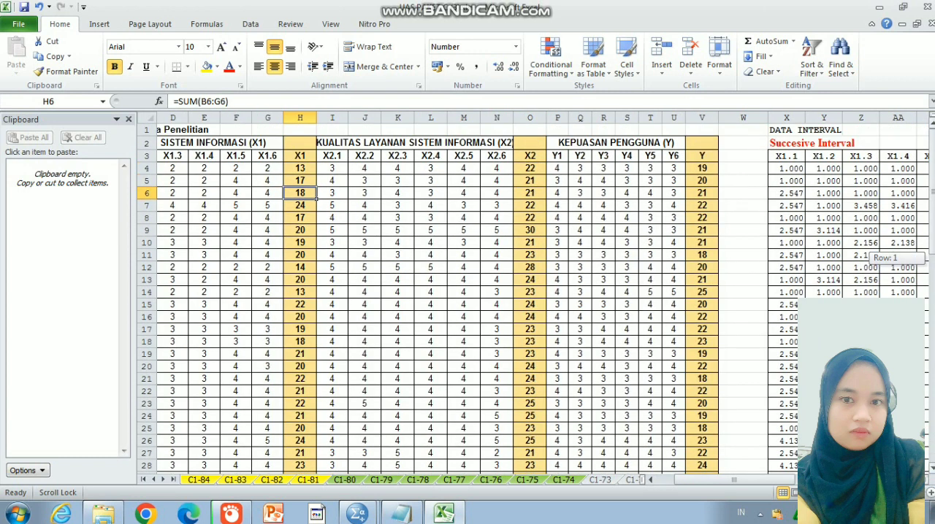
drag(775, 479, 828, 480)
ctrl+scroll(428, 236, down, 2)
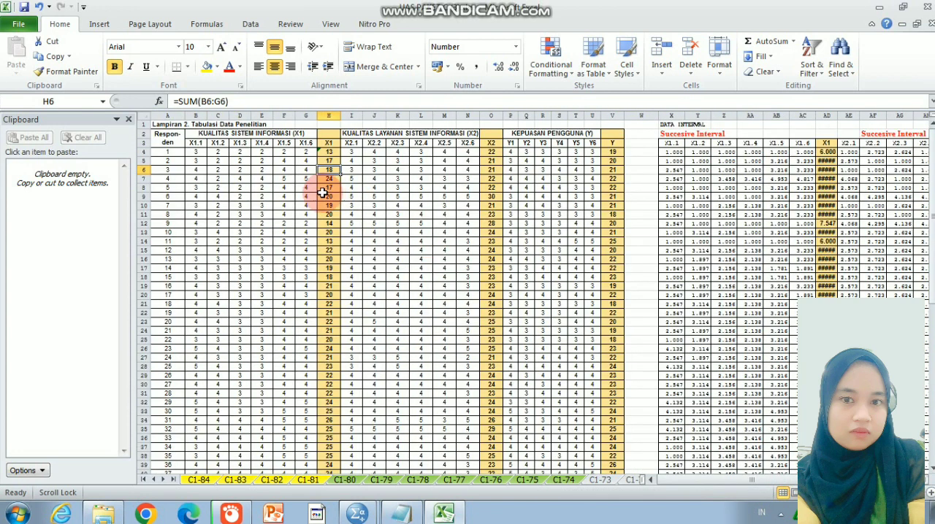
Switch to the SPSS Statistics Data Editor and create a new empty dataset
click(357, 515)
click(368, 466)
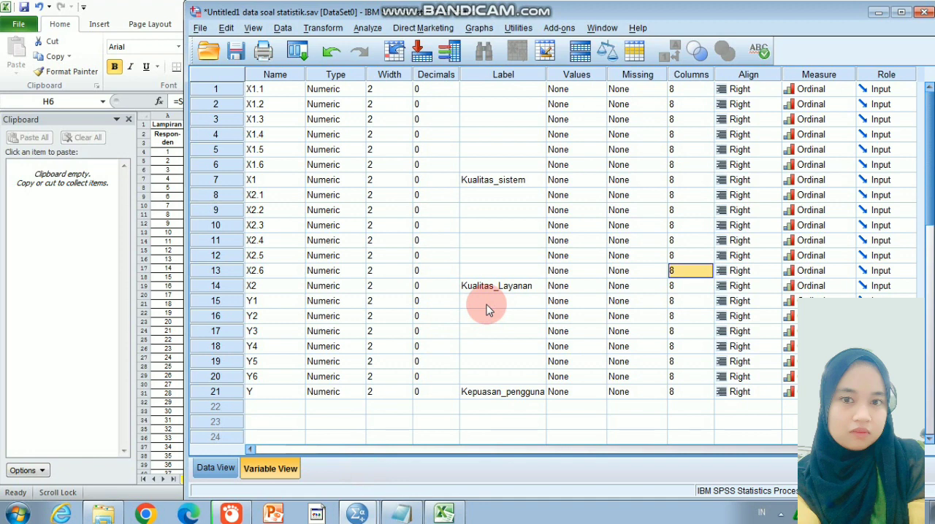
key(ctrl+n)
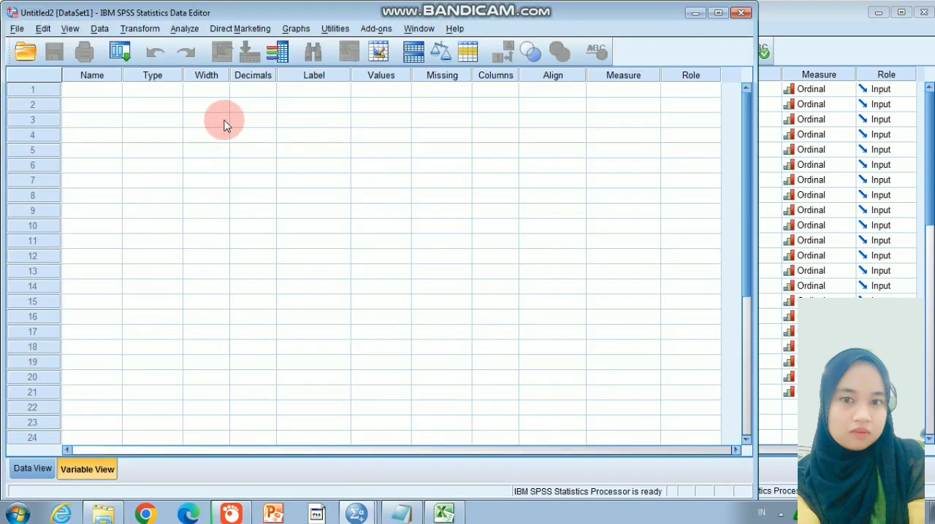
In the Excel workbook, copy the vertical list of variable names from X1.1 to Y in column W
key(alt+Tab)
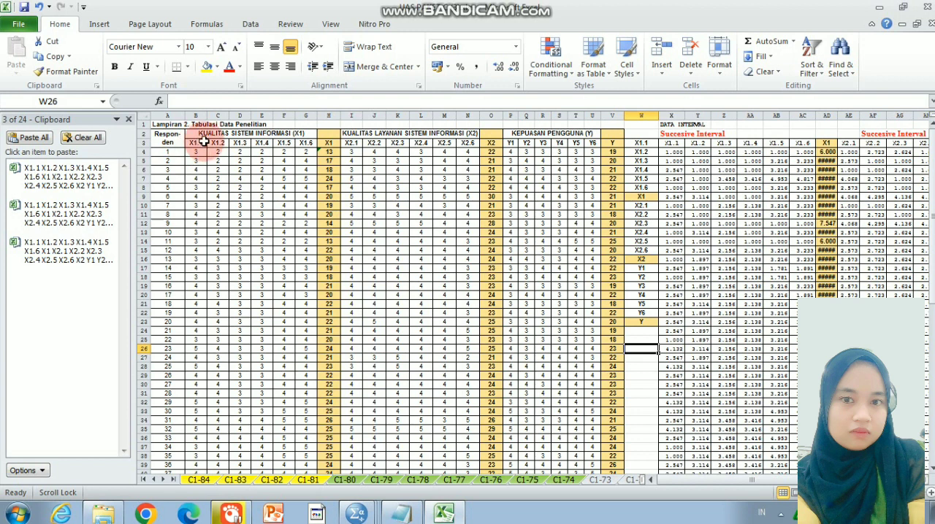
drag(195, 142, 613, 148)
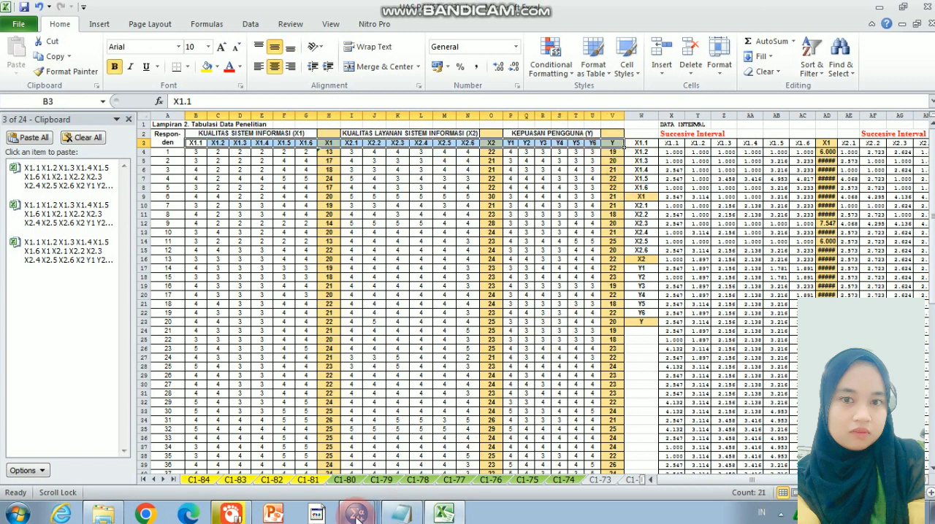
click(350, 505)
click(313, 484)
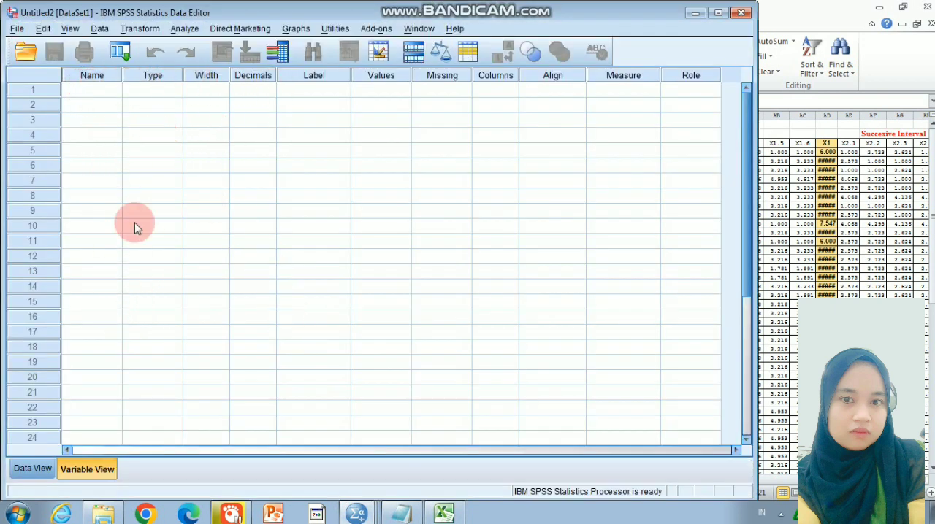
click(444, 509)
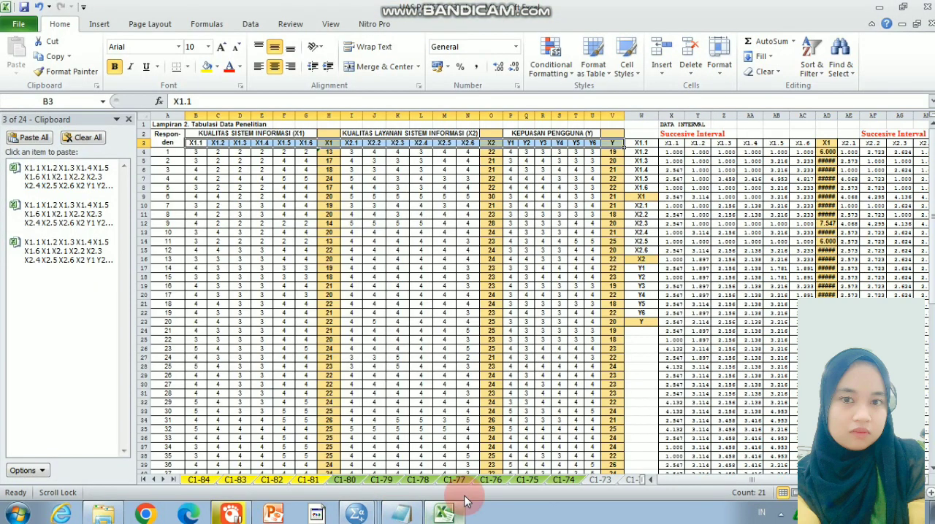
drag(638, 143, 644, 319)
key(ctrl+c)
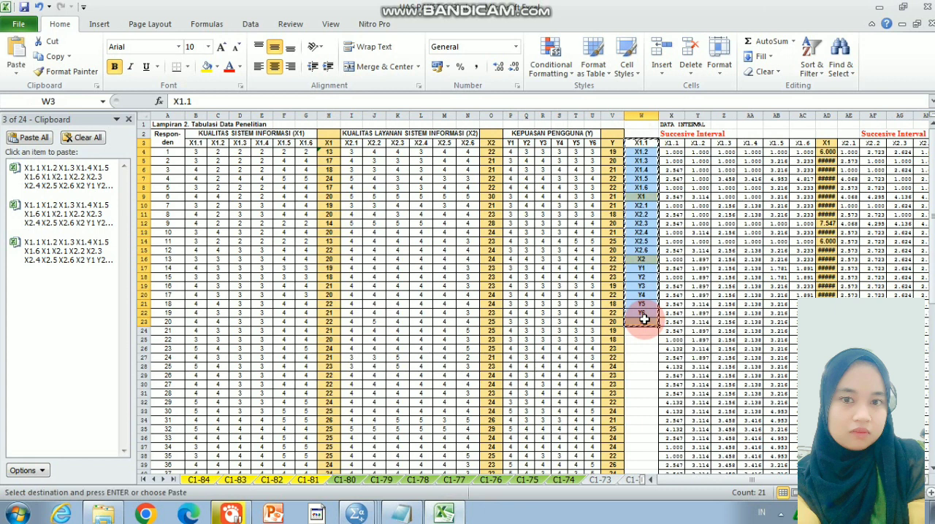
Paste the copied variable names into the Name column of the new SPSS dataset, starting at row 1
mouse_move(357, 513)
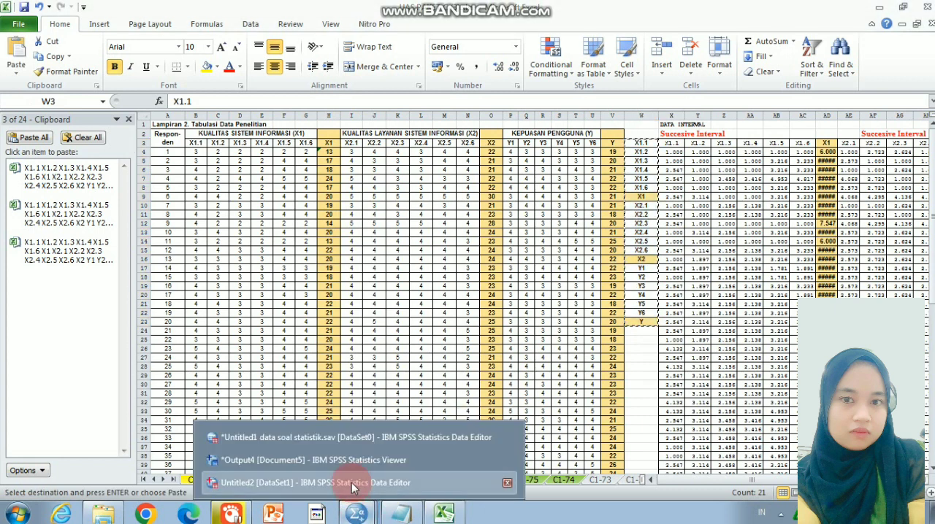
click(344, 484)
click(93, 95)
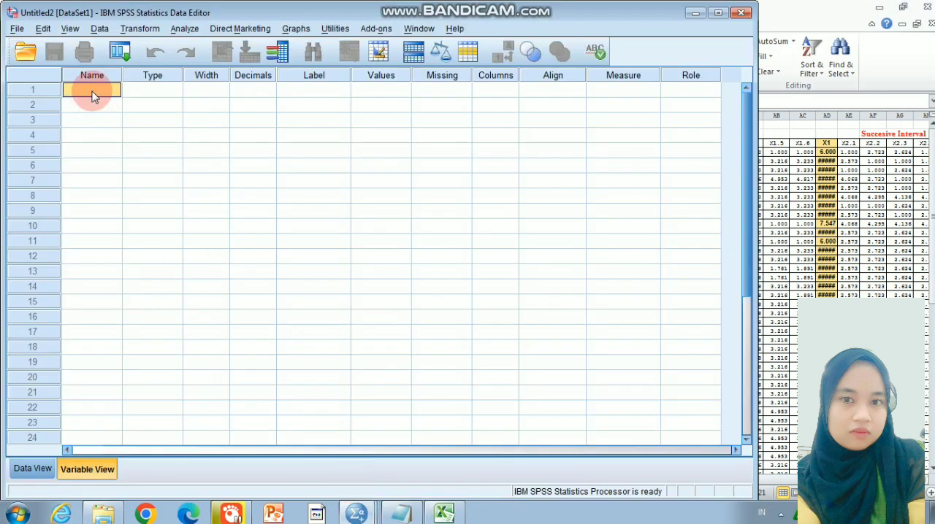
key(ctrl+v)
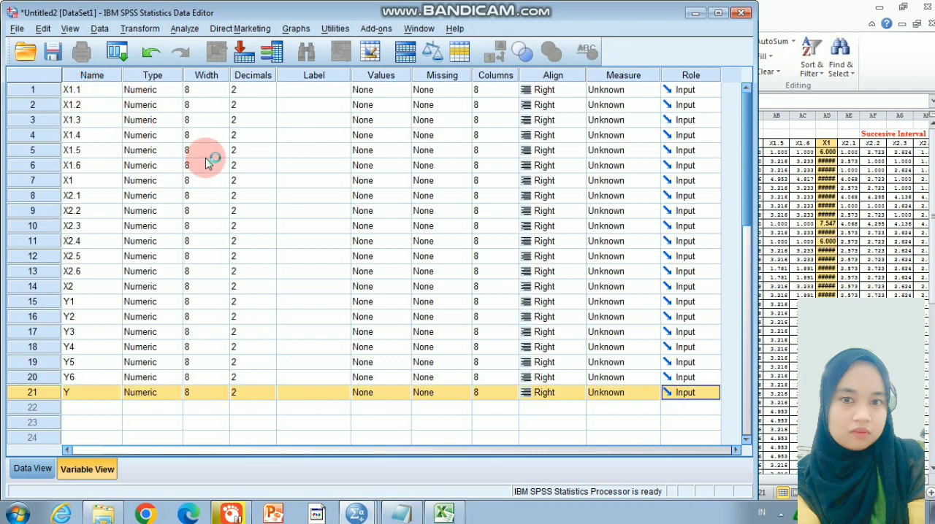
Set the measurement level of variable X1.1 to Ordinal
click(614, 90)
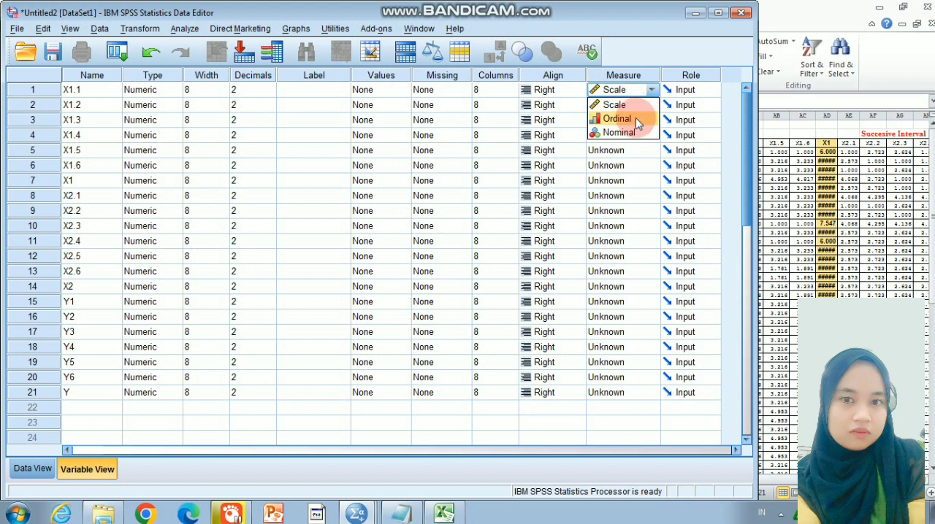
click(617, 119)
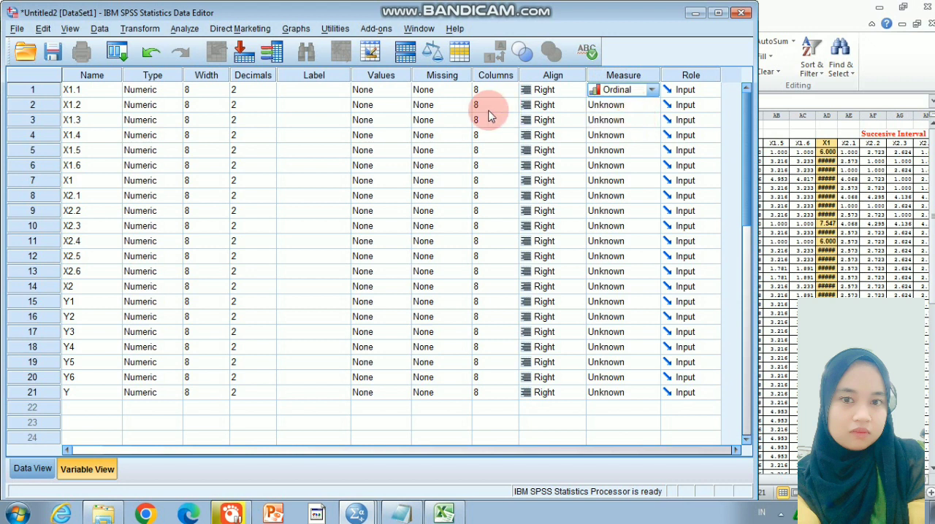
click(255, 93)
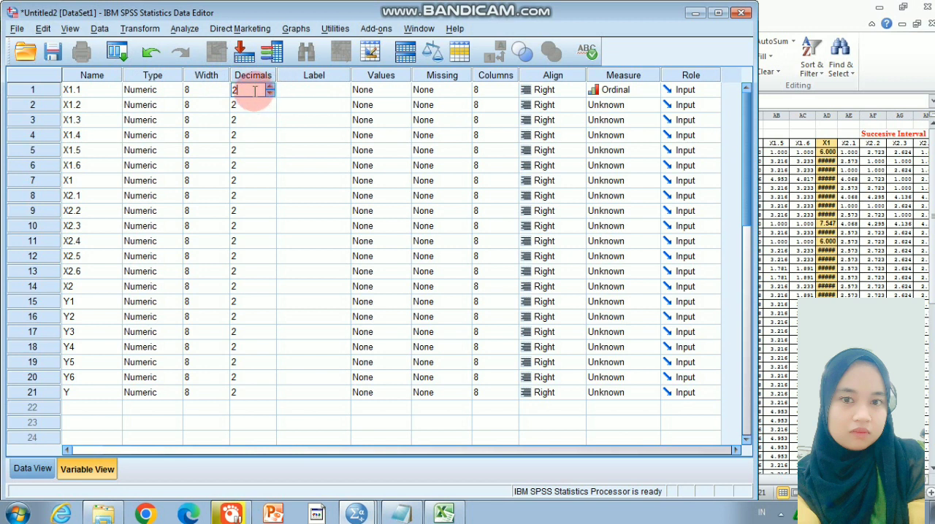
click(314, 106)
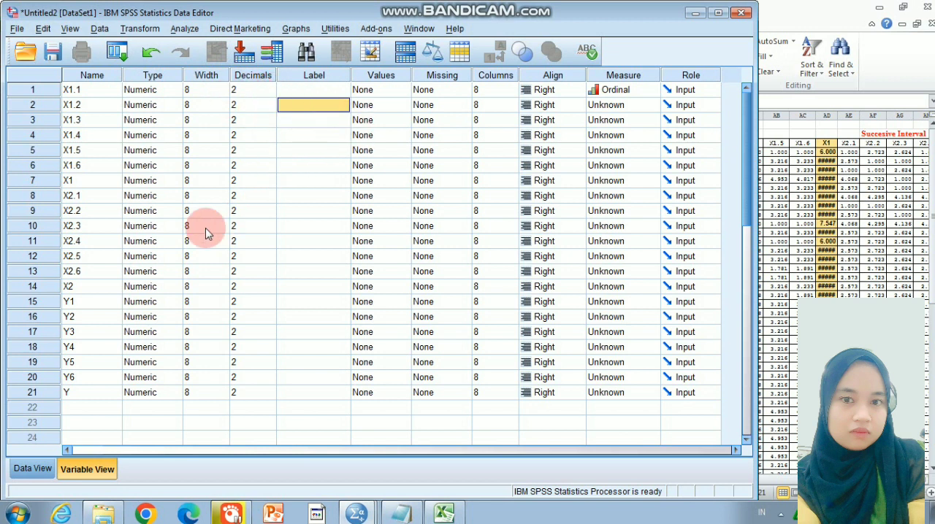
Label variable X1 as kulitas_sistem and X2 as kualitan_layanan, and start entering the label for Y
click(286, 184)
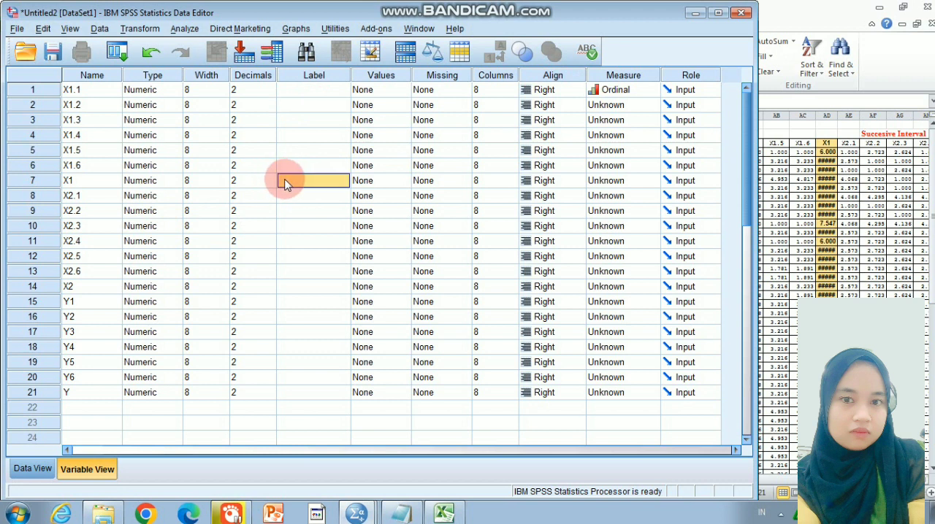
text(kulitas_sistem)
click(283, 292)
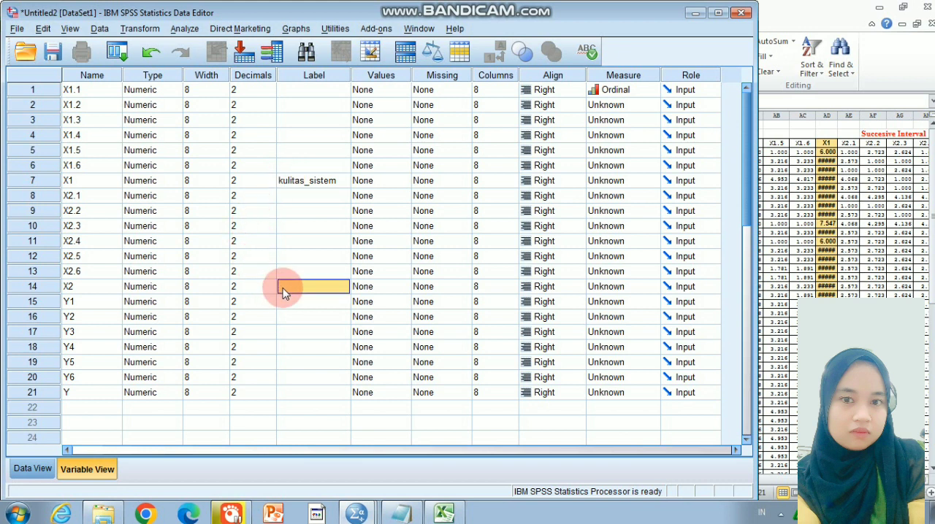
text(kualitan_layana)
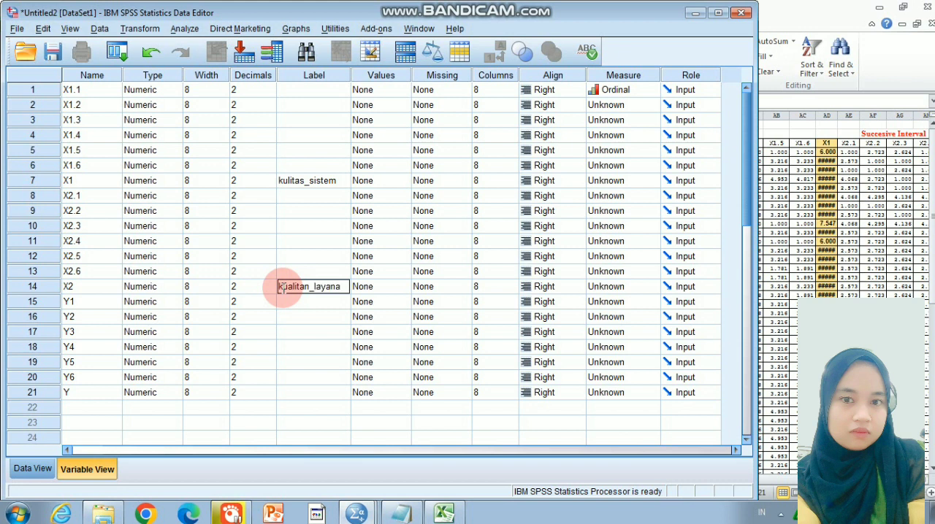
text(n)
click(286, 394)
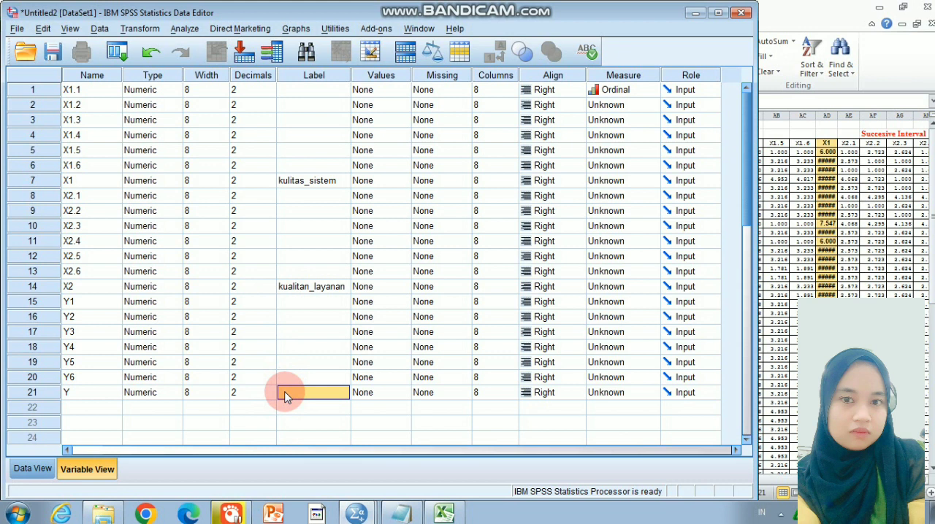
text(k)
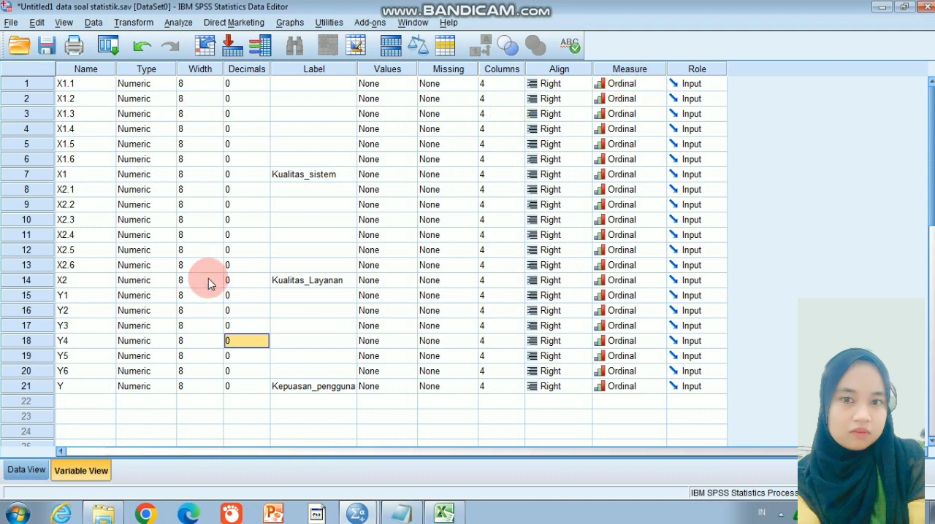
Review the copied respondent scores in the Excel workbook and show the case data of the Untitled1 data soal statistik dataset in SPSS
click(443, 513)
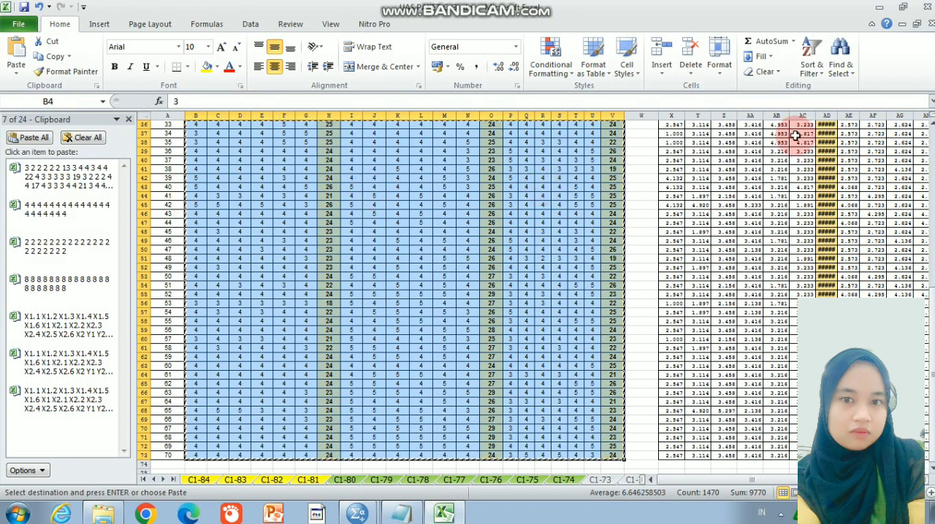
drag(932, 300, 907, 131)
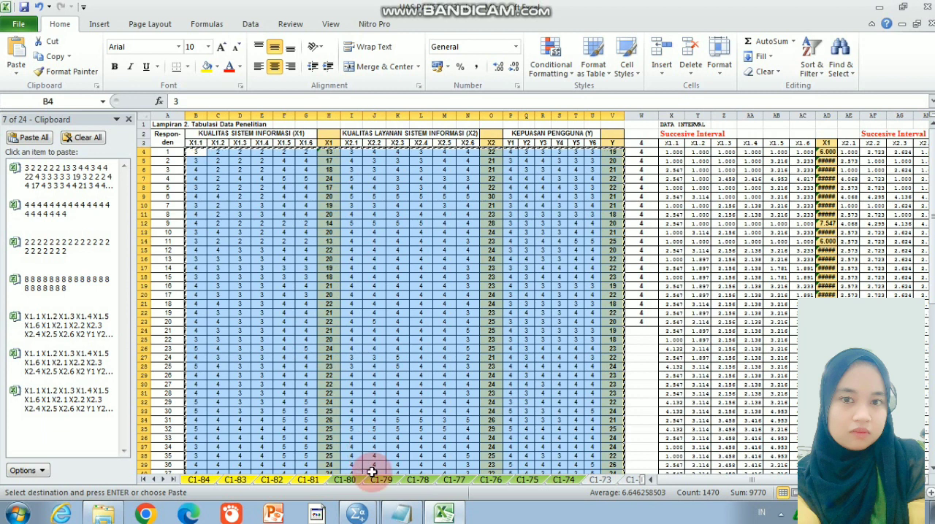
click(365, 516)
click(373, 458)
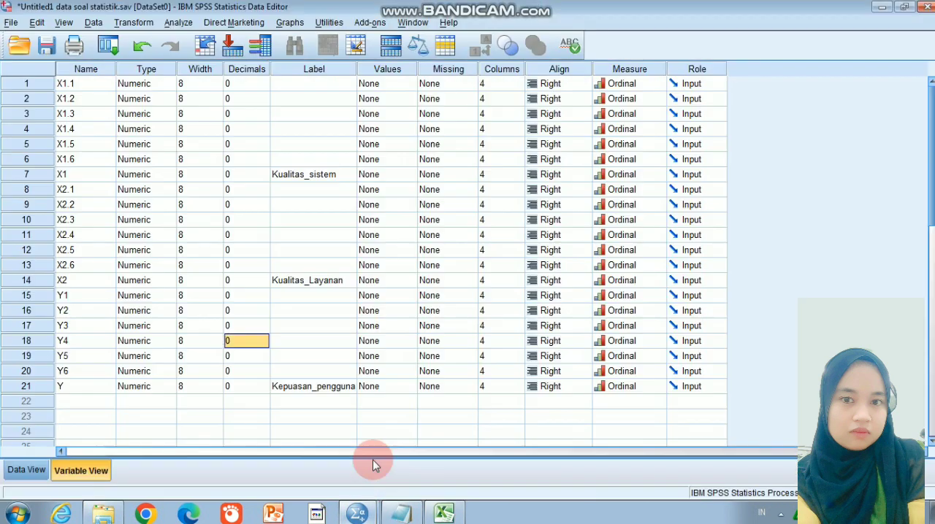
click(31, 471)
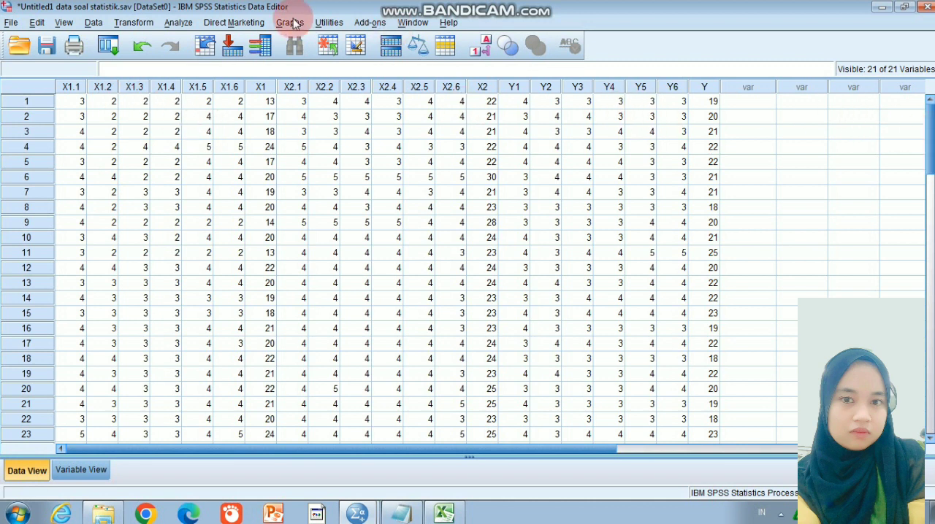
Open the Frequencies analysis from the descriptive statistics and reset its settings
click(173, 22)
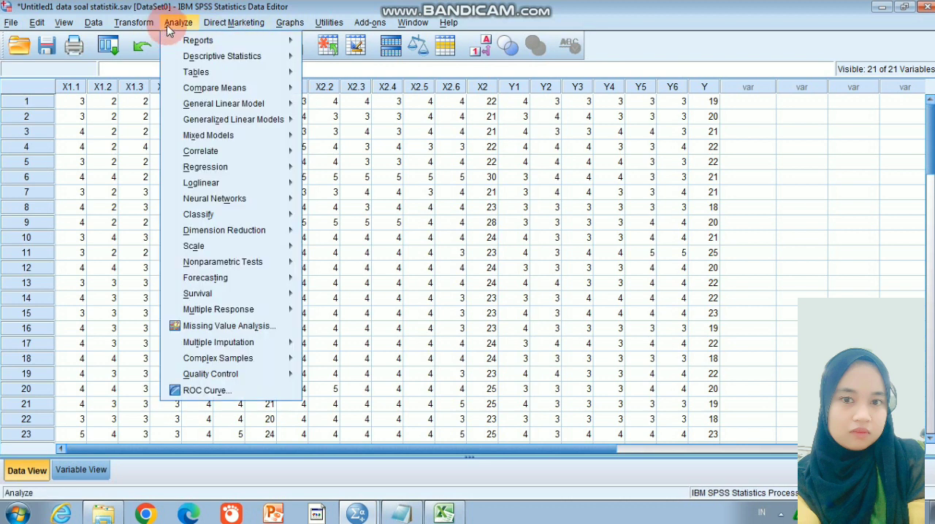
mouse_move(212, 60)
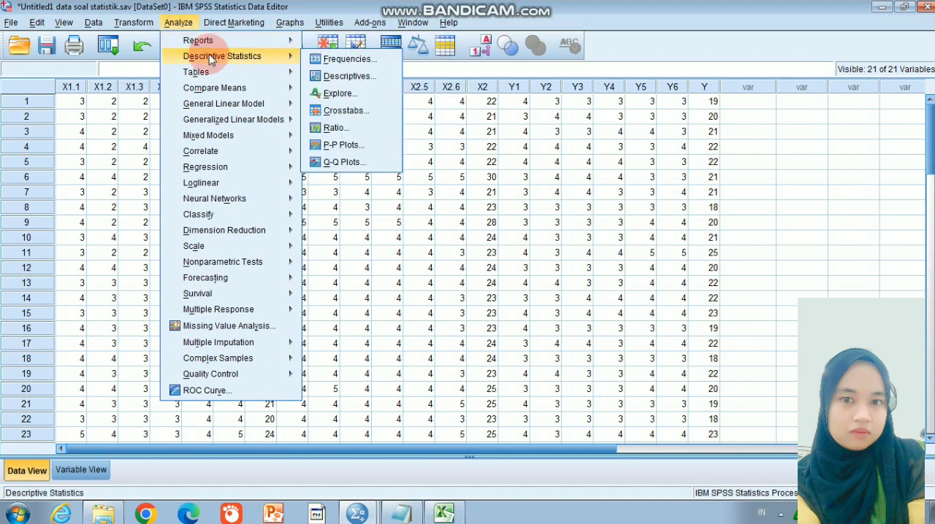
click(334, 60)
click(466, 331)
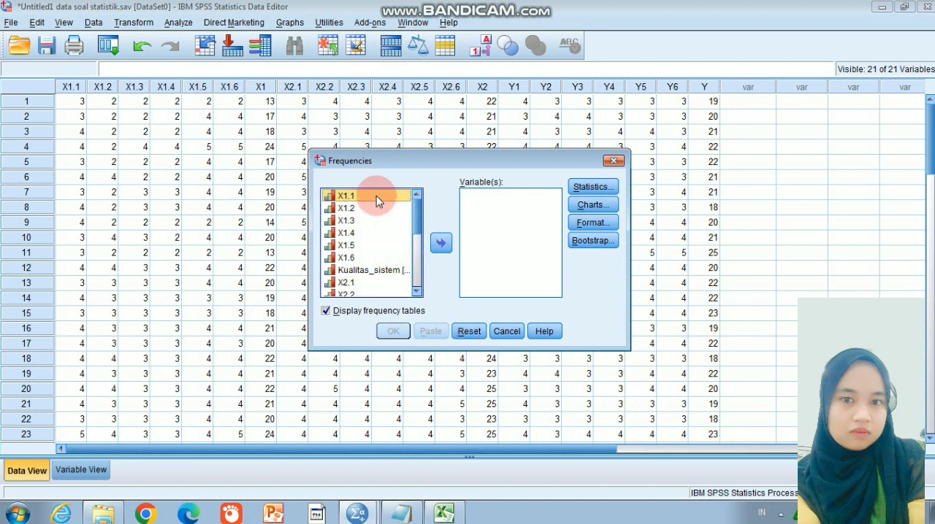
Add X1.1 through X1.6 to the Frequencies variables and run the analysis
click(440, 243)
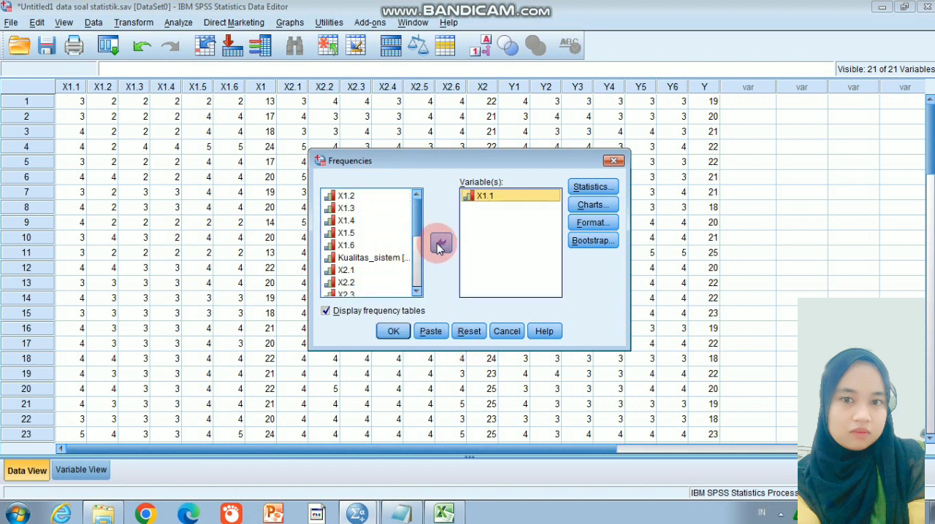
click(386, 196)
click(440, 243)
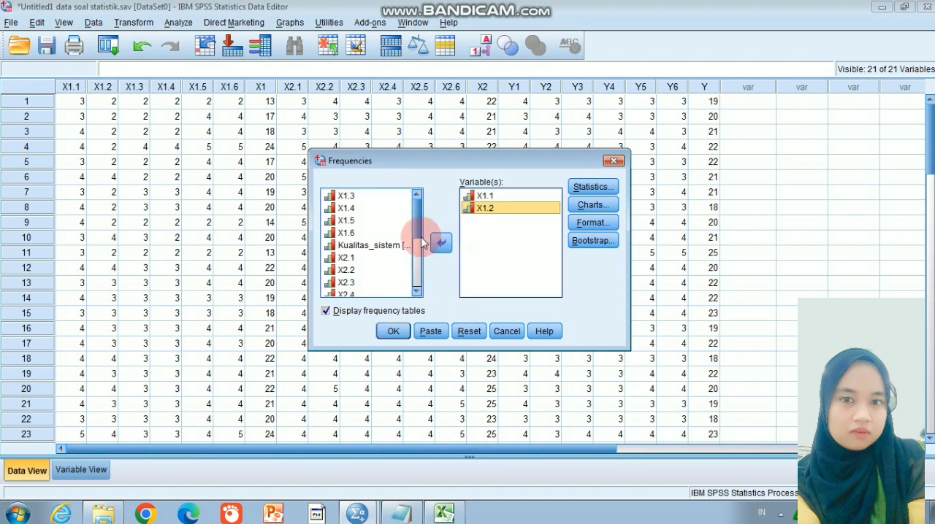
click(384, 197)
click(440, 243)
click(385, 196)
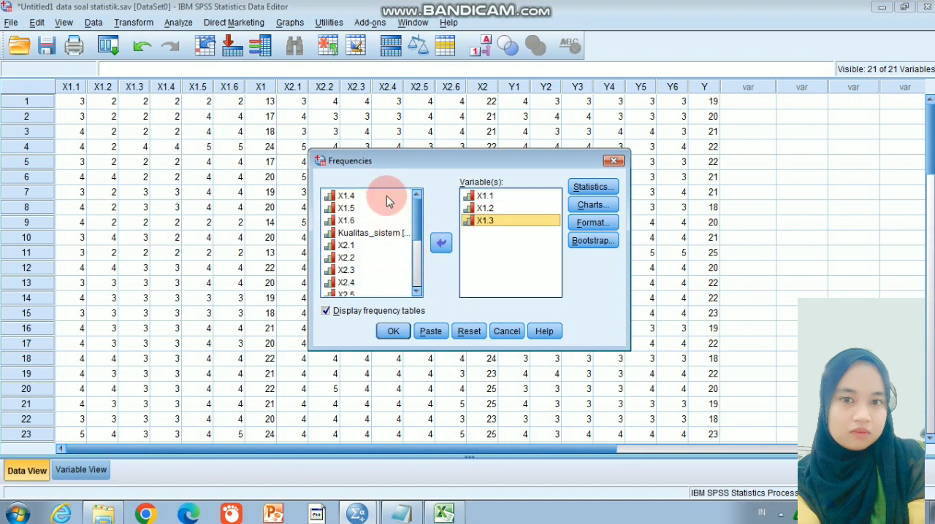
click(441, 246)
click(387, 196)
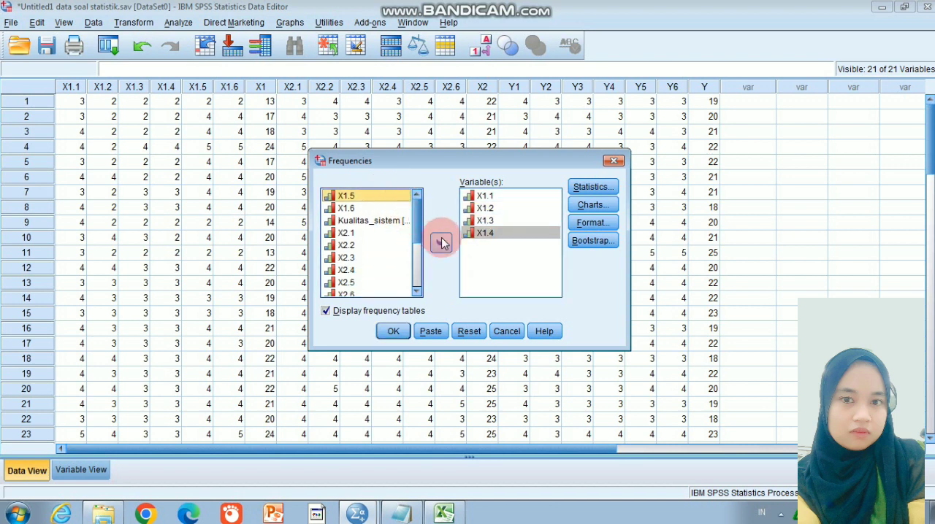
click(440, 243)
click(387, 196)
click(440, 242)
click(393, 332)
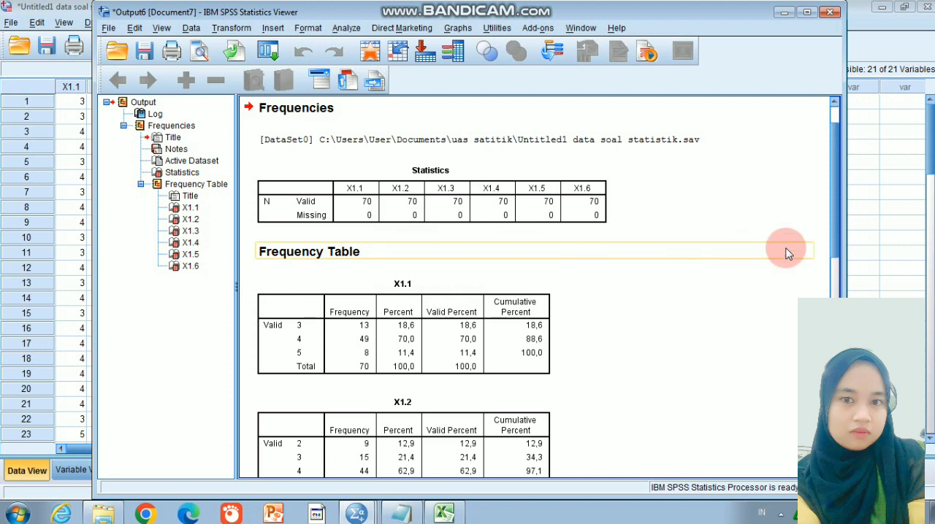
Return to the Untitled1 data soal statistik dataset, reopen the Frequencies analysis and reset its settings
drag(836, 177, 838, 146)
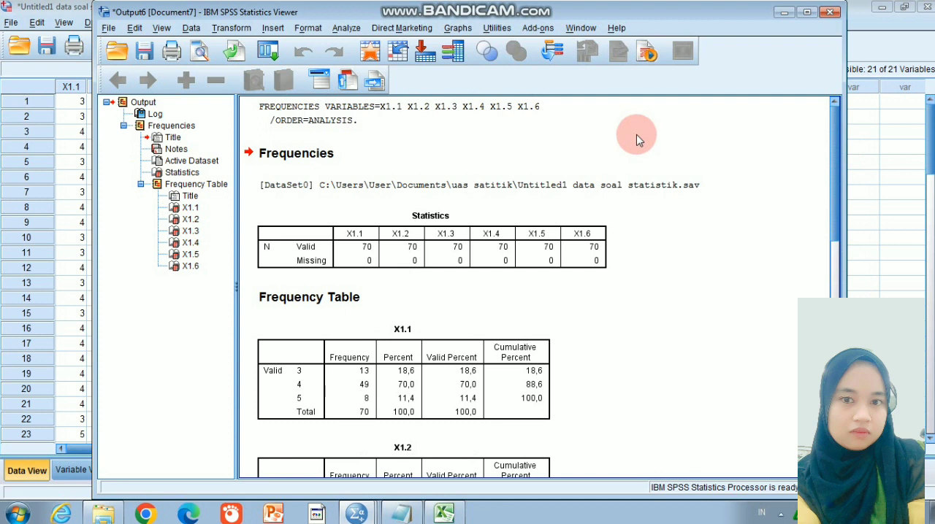
mouse_move(356, 514)
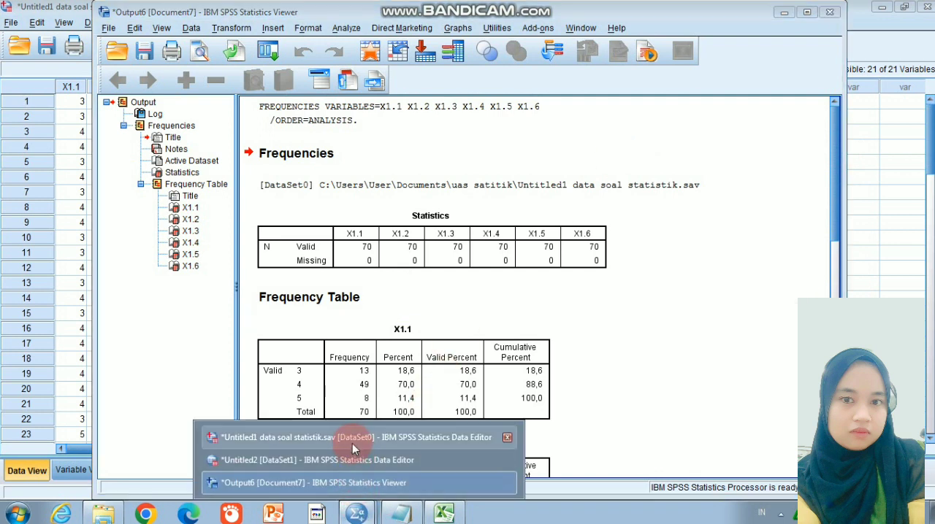
click(352, 441)
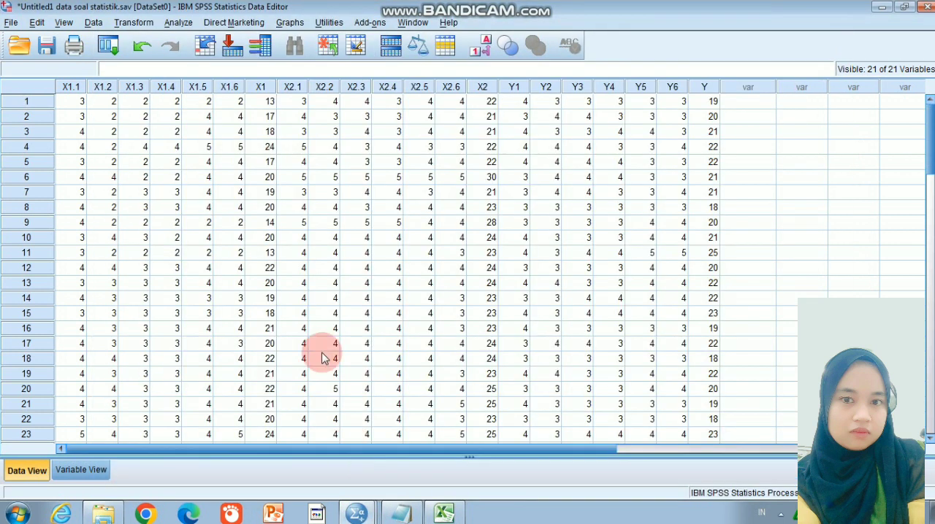
click(179, 22)
mouse_move(219, 40)
click(288, 56)
click(339, 57)
click(473, 337)
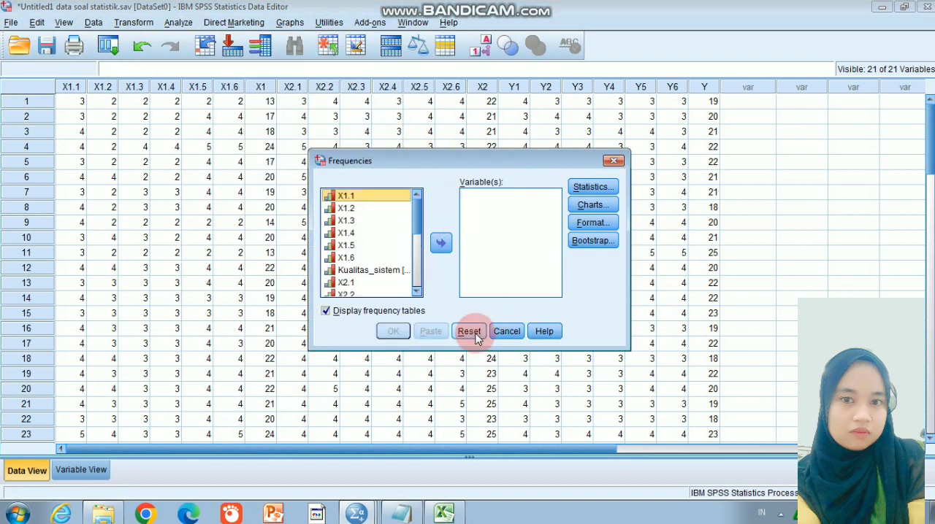
Run Frequencies for Y1 through Y6 and look back through the frequency tables in the output
click(407, 337)
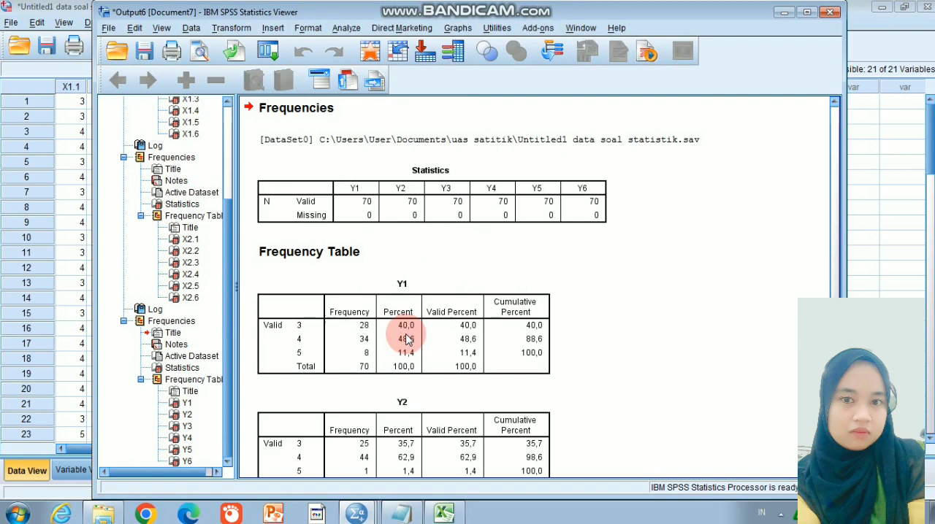
drag(834, 358, 772, 313)
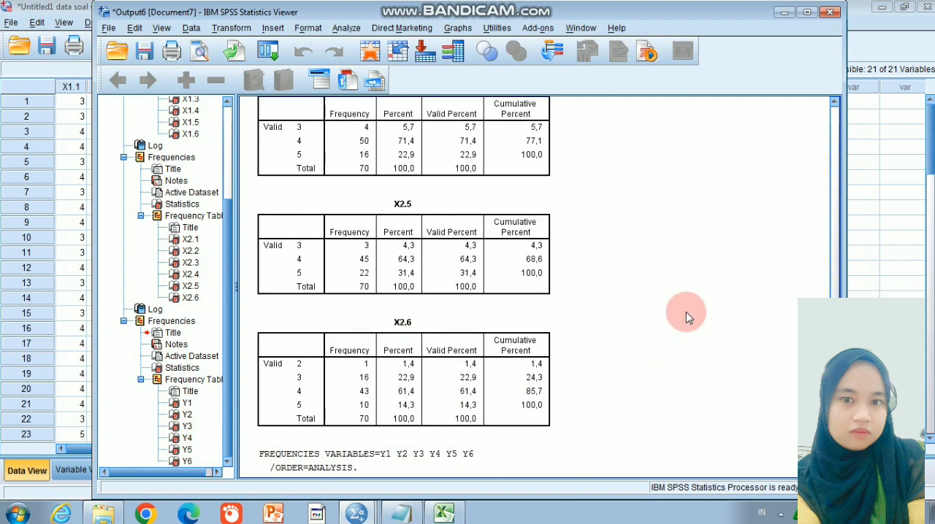
click(311, 249)
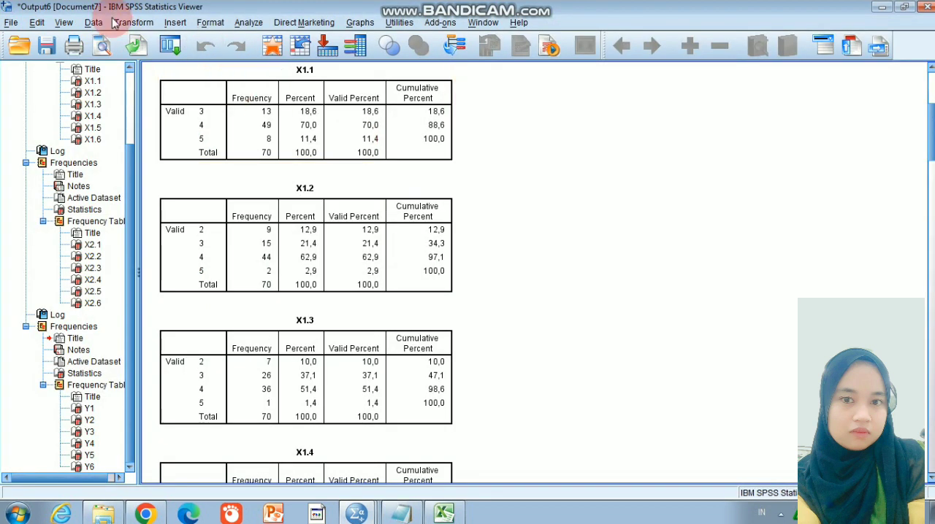
Save the frequency output in the uas satitik folder as Output tabel sitaisti kasus 1
click(12, 23)
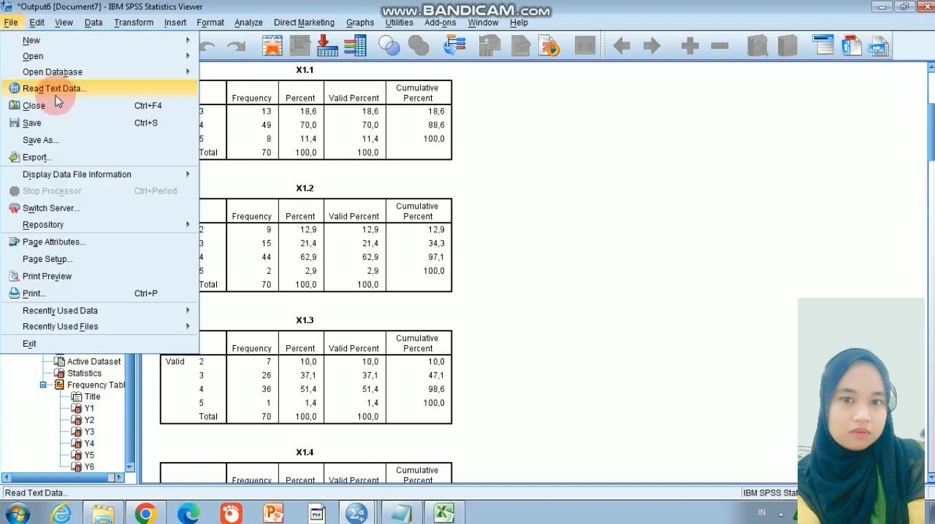
click(60, 125)
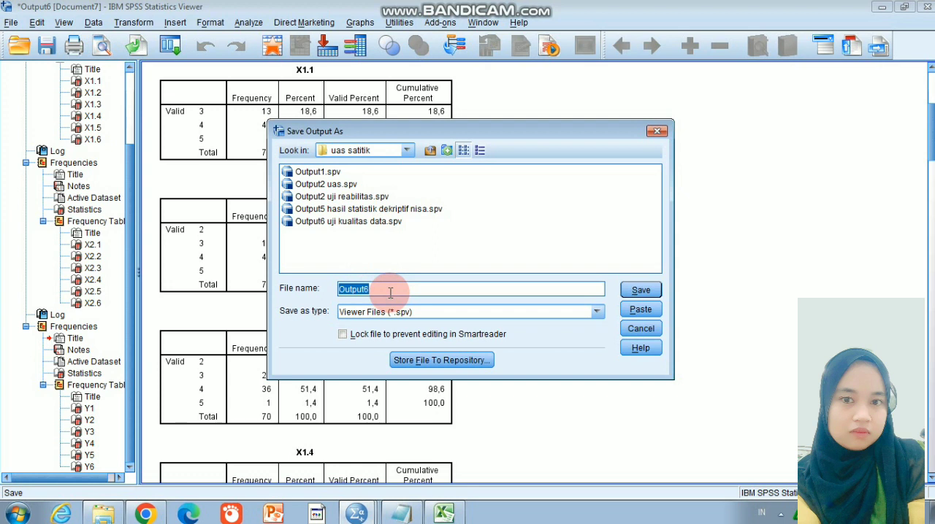
key(BackSpace)
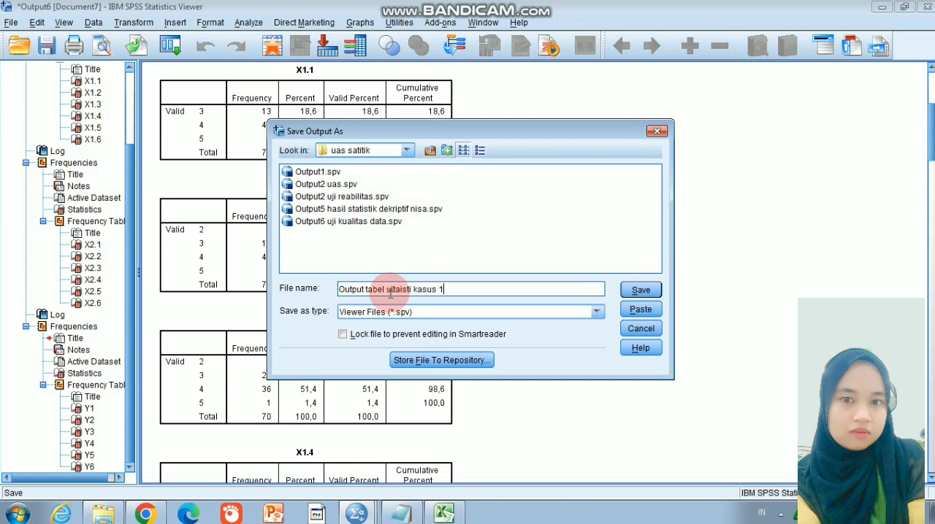
click(641, 290)
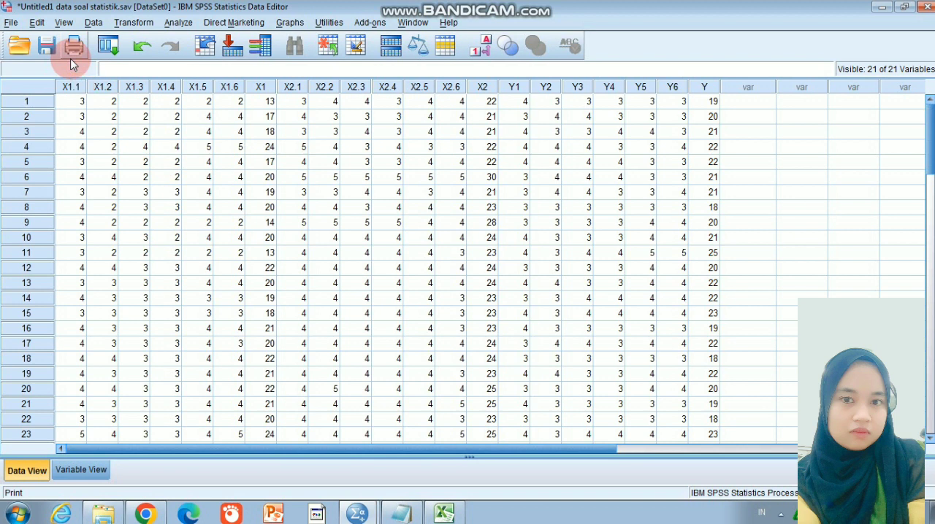
Open the Bivariate Correlations analysis and add X1.1 and X1.2 to its variables
click(177, 24)
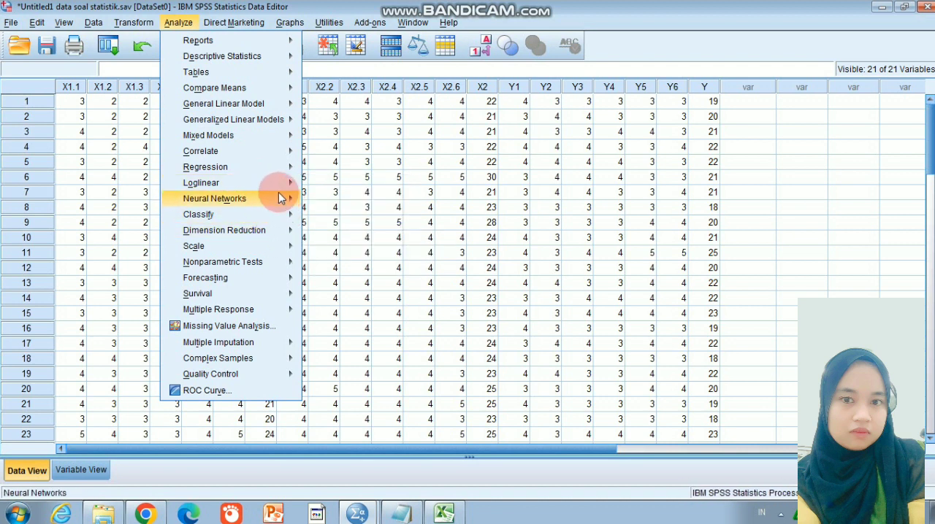
mouse_move(300, 157)
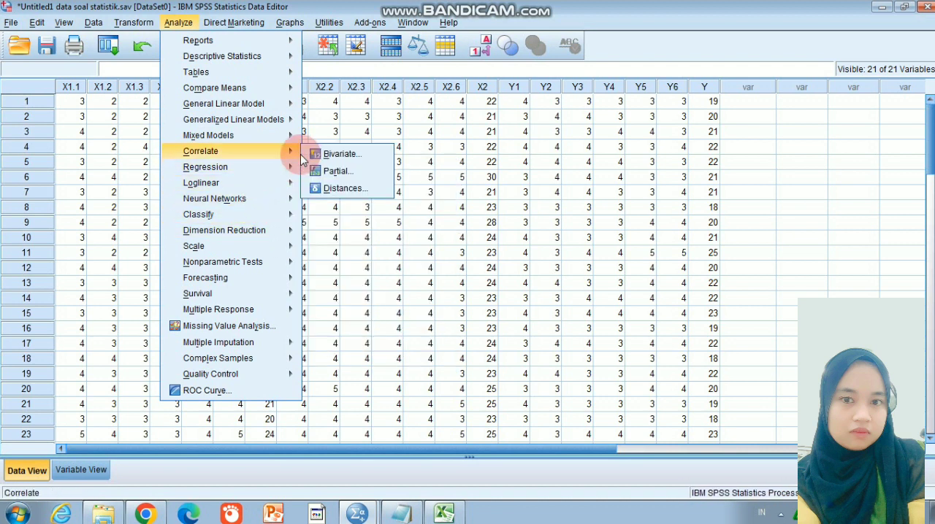
click(349, 158)
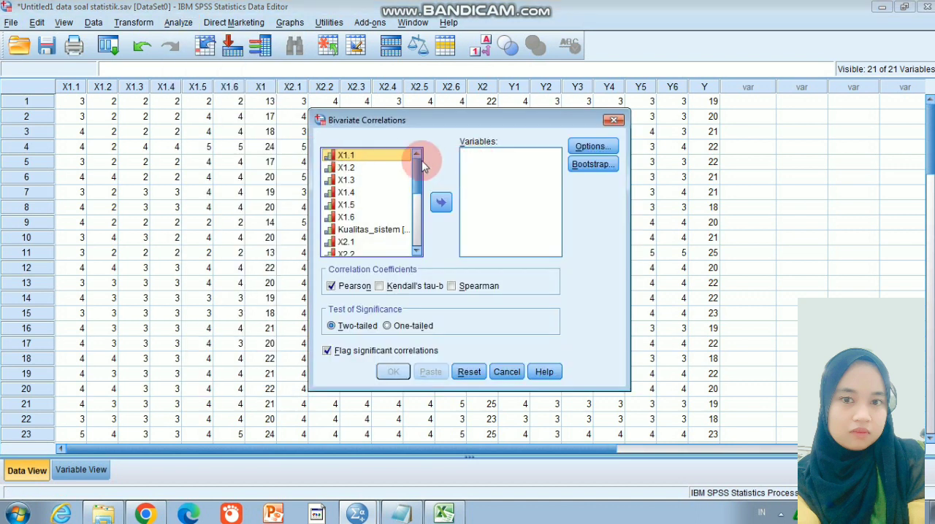
click(442, 203)
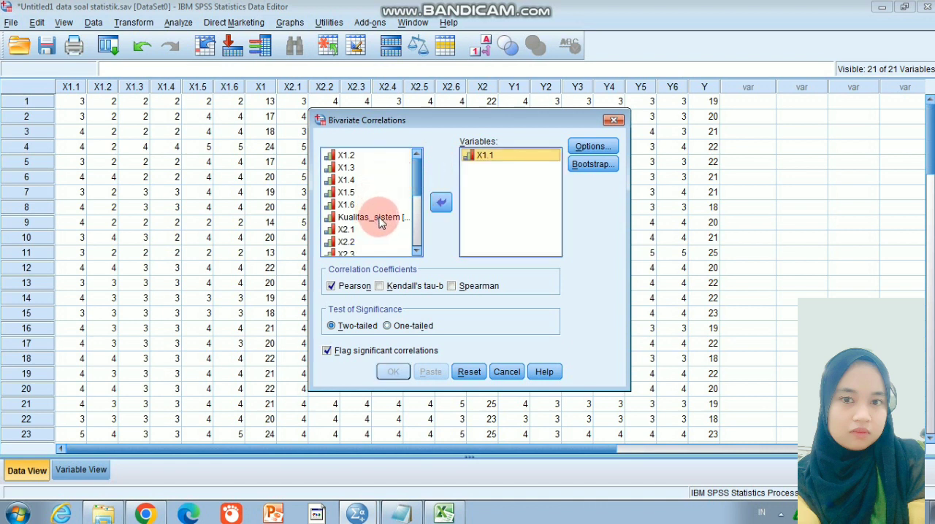
click(371, 156)
click(440, 203)
click(376, 156)
click(440, 203)
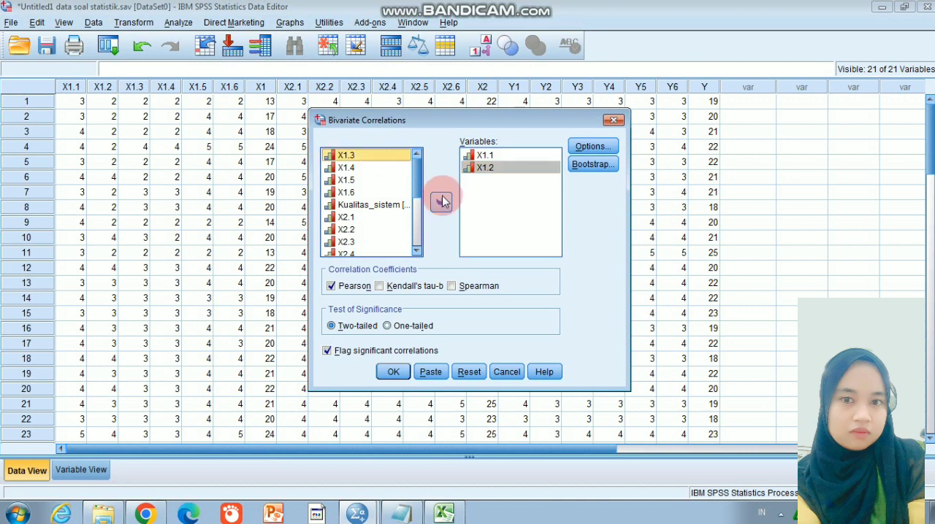
Add X1.3 through X1.6 and Kualitas_sistem [X1] to the correlation variables and run the analysis
click(356, 155)
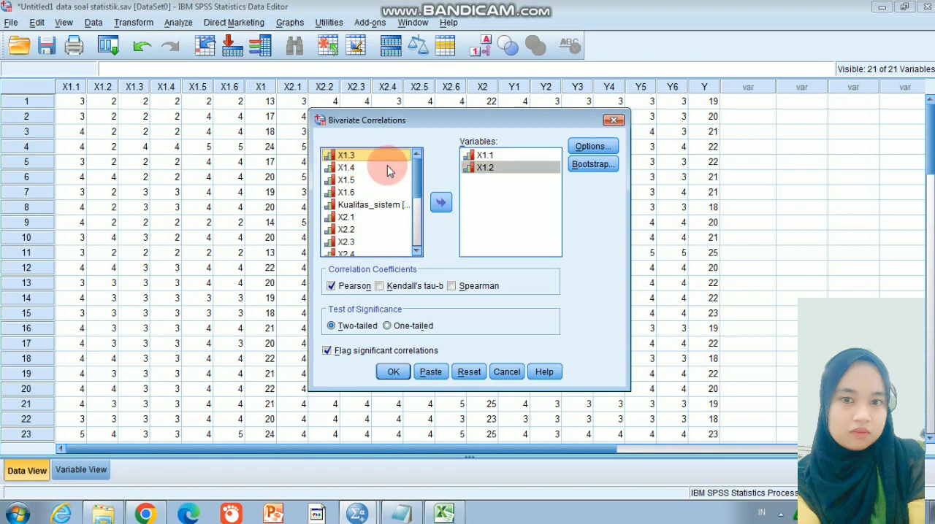
click(441, 203)
click(371, 157)
click(441, 203)
click(381, 157)
click(441, 203)
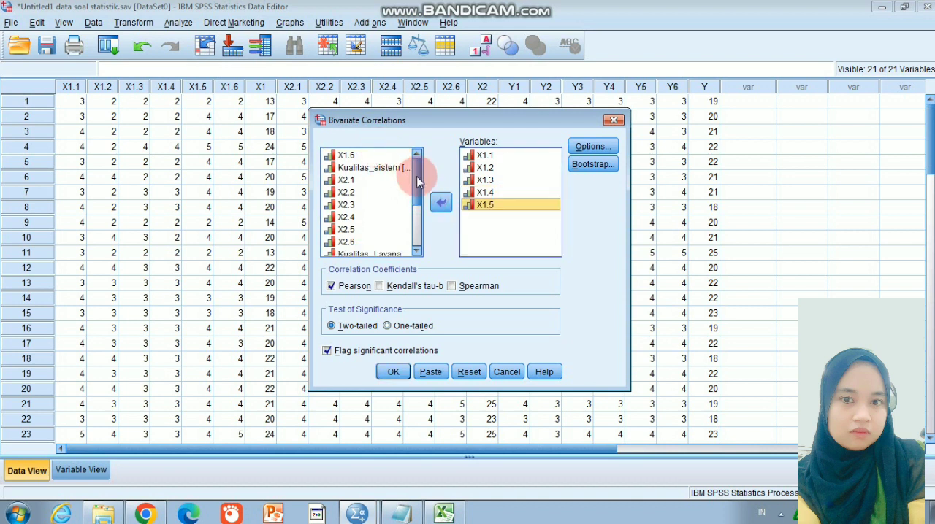
click(390, 157)
click(441, 203)
click(365, 156)
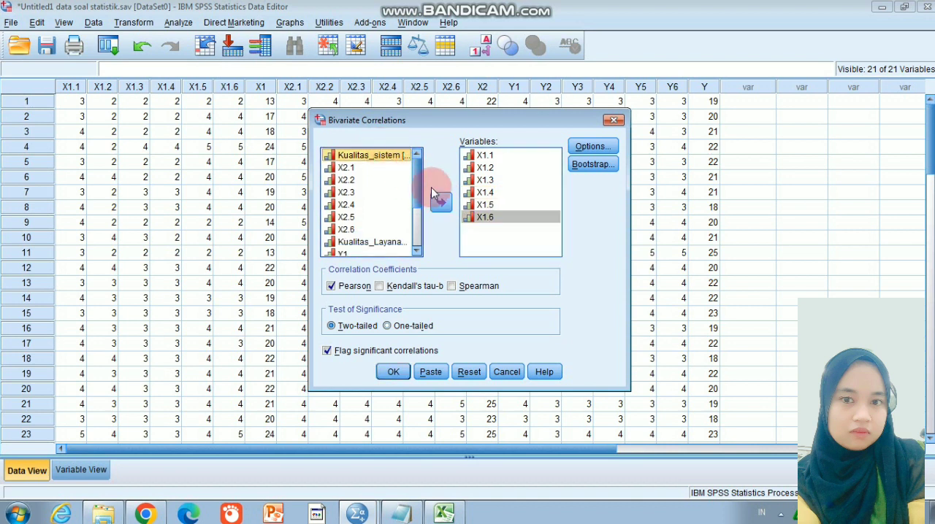
click(441, 203)
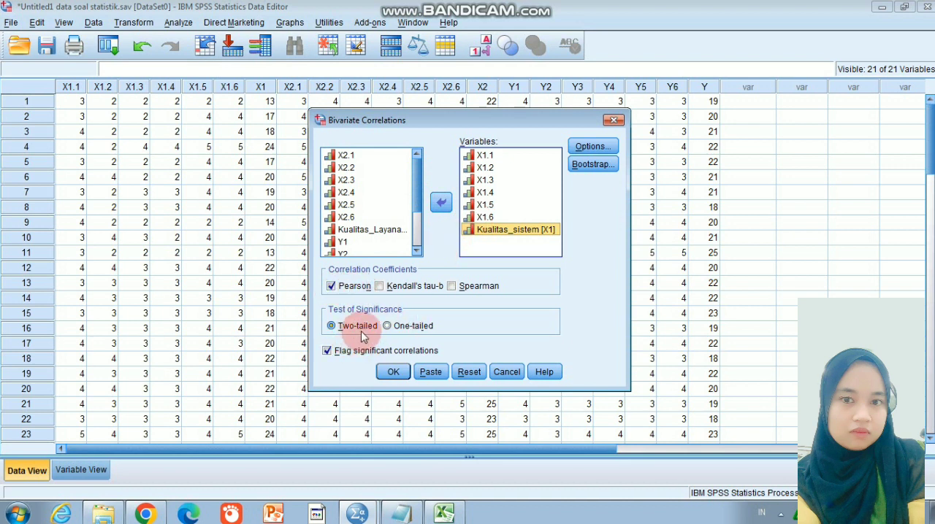
click(393, 372)
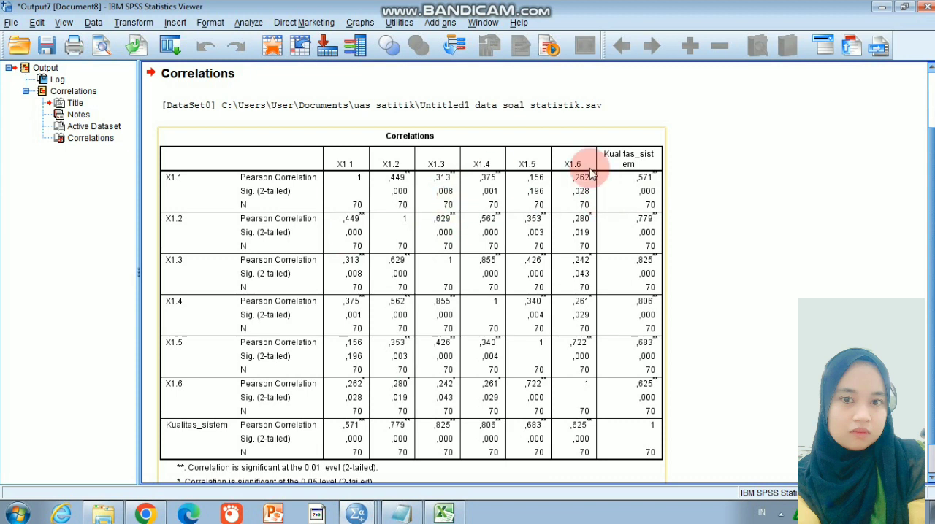
Review the correlation table of the X1 items against Kualitas_sistem and return to the Untitled1 data soal statistik dataset
scroll(932, 117, up, 2)
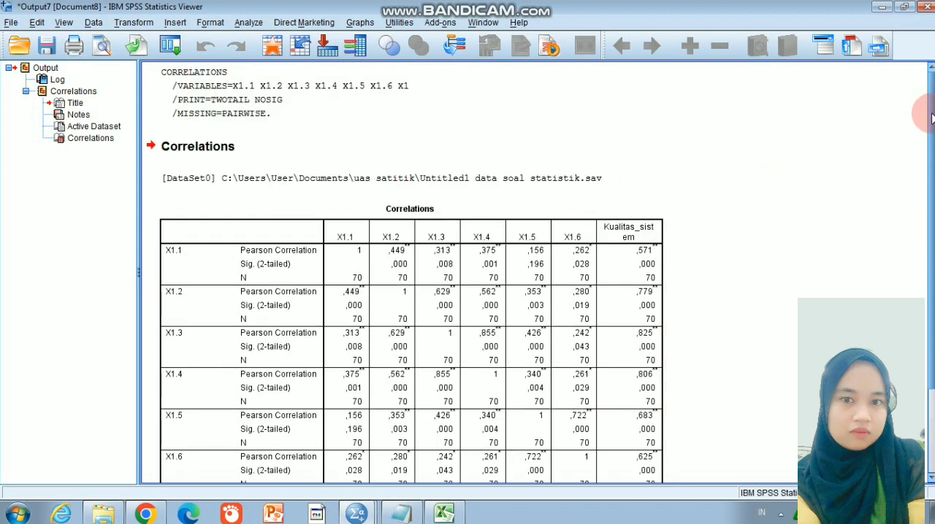
click(633, 249)
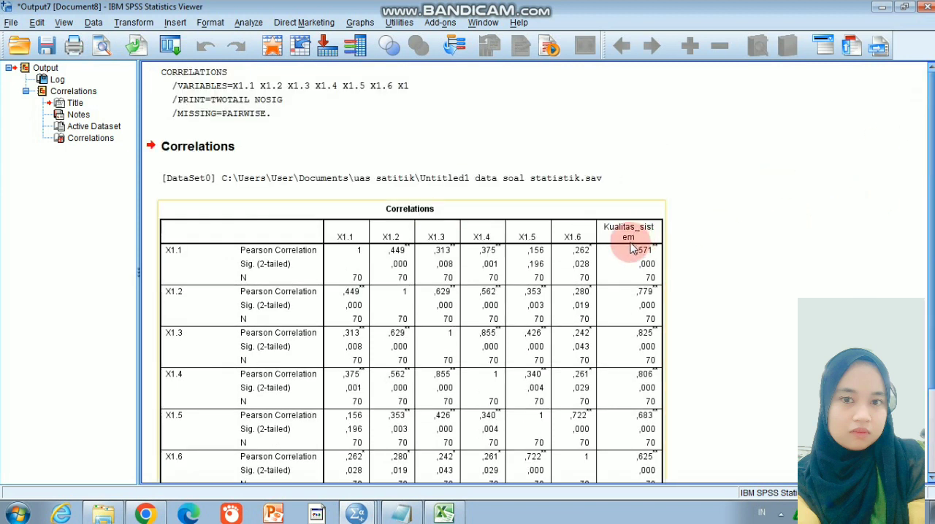
click(183, 103)
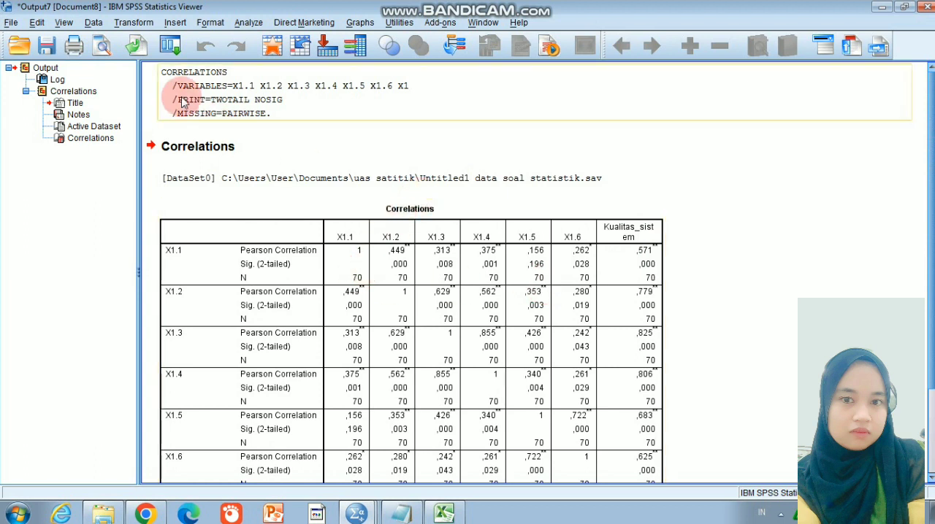
click(358, 512)
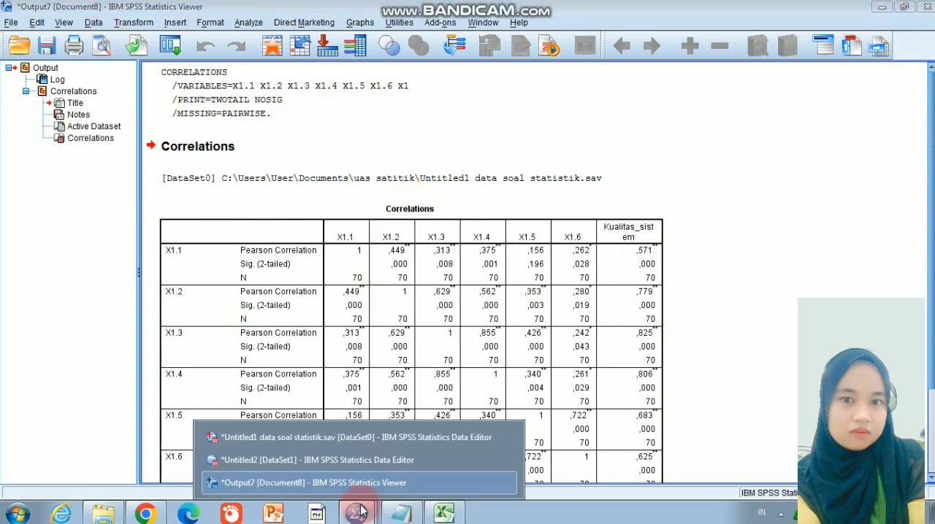
click(338, 438)
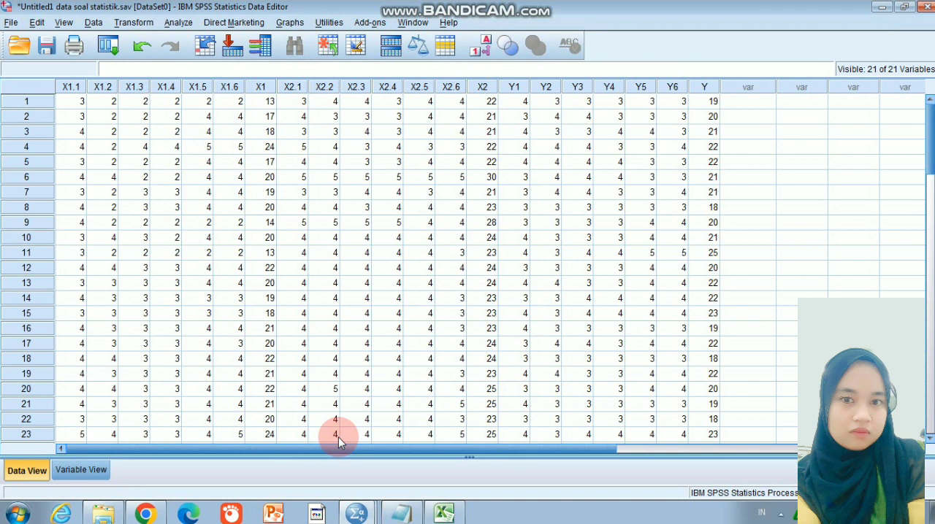
Reopen the Bivariate Correlations analysis and reset it to clear the X1 variables
click(187, 26)
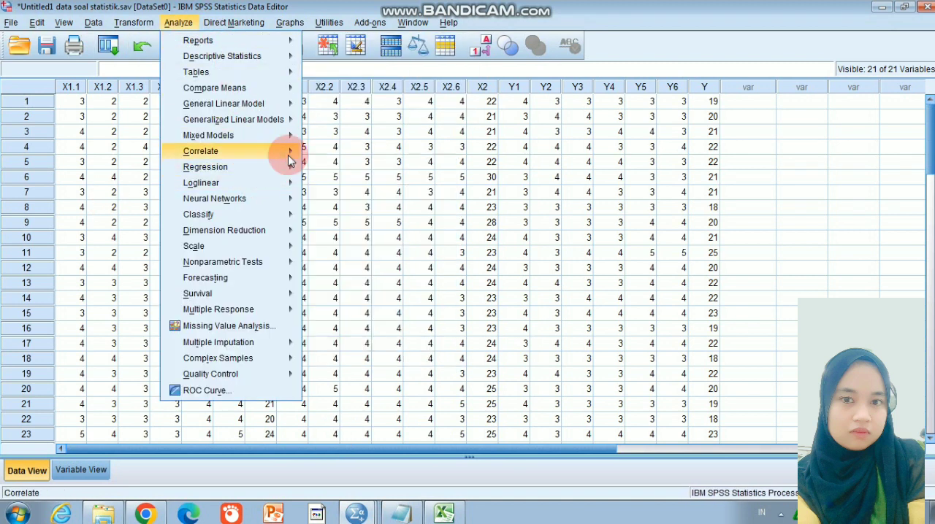
mouse_move(288, 157)
click(343, 152)
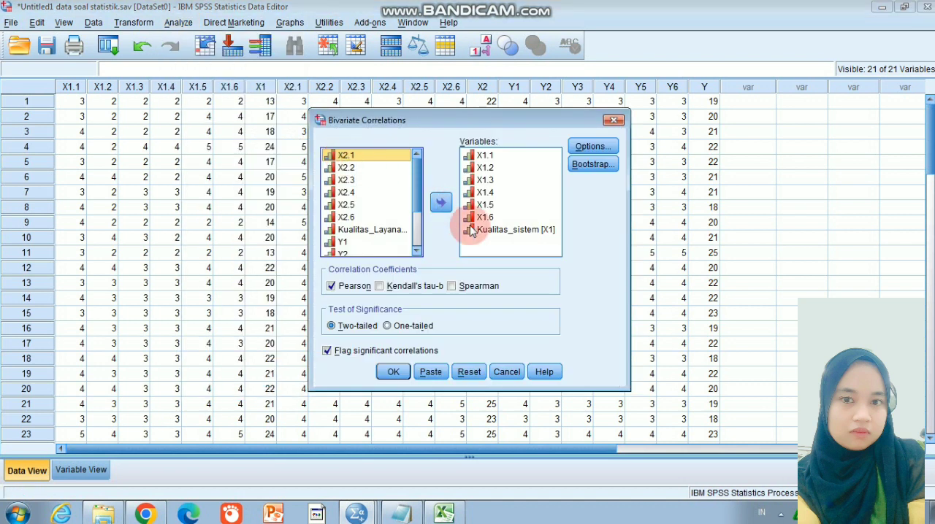
click(471, 372)
Add the X2 items, starting with X2.1 and X2.2, to the Bivariate Correlations variables
drag(416, 196, 419, 211)
click(382, 188)
click(441, 202)
click(378, 183)
click(440, 202)
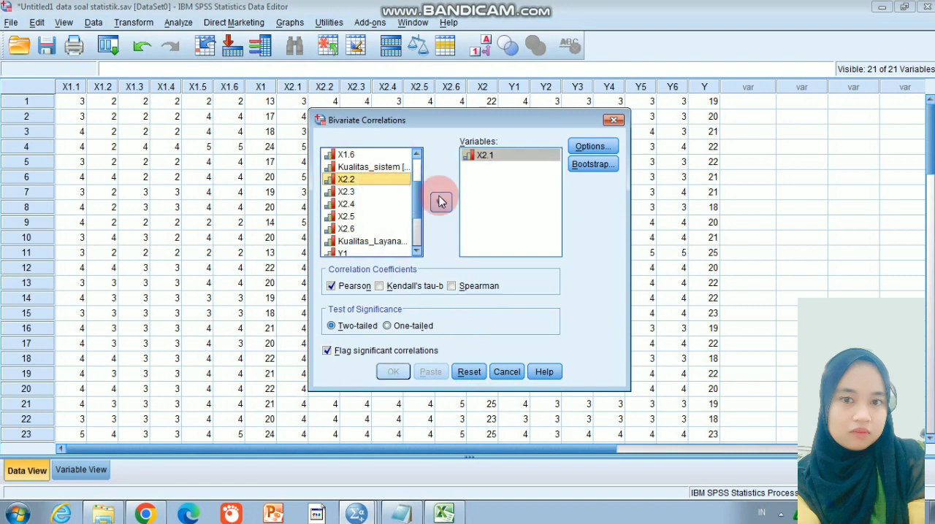
click(396, 180)
click(441, 202)
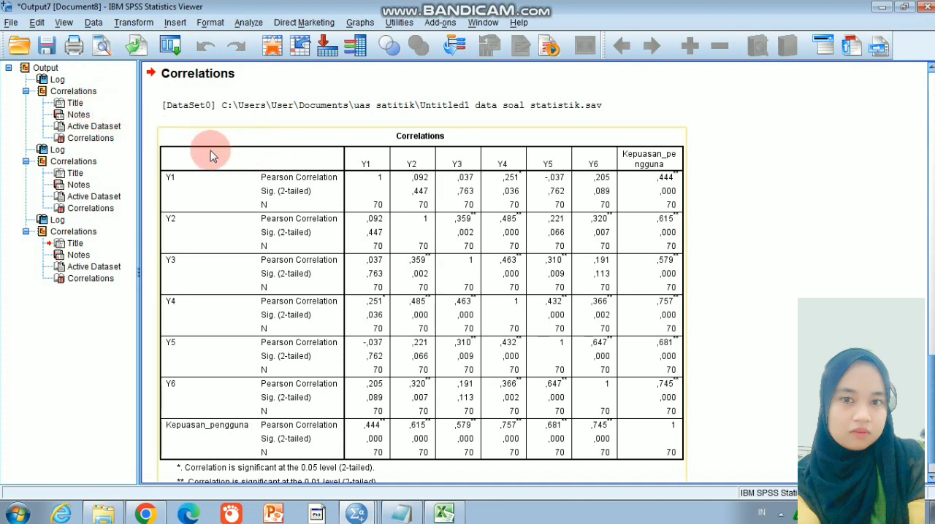
Save the correlation output as a Viewer file with a name starting "Output uji validitas kas" in the uas satitik folder
drag(931, 336, 923, 190)
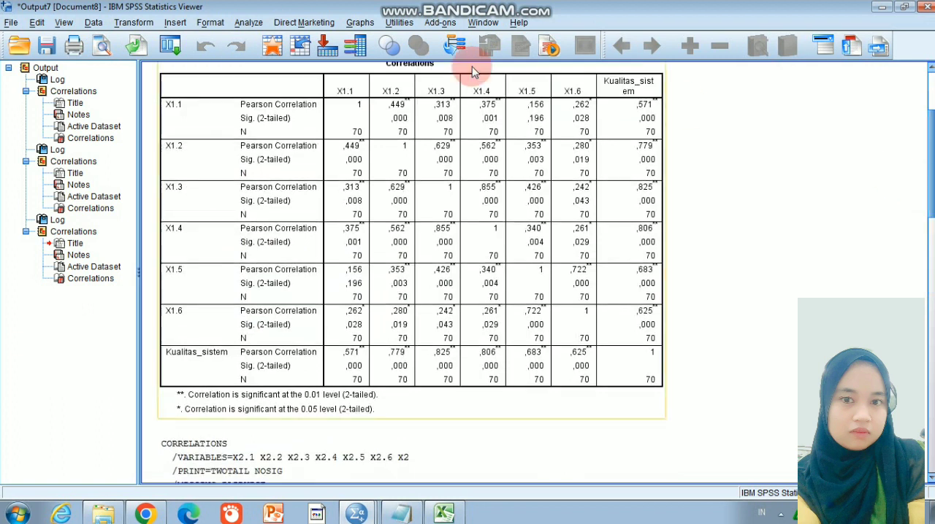
click(11, 22)
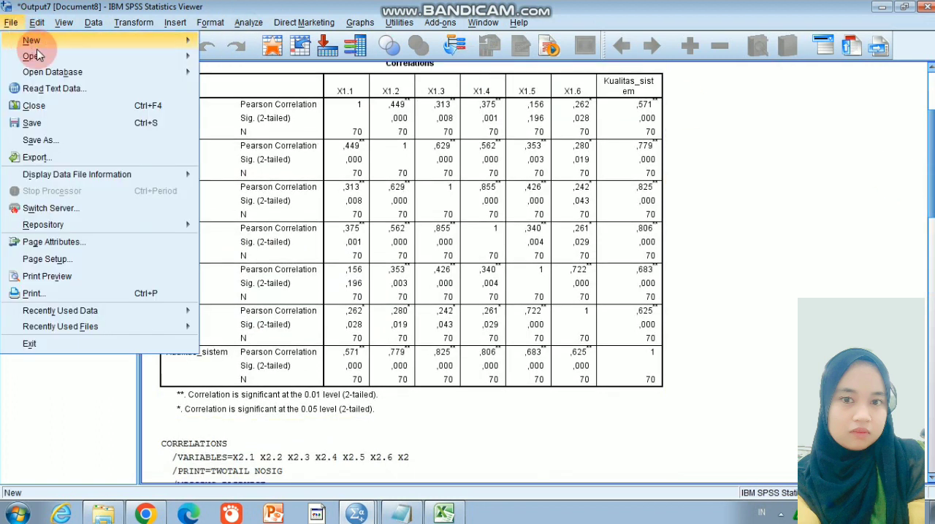
click(76, 124)
click(412, 290)
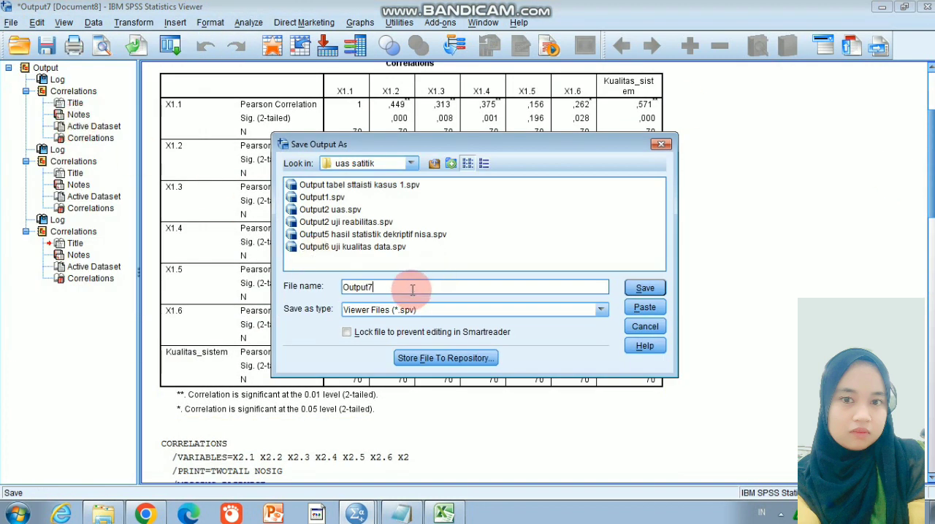
key(BackSpace)
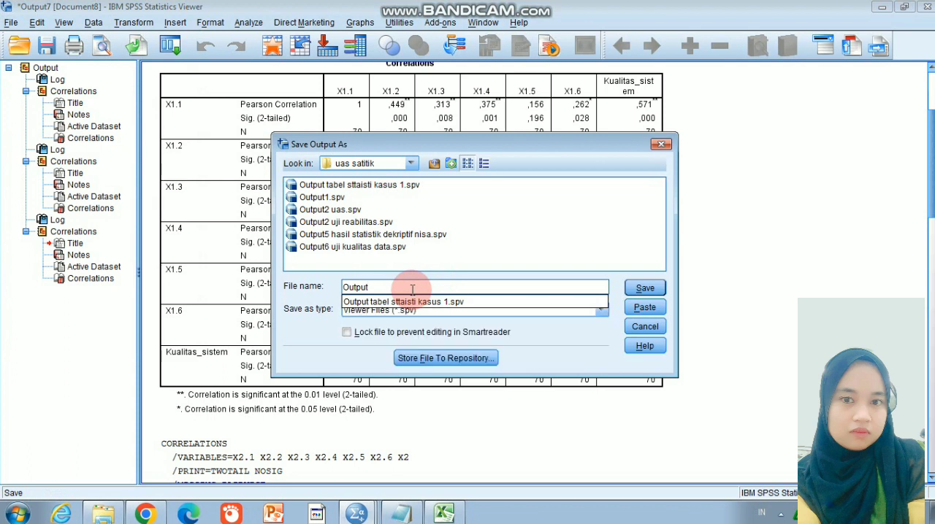
text(uji validitas kasus 1)
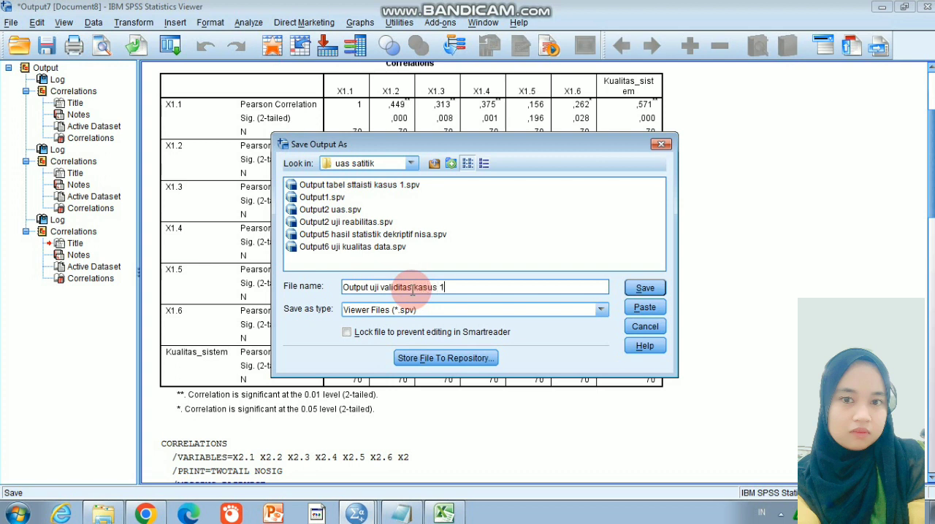
click(640, 288)
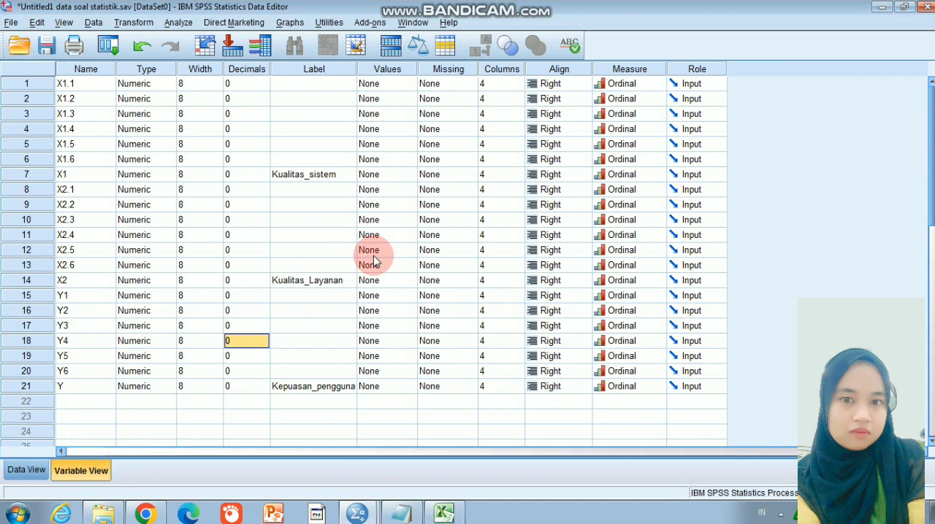
Show the dataset's values in Data View and open the Reliability Analysis
click(27, 471)
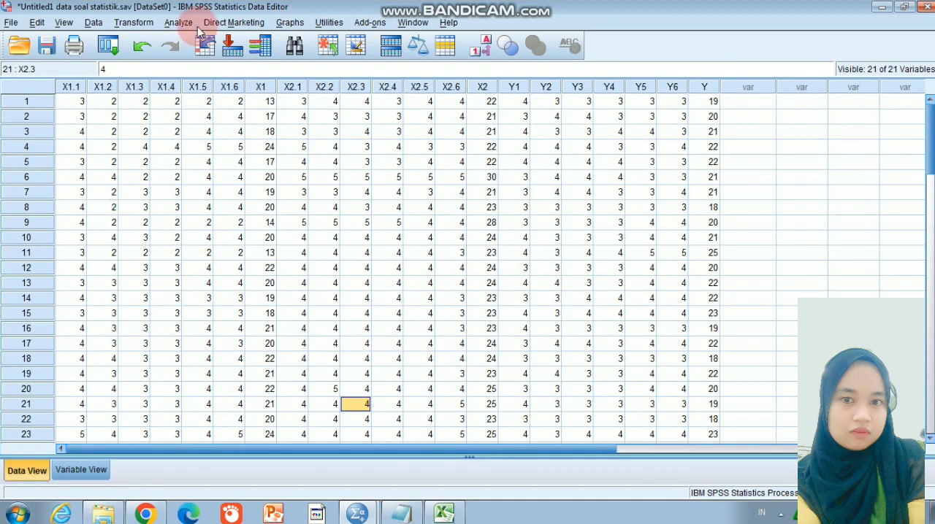
click(179, 22)
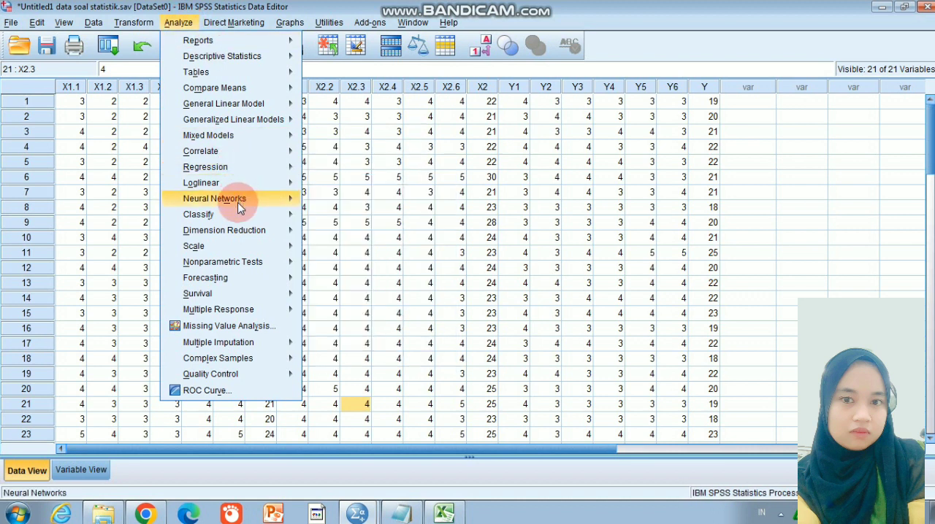
mouse_move(266, 246)
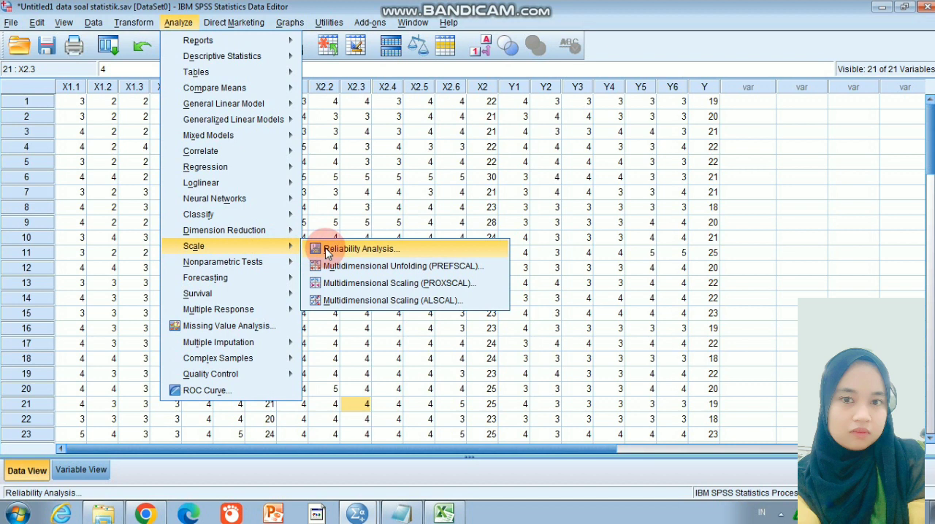
click(354, 250)
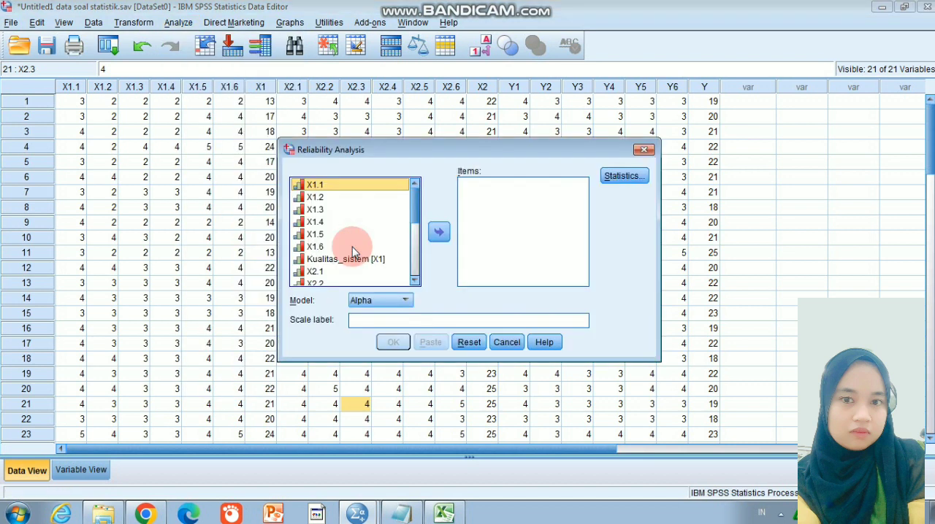
Add X1.1 through X1.6 as the items of the reliability analysis
click(360, 185)
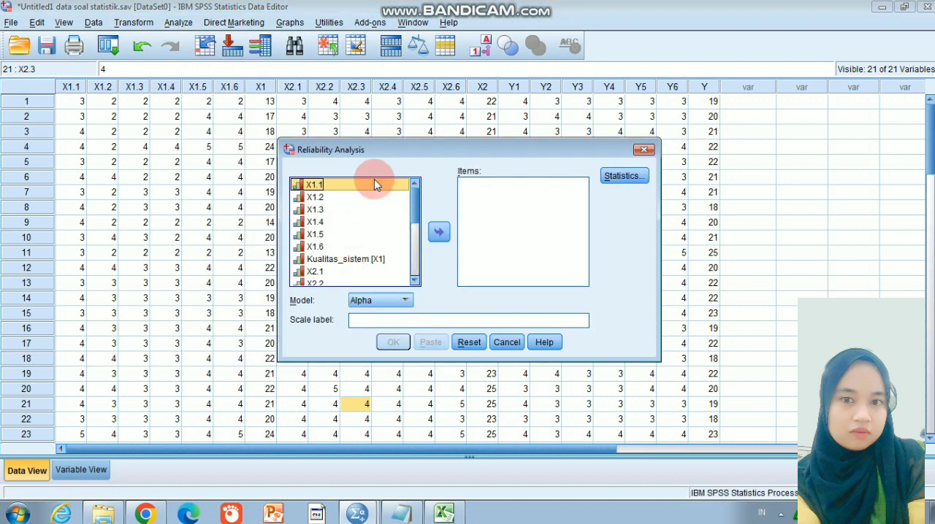
click(438, 232)
click(368, 190)
click(438, 231)
click(387, 188)
click(439, 235)
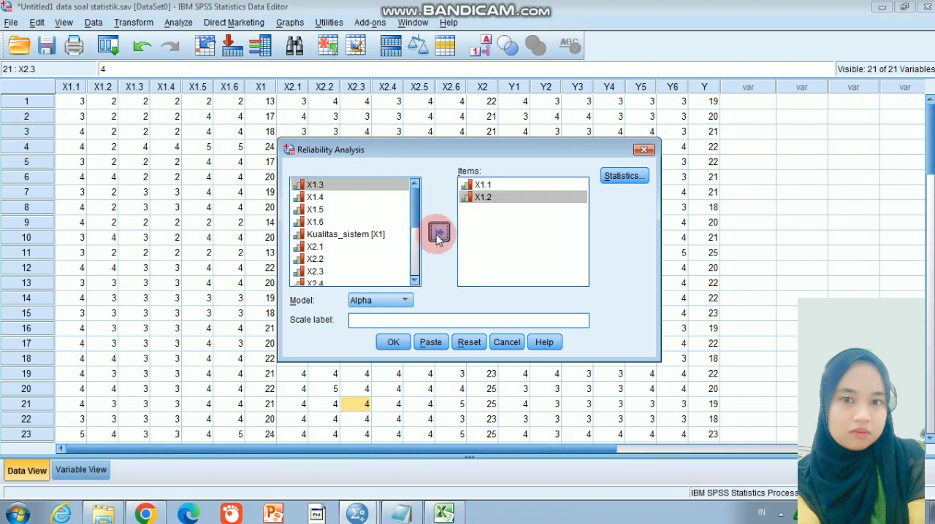
click(387, 187)
click(438, 231)
click(387, 188)
click(435, 231)
click(386, 188)
click(429, 227)
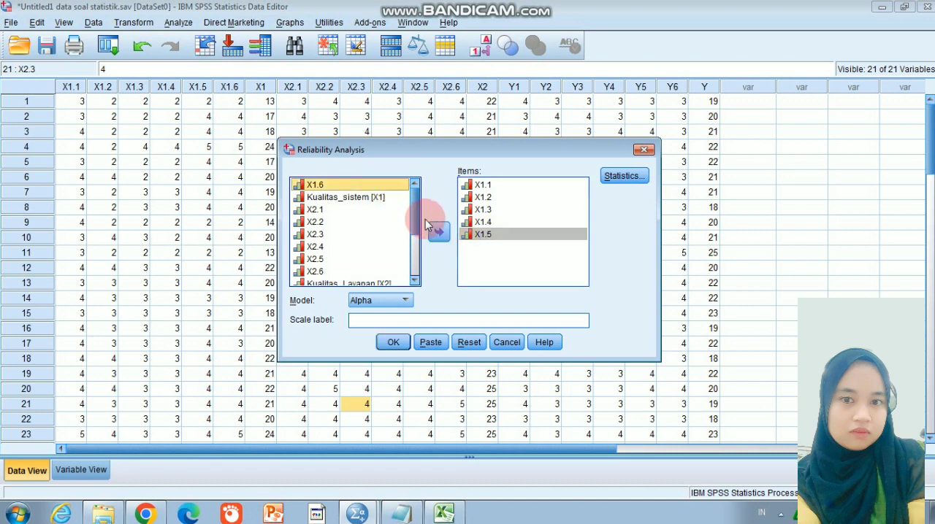
Set the scale label to "kualiatas_ sistem ( x1 )" and run the reliability analysis with the Alpha model
click(403, 319)
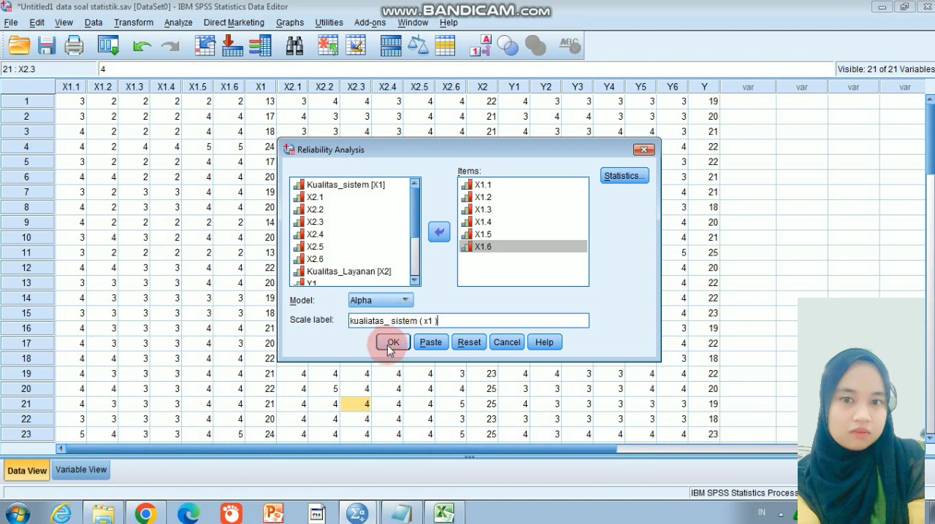
click(393, 342)
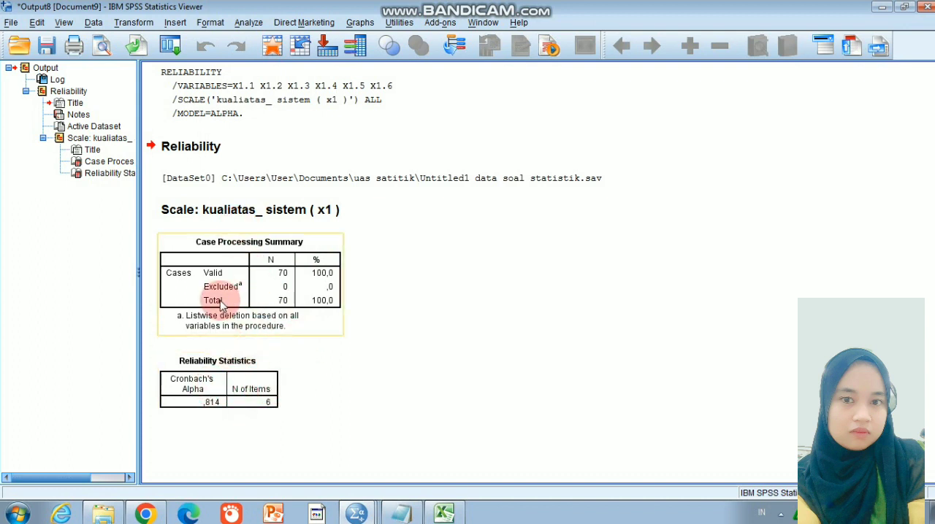
Return to the Untitled1 data soal statistik dataset, reopen the Reliability Analysis and reset it to clear the X1 items and scale label
click(351, 514)
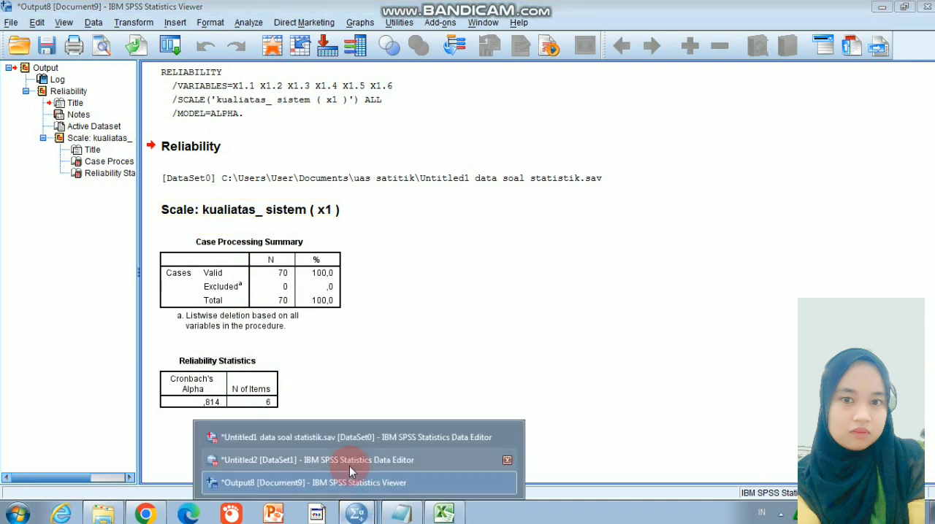
click(347, 436)
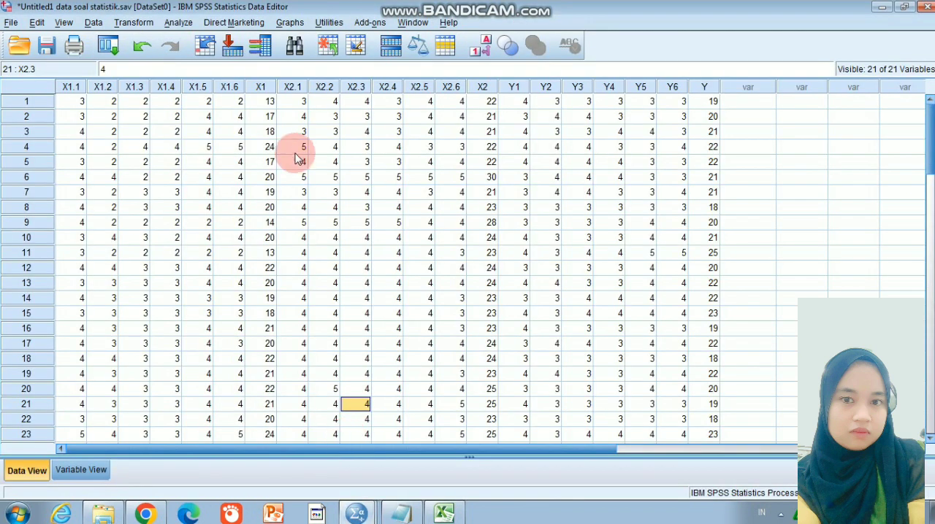
click(175, 23)
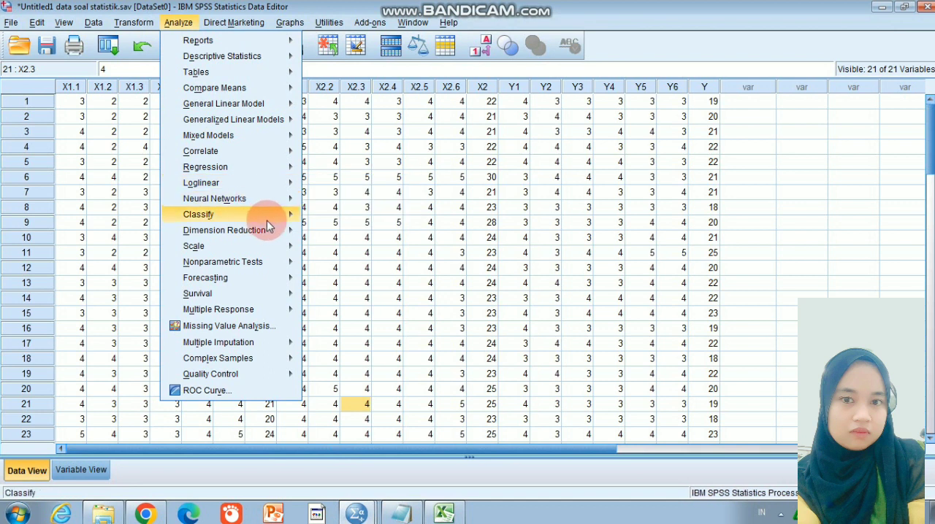
mouse_move(276, 217)
mouse_move(286, 246)
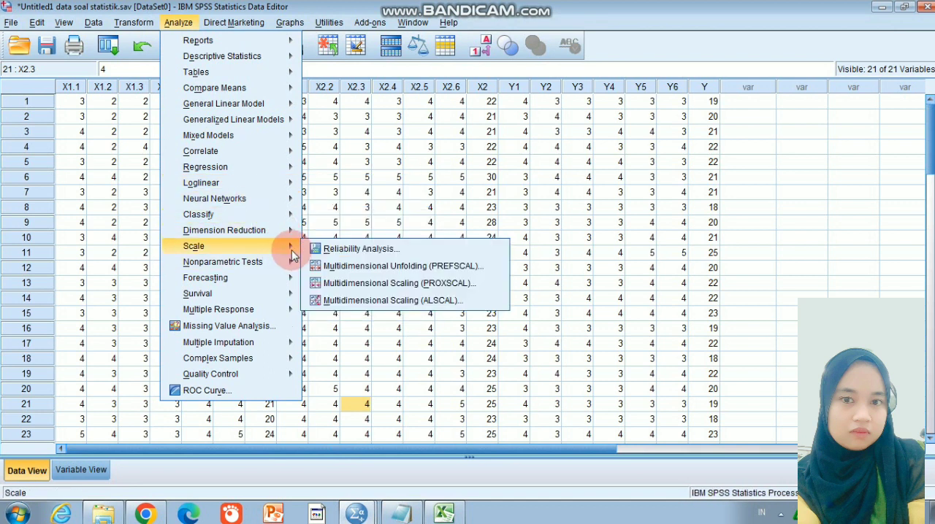
click(343, 252)
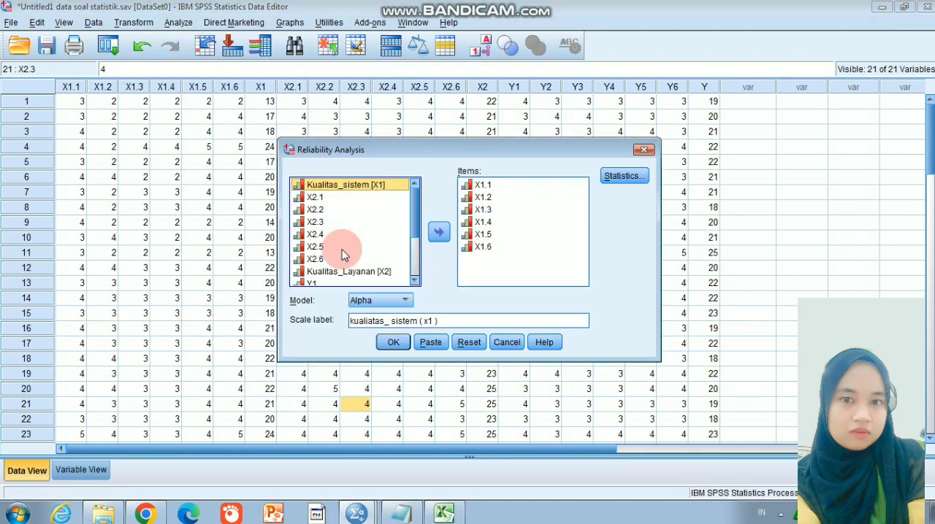
click(469, 341)
click(410, 276)
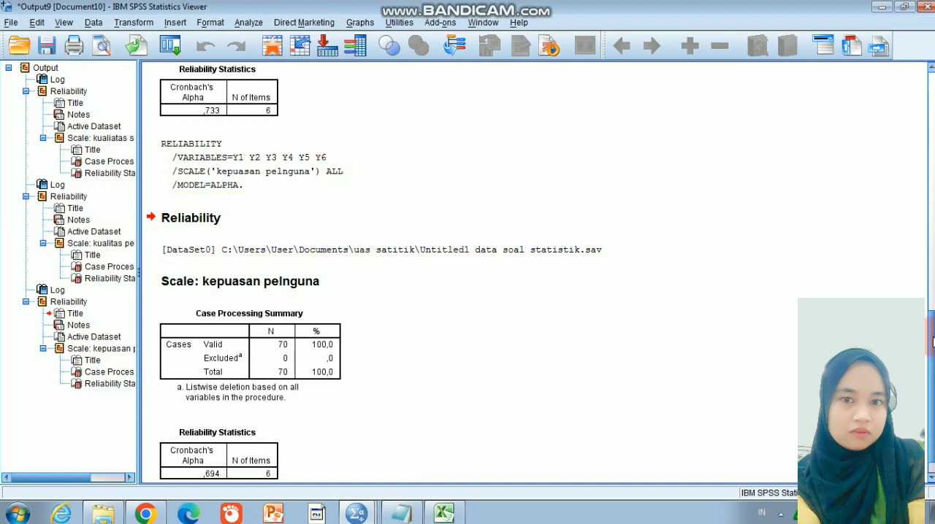
Review the Cronbach's Alpha tables for the X1, X2 and Y reliability scales in the output
scroll(932, 276, up, 5)
scroll(922, 266, up, 12)
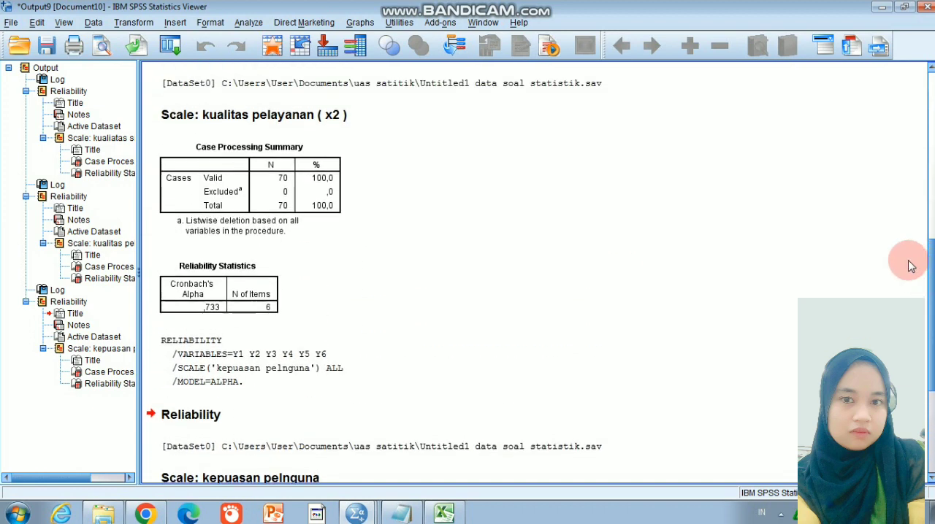
scroll(909, 110, up, 2)
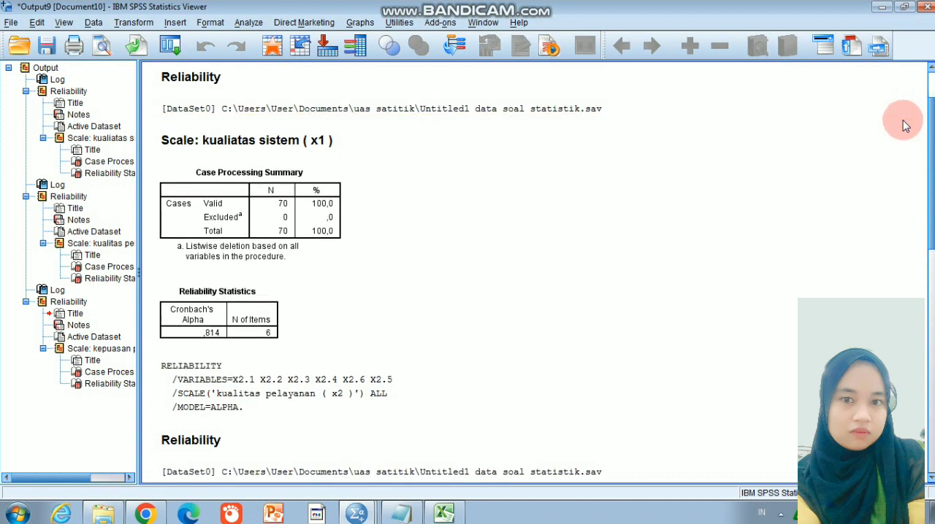
scroll(913, 161, down, 7)
scroll(915, 196, down, 12)
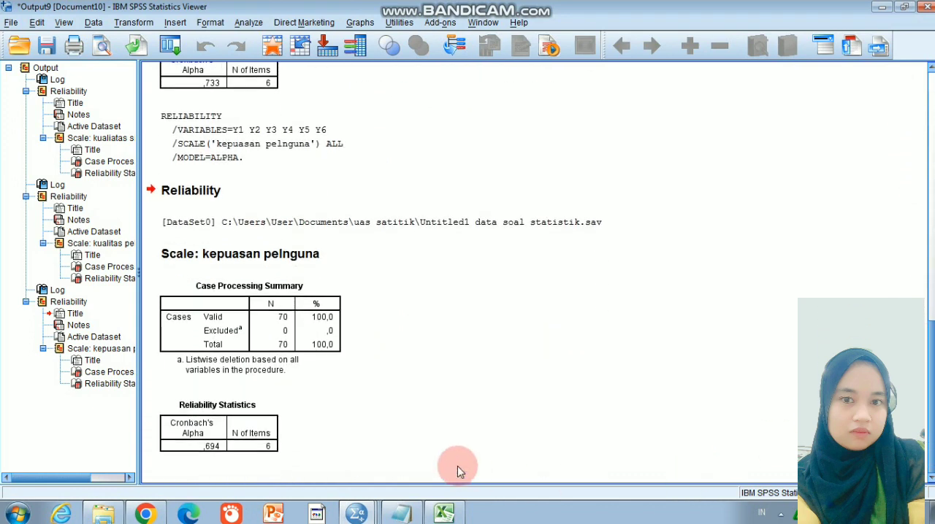
click(305, 369)
click(386, 301)
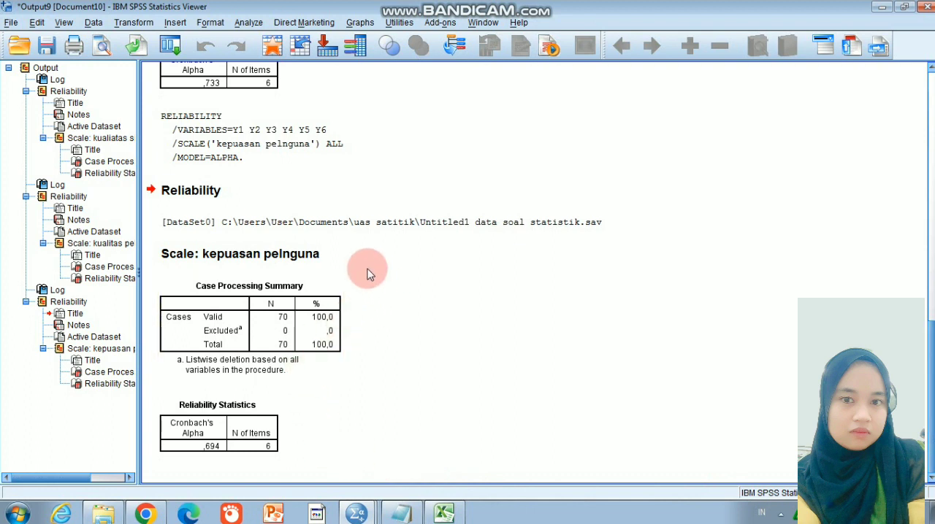
scroll(918, 219, up, 13)
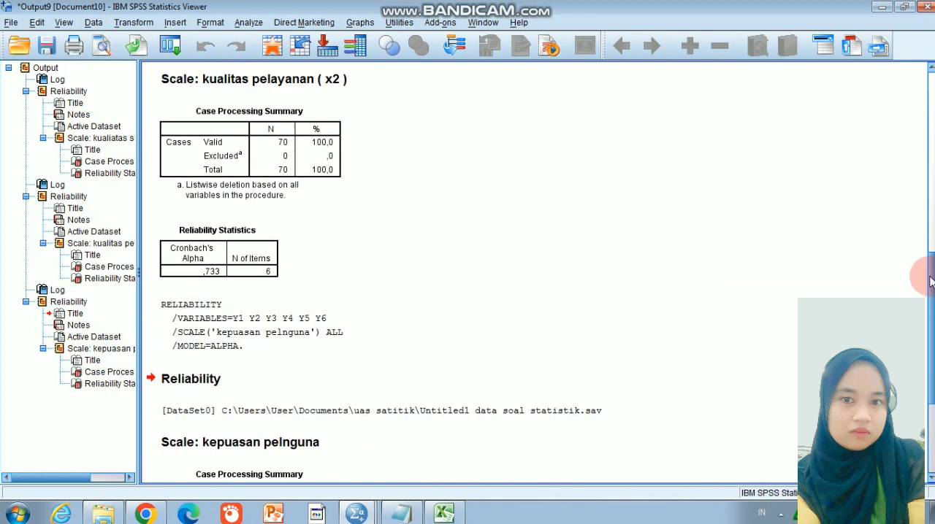
scroll(917, 181, up, 5)
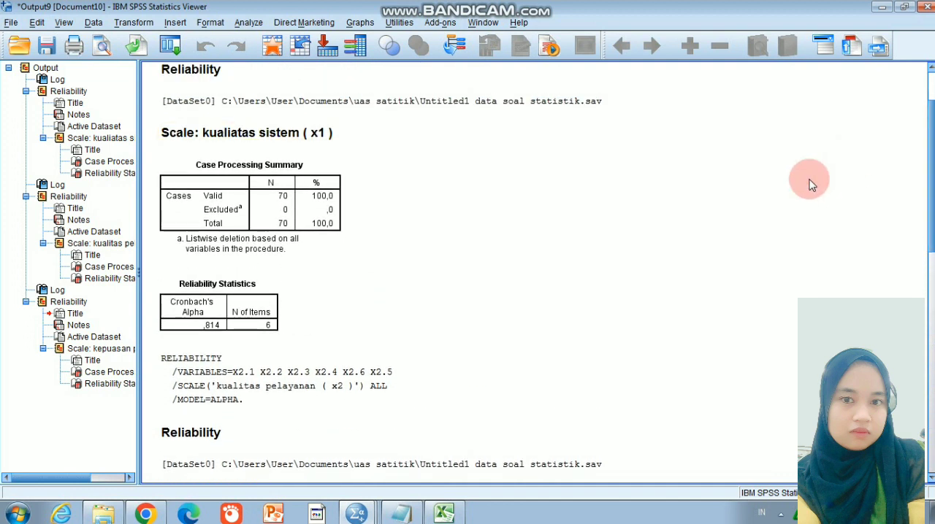
scroll(932, 175, up, 3)
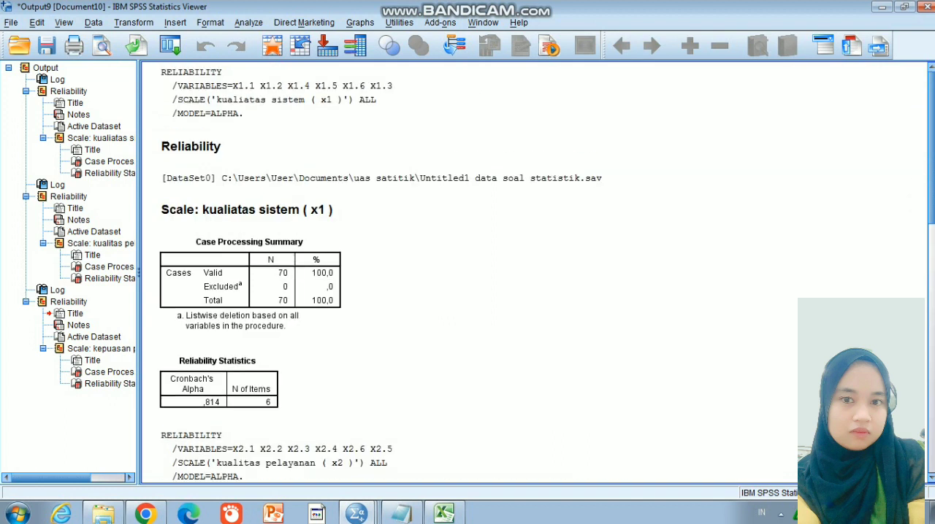
click(930, 125)
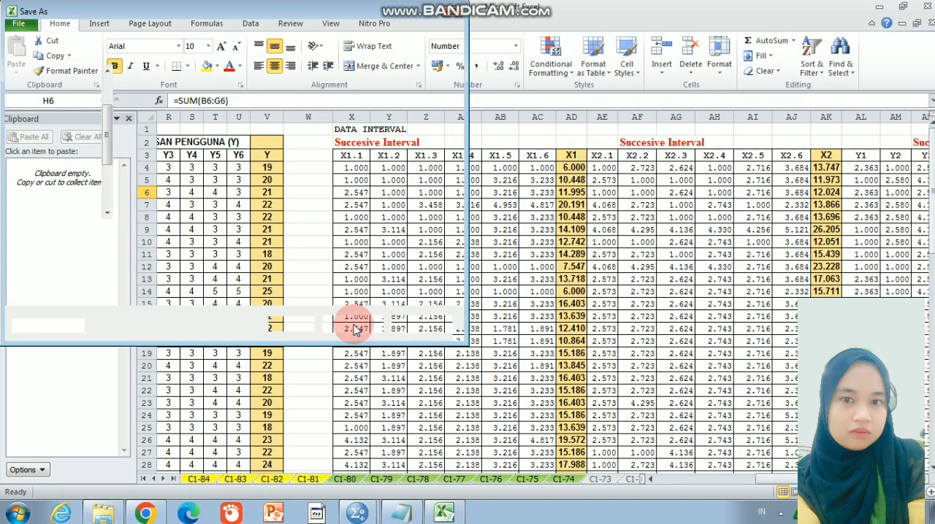
Switch to the Excel workbook UAS PAKET C (3) and examine the questionnaire tabulation and the Succesive Interval data beside it
key(F12)
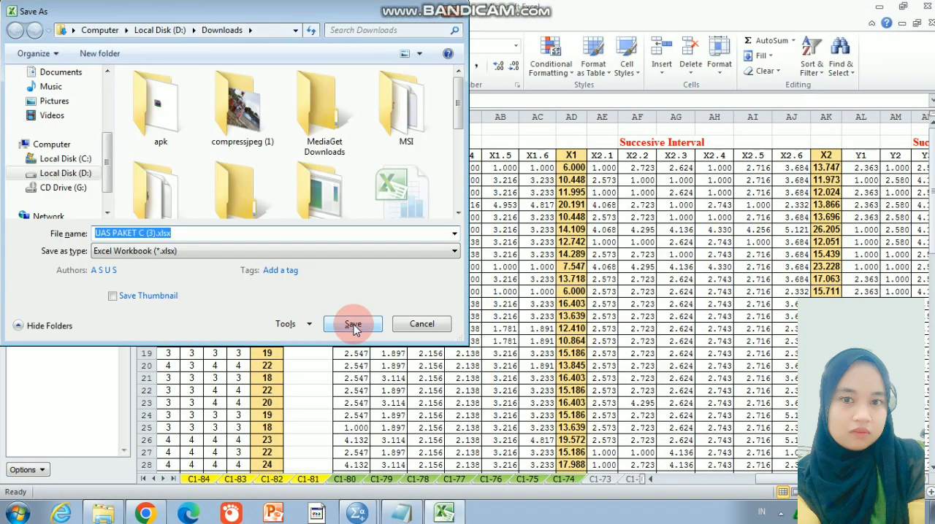
click(419, 324)
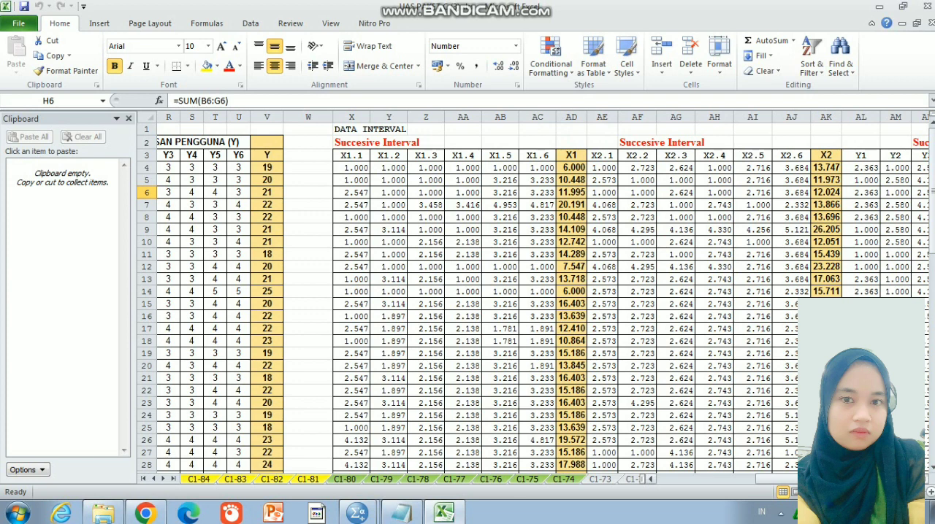
drag(832, 481, 724, 498)
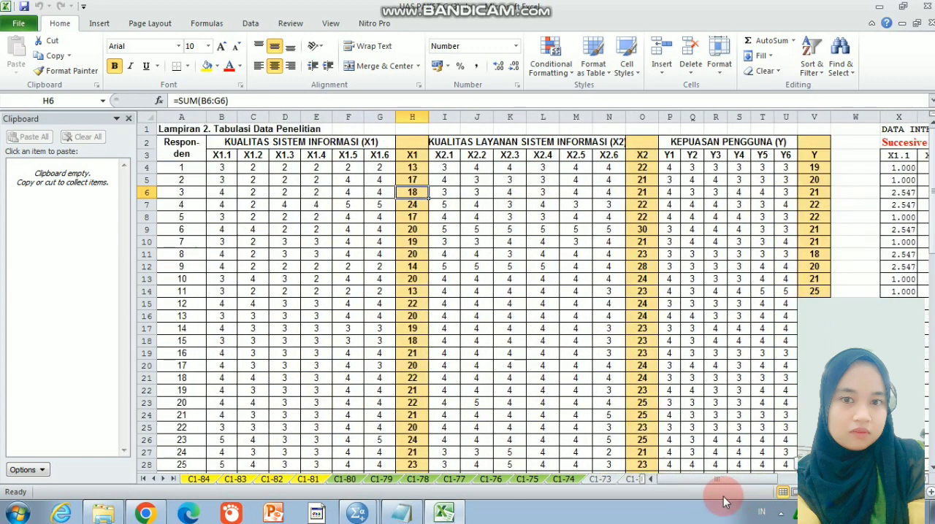
drag(931, 241, 933, 168)
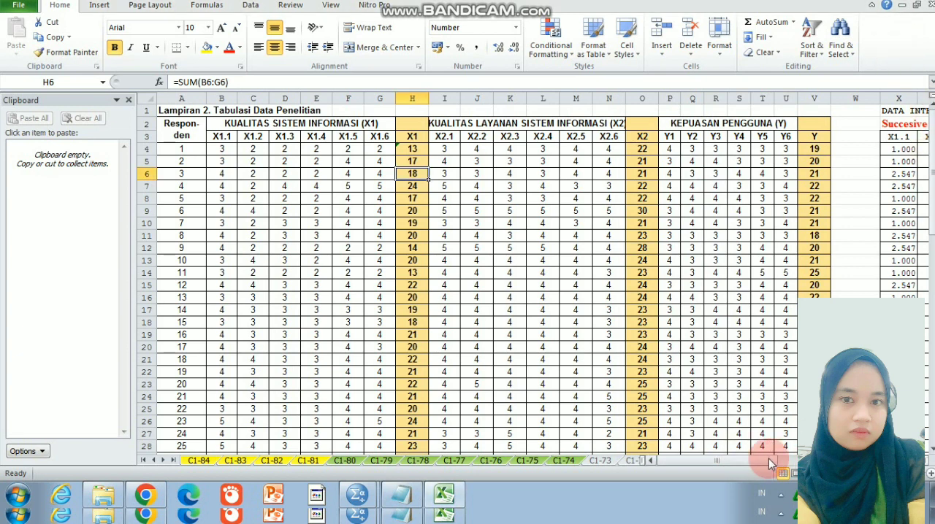
drag(755, 463, 822, 466)
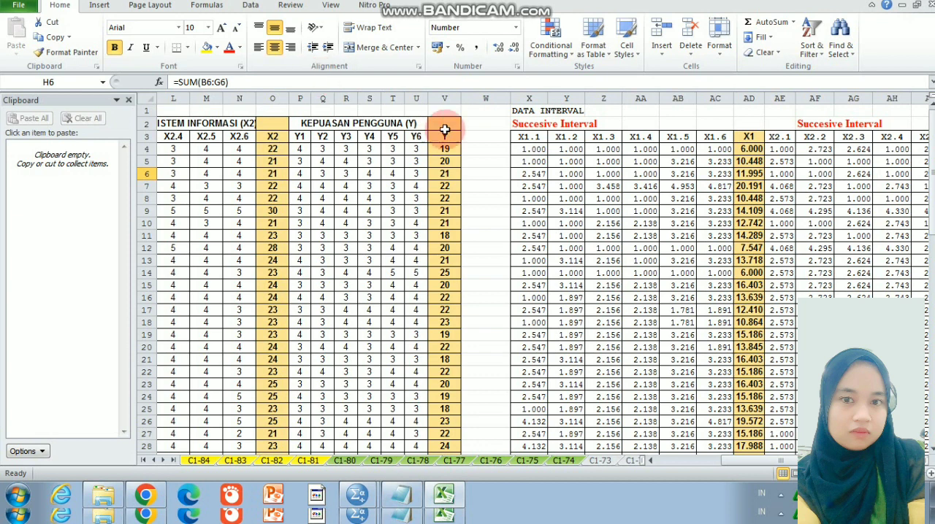
click(736, 461)
click(682, 461)
Copy the formatting of the X1 questionnaire table B3:H73 onto the X1 interval data starting at X3, and show its numbers with two decimals
mouse_move(221, 136)
mouse_down()
mouse_move(417, 256)
mouse_move(397, 322)
mouse_move(409, 467)
mouse_move(410, 431)
mouse_up()
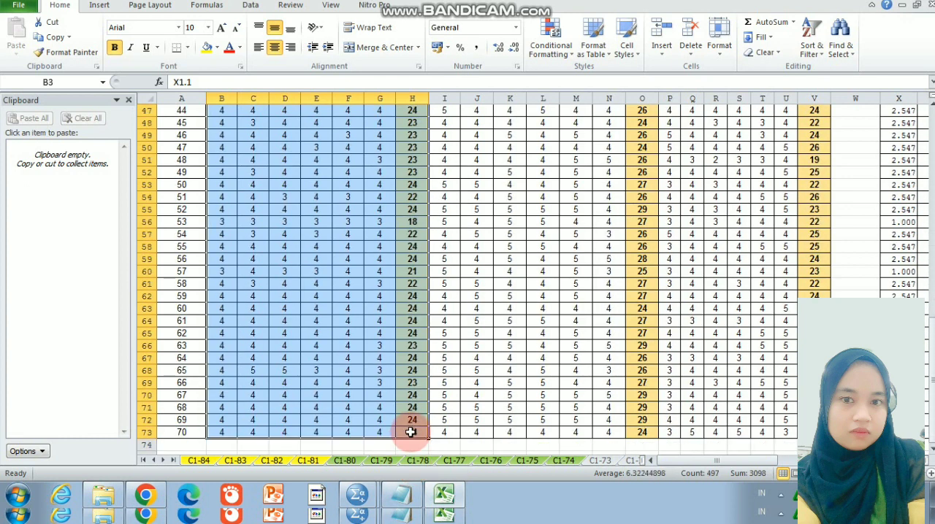
click(68, 54)
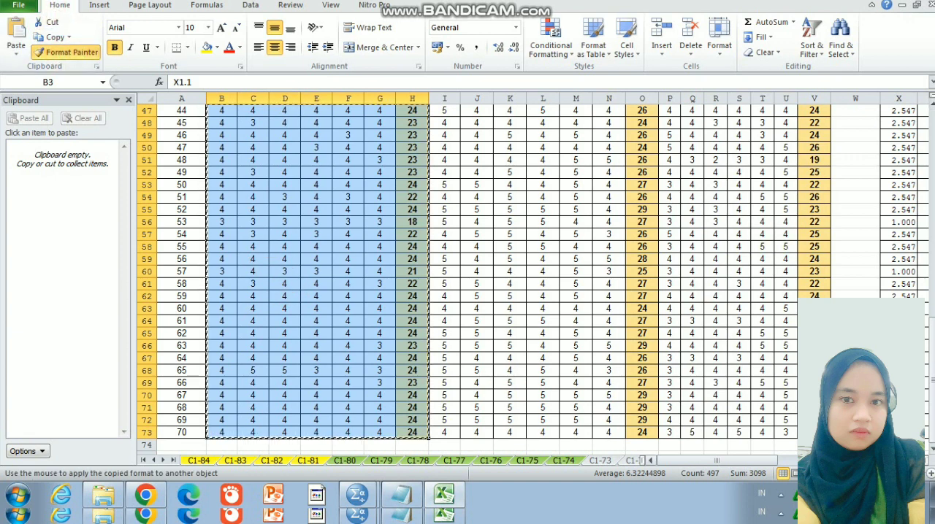
scroll(773, 449, right, 5)
drag(934, 417, 911, 187)
click(431, 136)
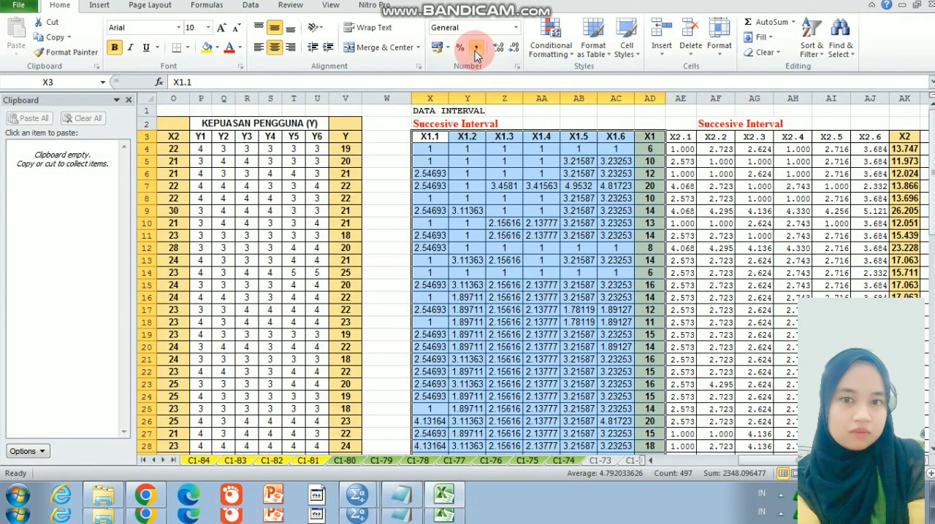
click(496, 47)
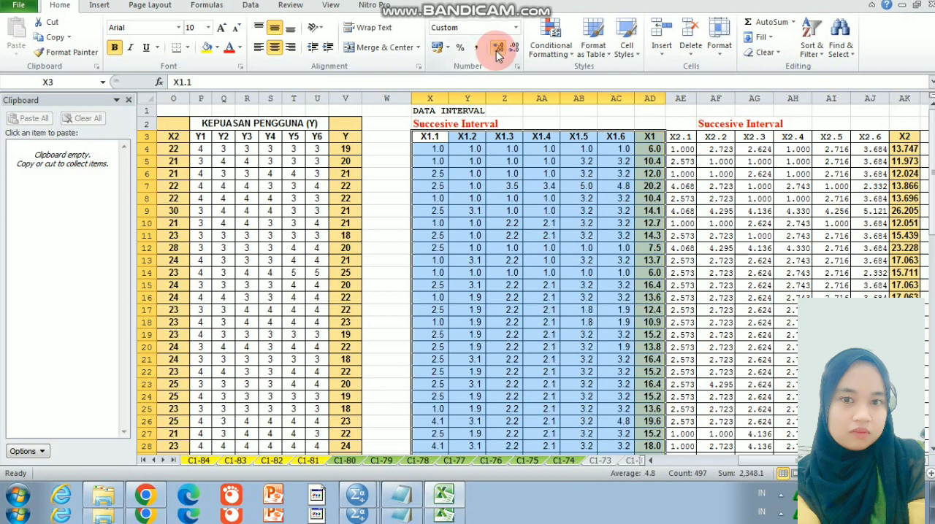
click(497, 49)
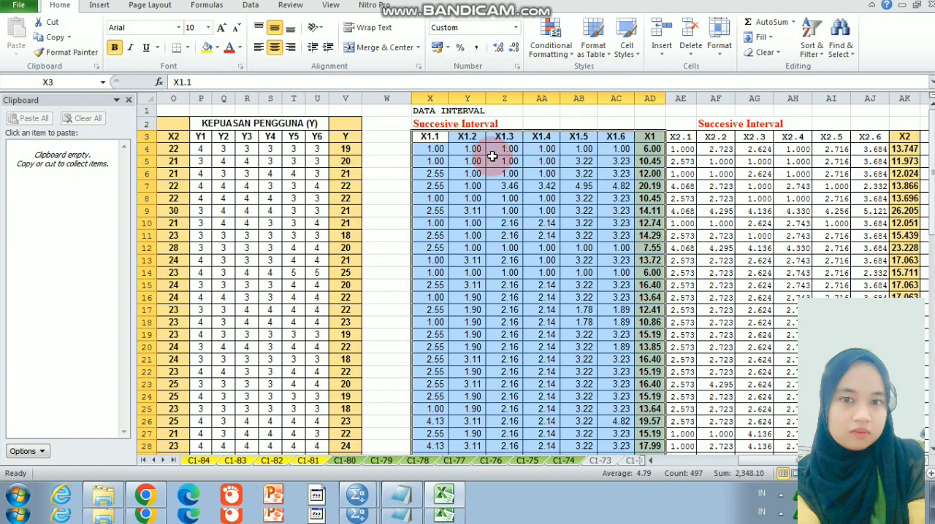
Copy the X1 interval block's formatting onto the X2 block starting at AE3 and the Y block starting at AL3, and save the workbook
click(70, 52)
click(696, 136)
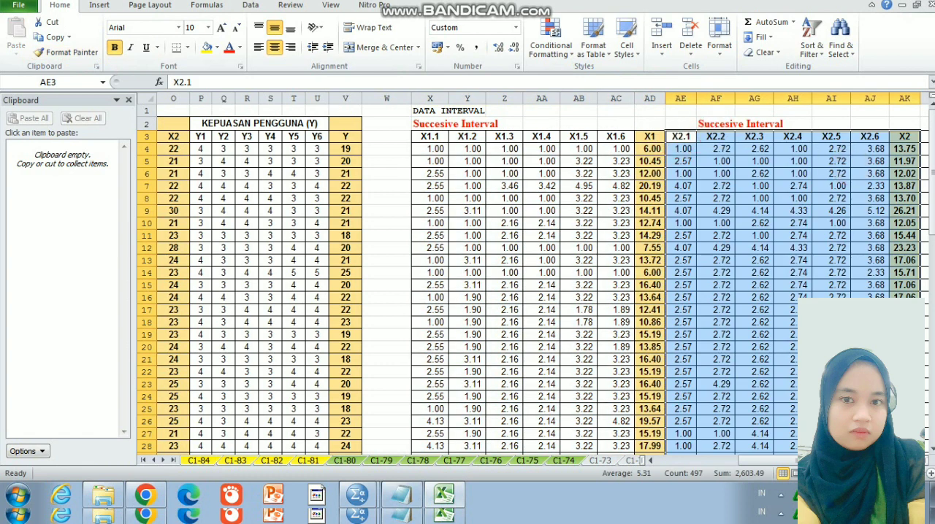
drag(833, 461, 885, 461)
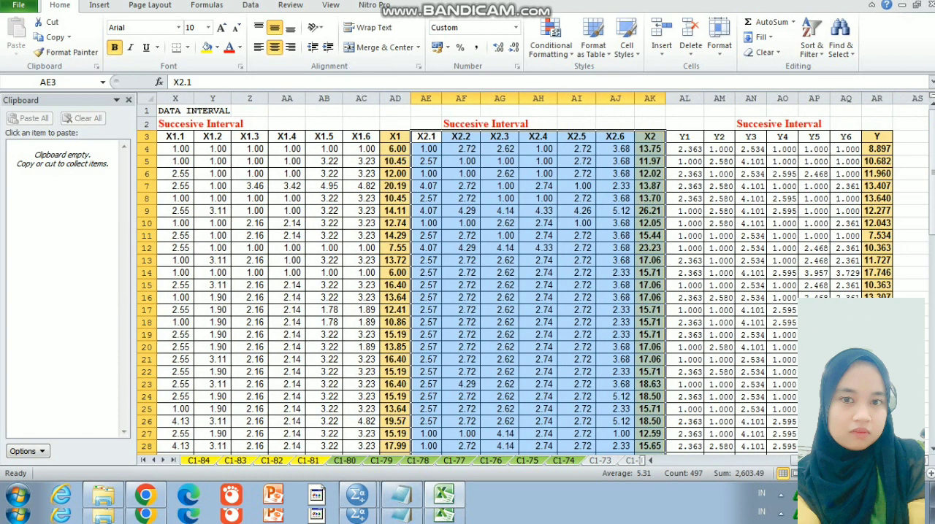
click(66, 52)
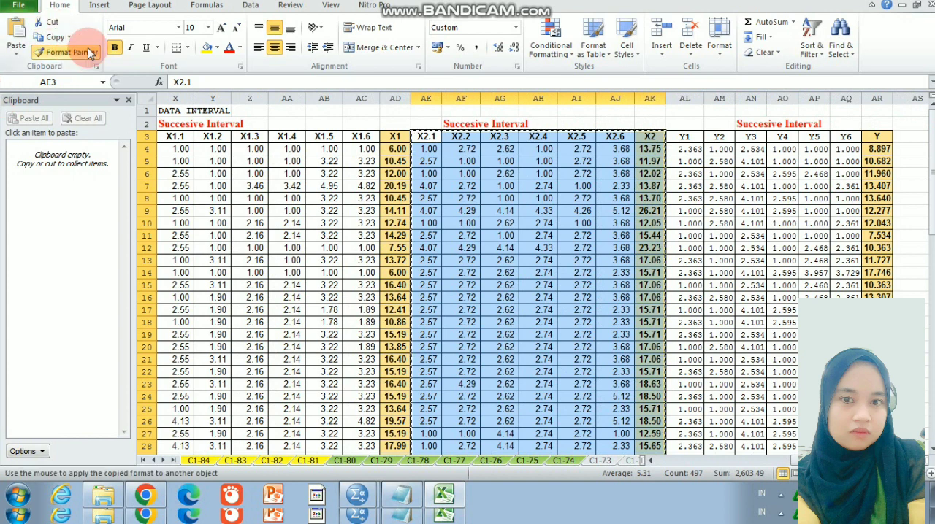
click(687, 136)
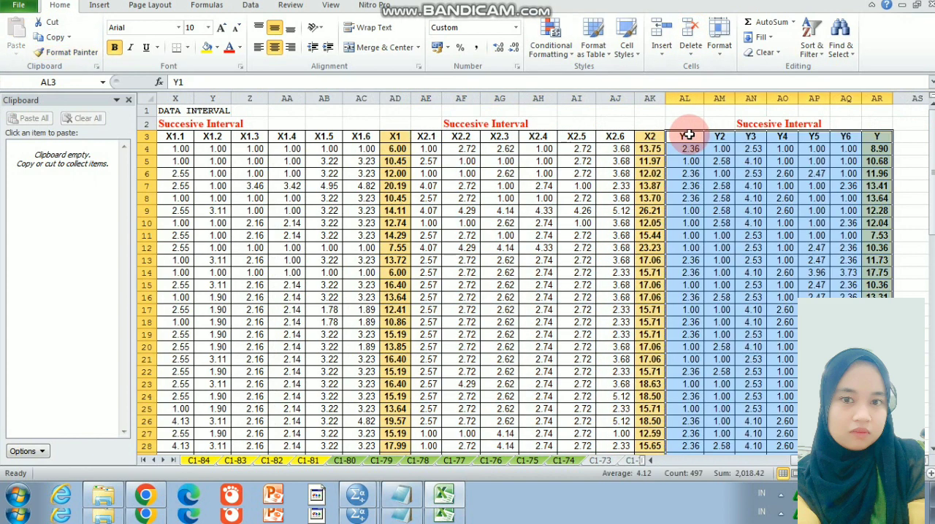
key(ctrl+s)
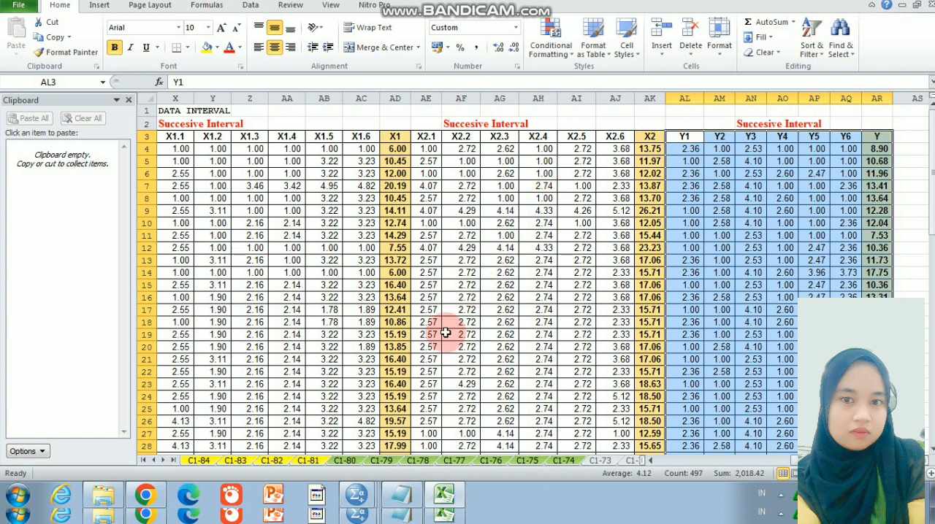
Switch to the empty Untitled4 dataset in SPSS and define its first variable as X1 in Variable View
click(355, 496)
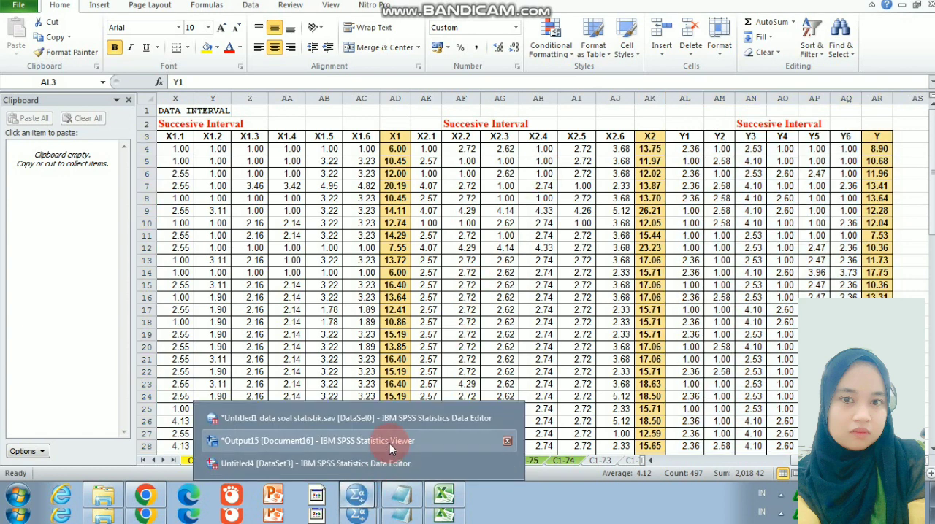
click(395, 463)
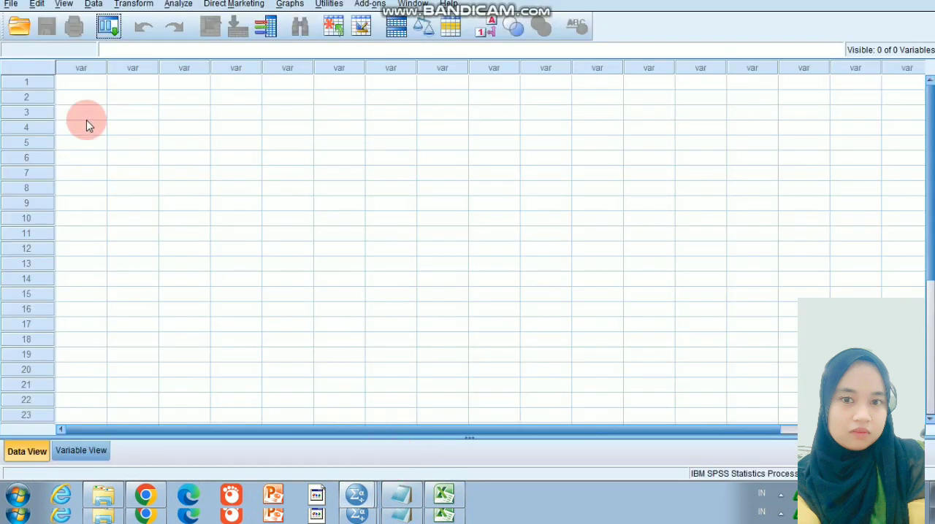
click(98, 451)
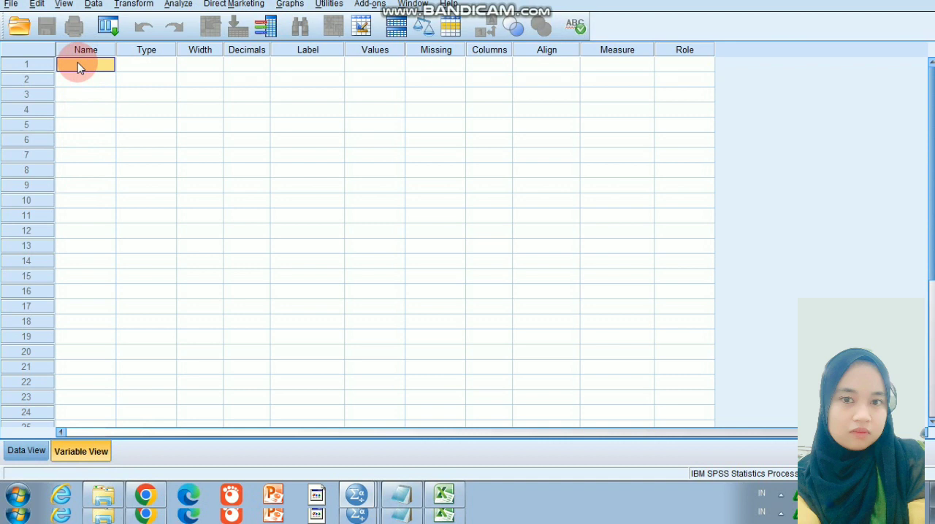
text(X1)
key(Return)
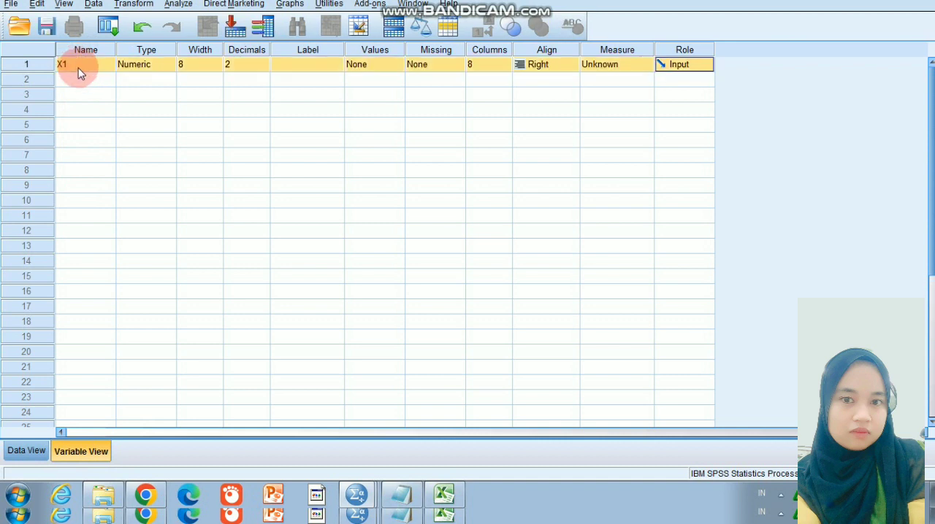
Define two more variables named X2 and Y in the rows below X1
click(80, 67)
click(82, 82)
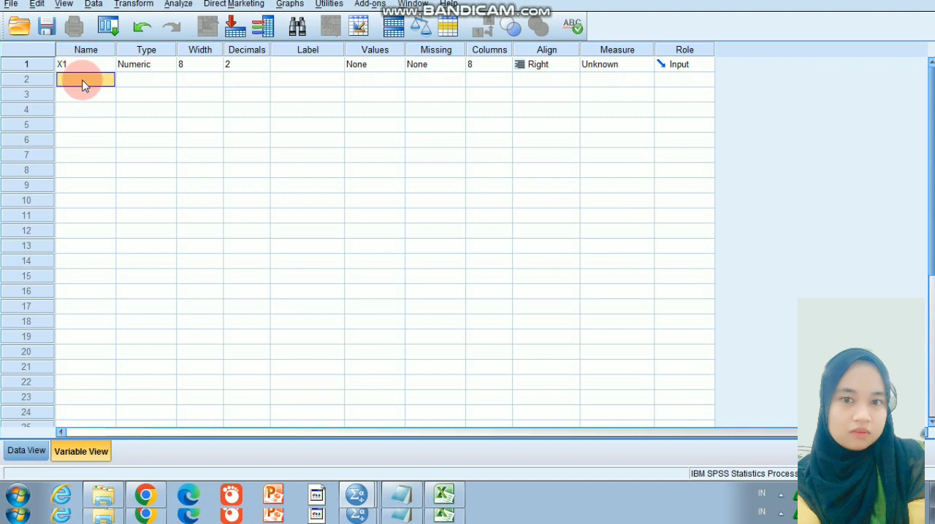
text(X2)
click(84, 93)
click(84, 93)
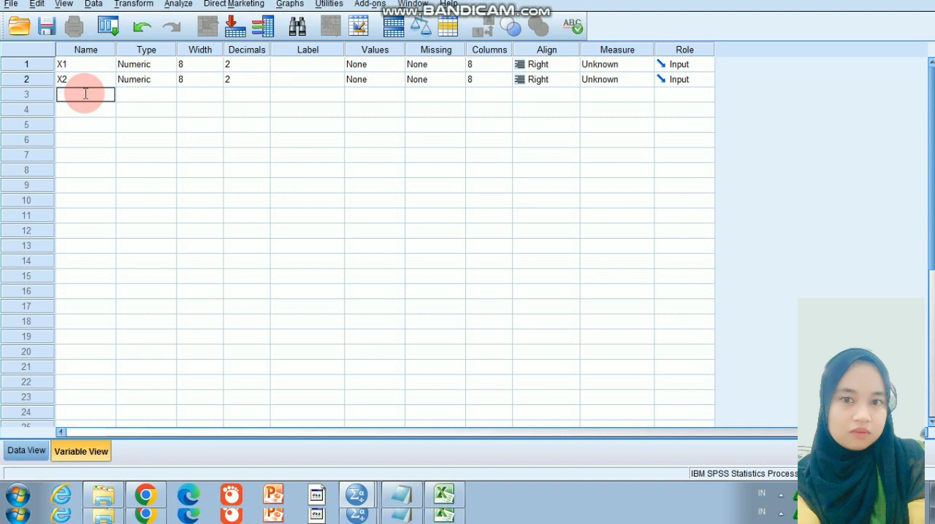
text(Y)
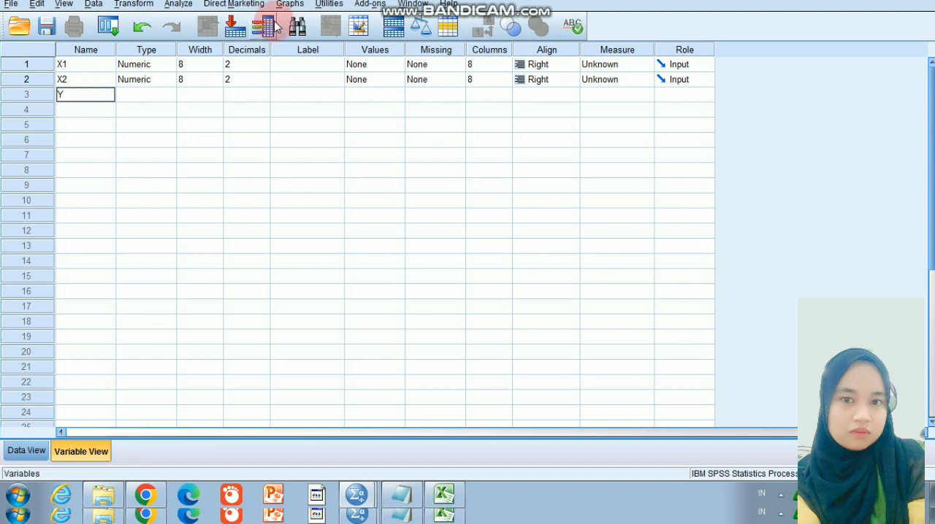
click(231, 102)
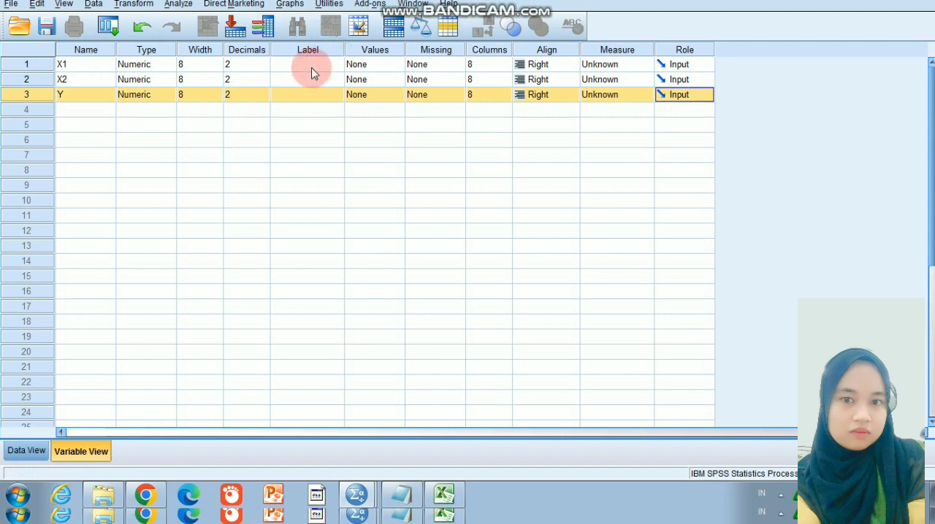
Set the measurement level of the variables X1, X2 and Y to Scale
click(602, 66)
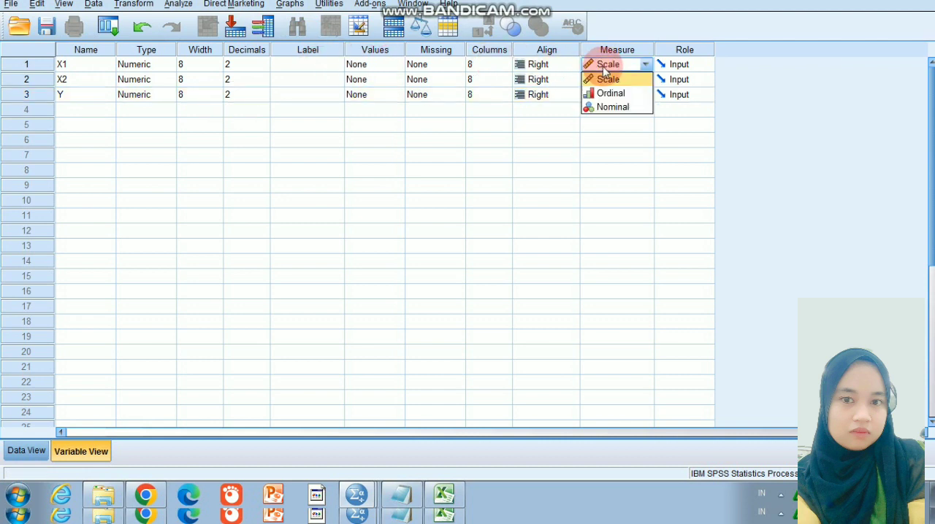
click(629, 82)
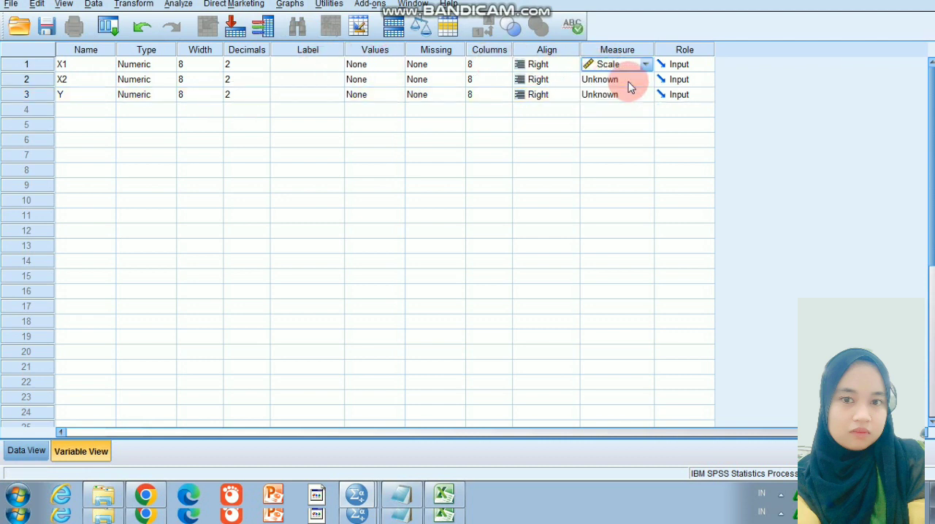
click(628, 81)
click(629, 93)
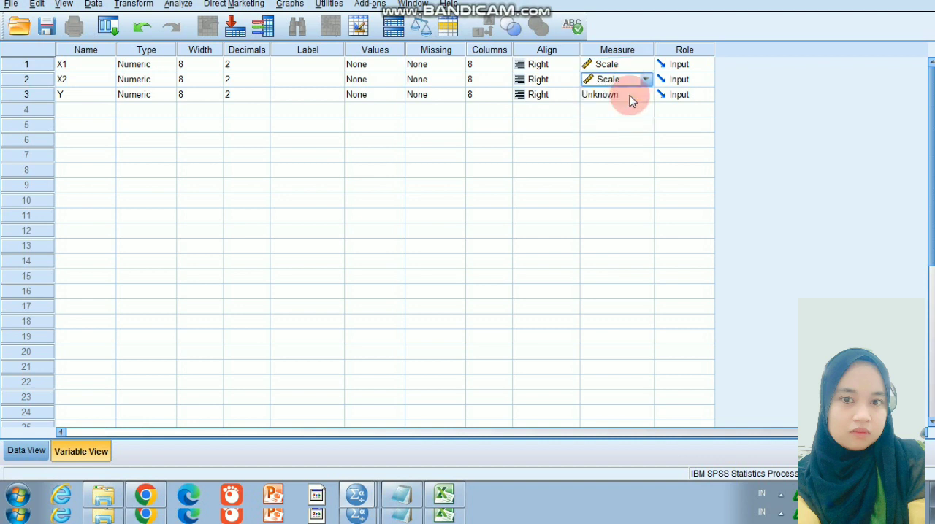
click(632, 101)
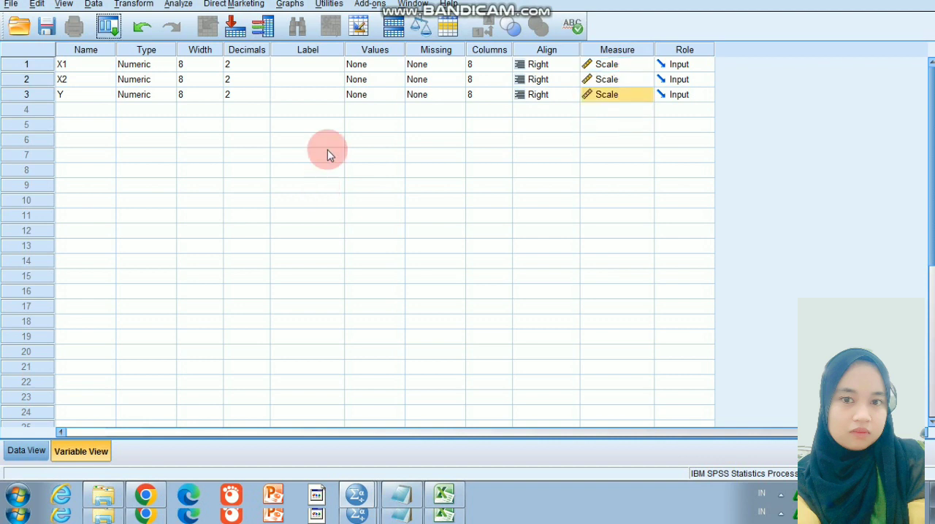
Label variable X1 as "Kualitas_setem" and variable X2 as "Kualitas_layanan"
click(315, 67)
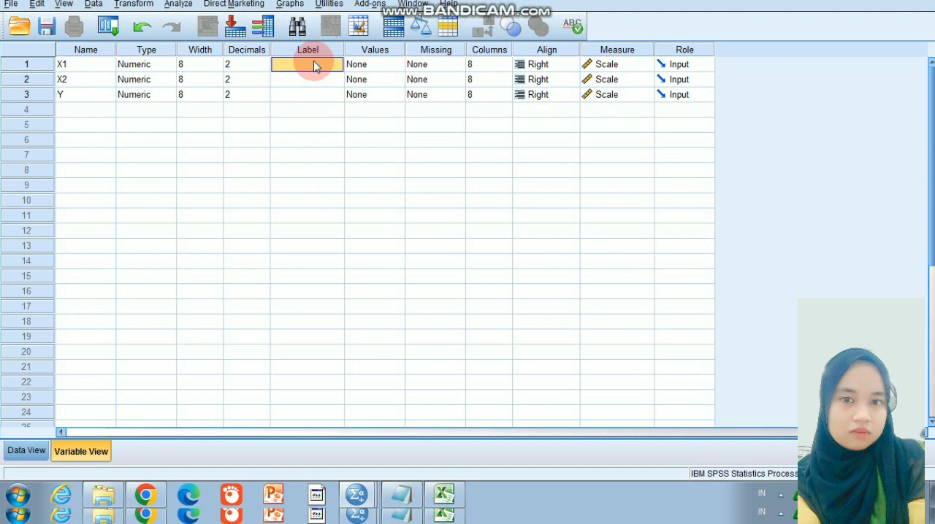
text(Ku)
text(tas)
text(_sistem)
click(317, 78)
click(316, 74)
text(Kualit)
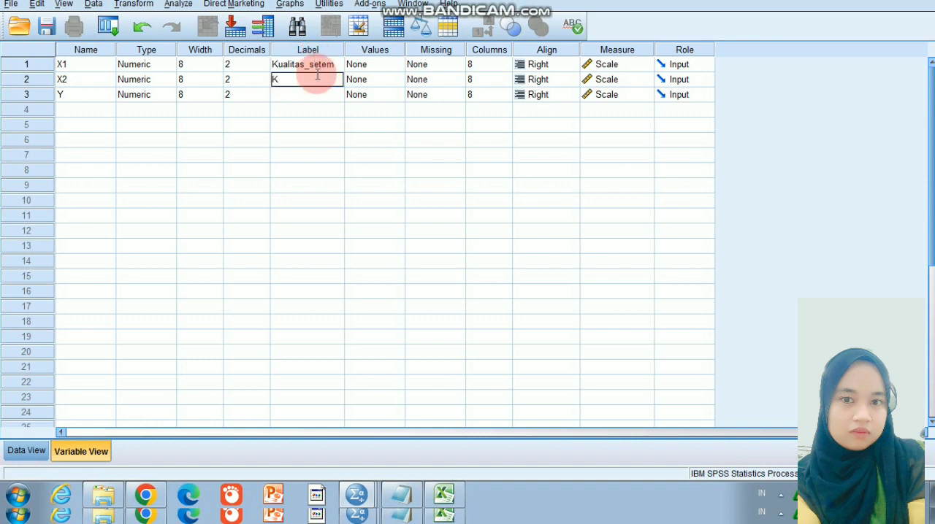
text(as_layanan)
Label variable Y as "Kepuasan_"
click(312, 97)
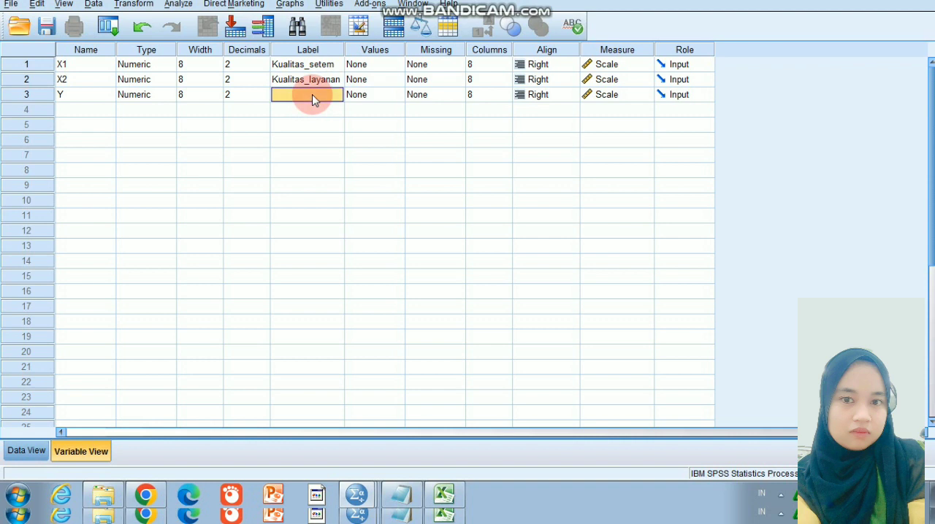
text(Kepuasan)
key(Tab)
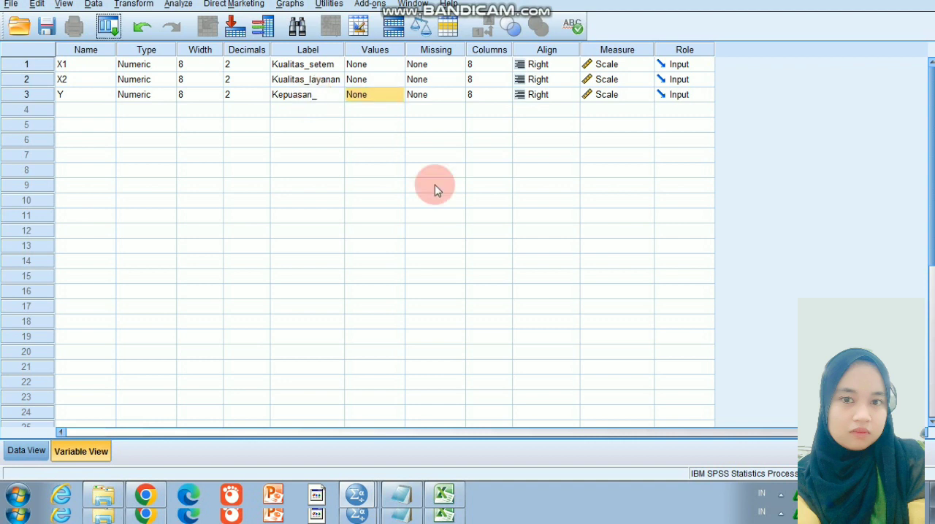
Bring the X1, X2 and Y interval totals from the Excel workbook into the matching columns of the SPSS dataset
click(26, 451)
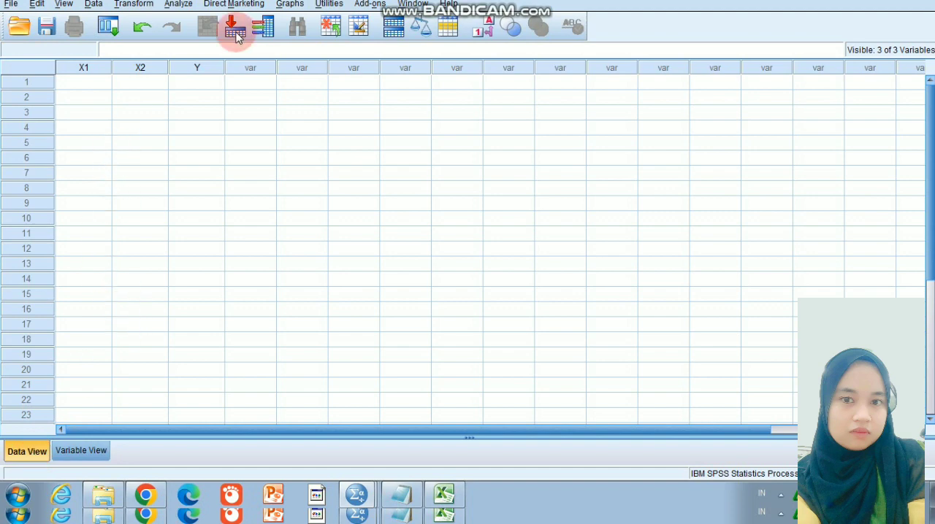
click(444, 500)
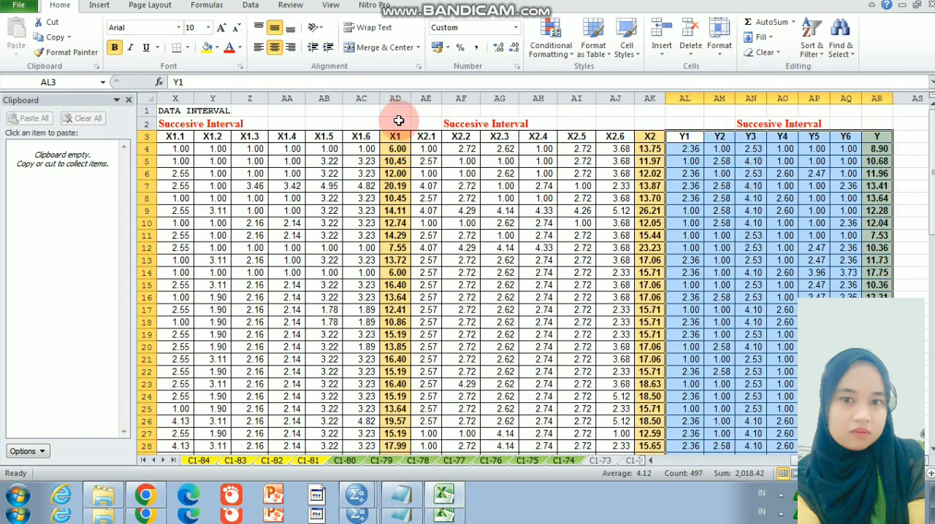
drag(395, 137, 394, 235)
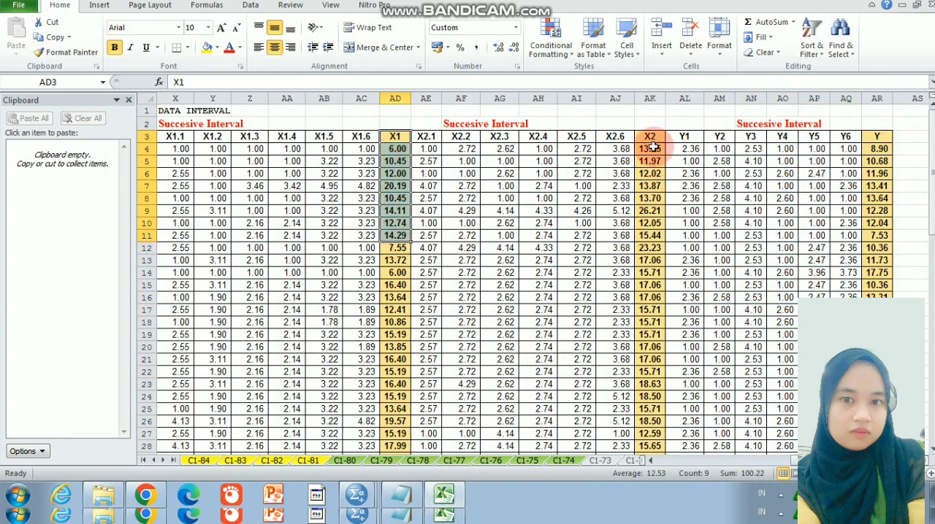
drag(649, 137, 649, 235)
drag(876, 137, 876, 260)
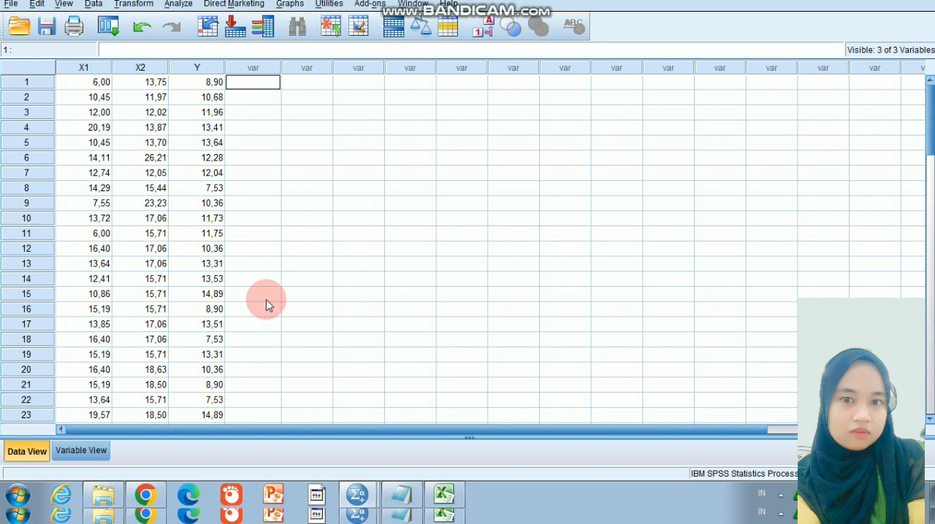
Start a Linear Regression and assign Kualitas_sistem [X1] and kualitas_layanan [X2] as the independent variables
click(179, 5)
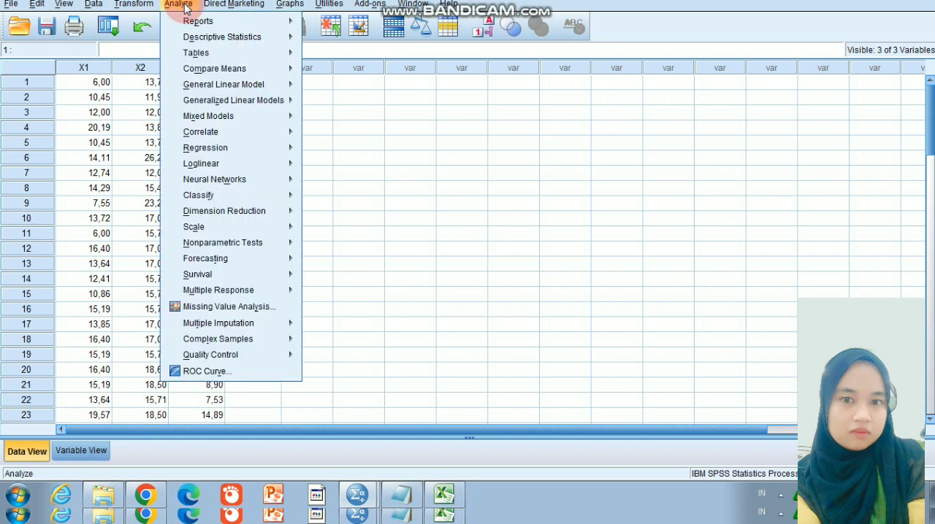
click(228, 147)
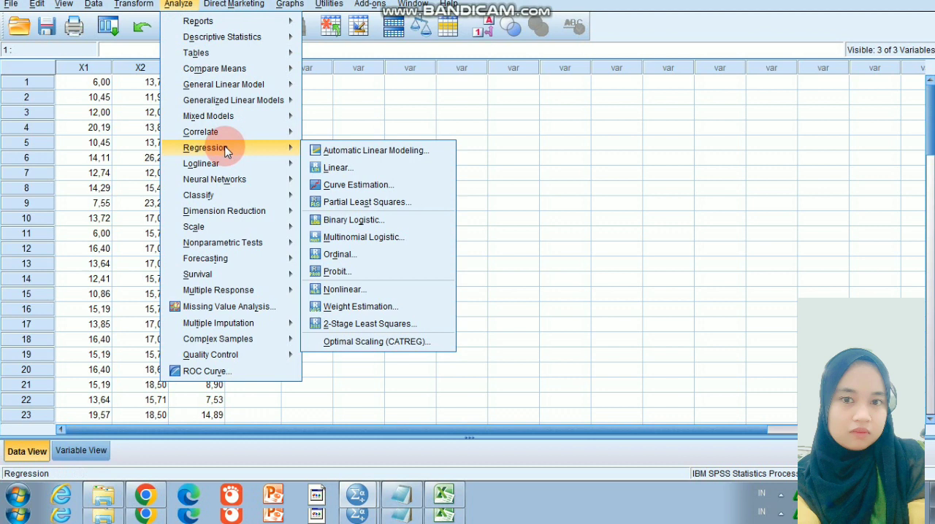
click(338, 169)
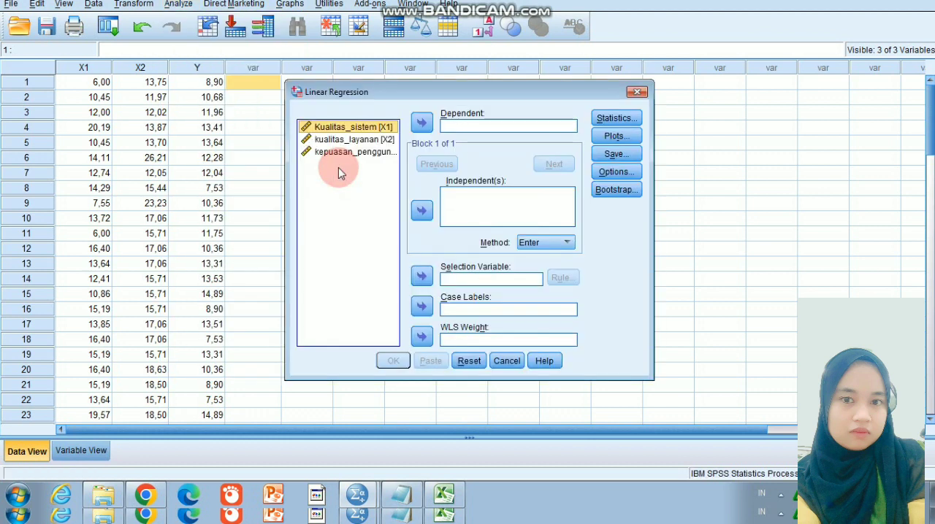
click(422, 212)
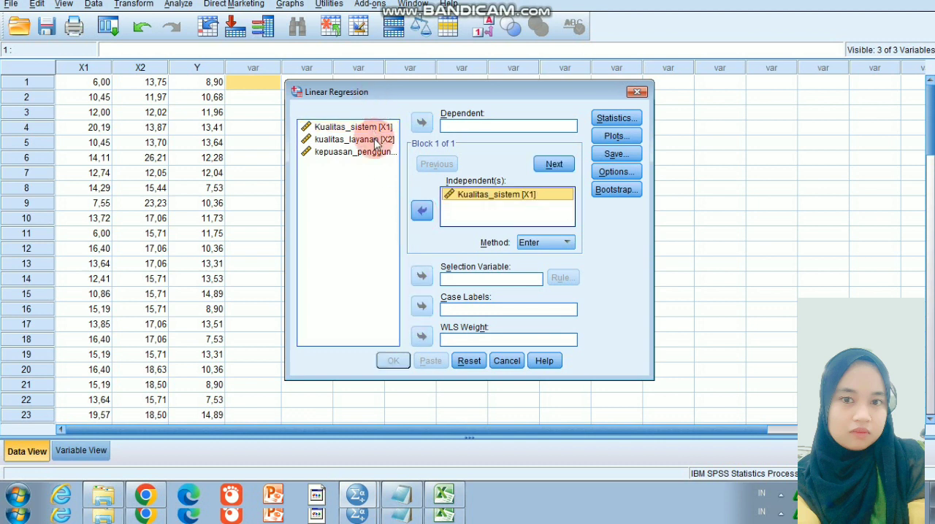
click(374, 139)
click(422, 210)
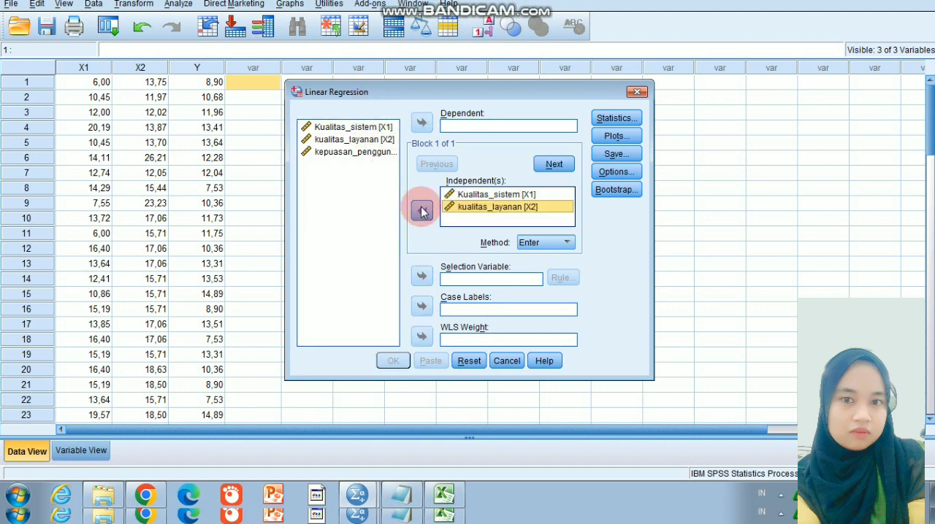
Assign kepuasan_pengguna [Y] as the dependent variable and add Descriptives, Durbin-Watson and Collinearity diagnostics to the regression statistics
click(379, 153)
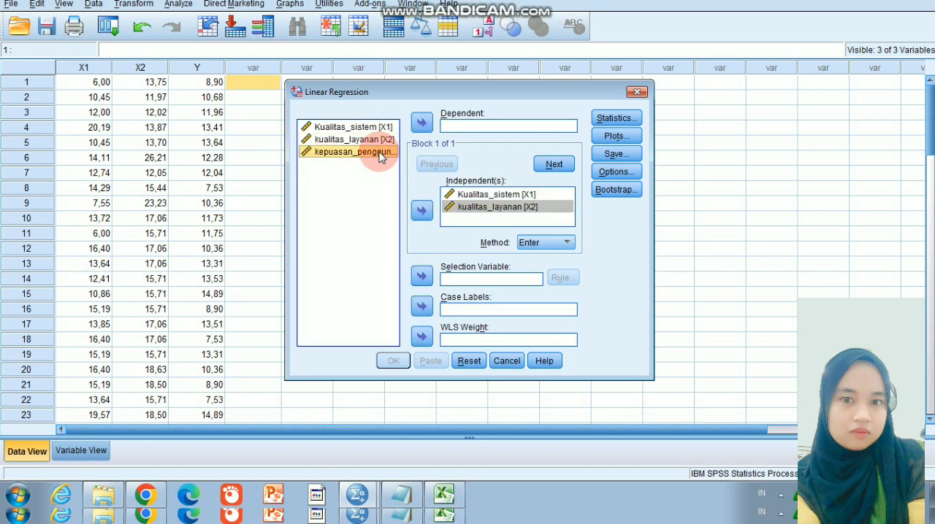
click(421, 124)
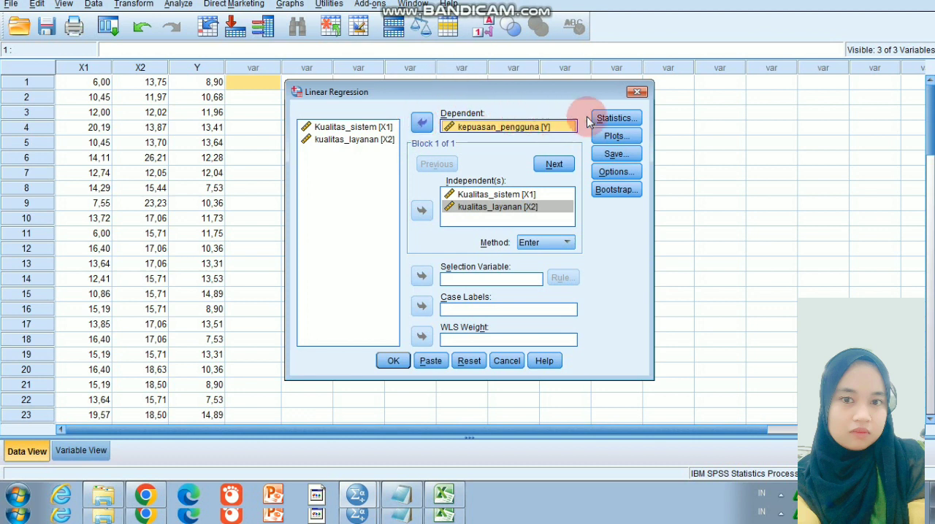
click(611, 119)
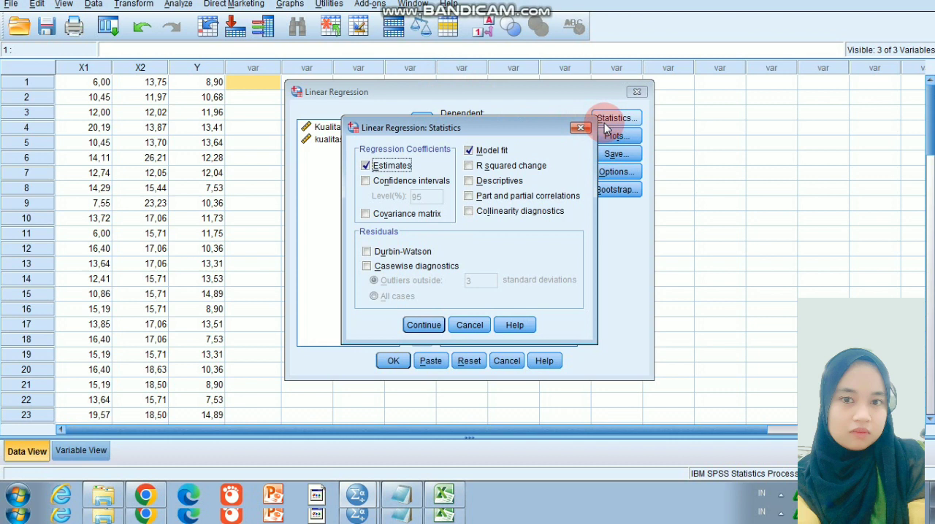
click(473, 184)
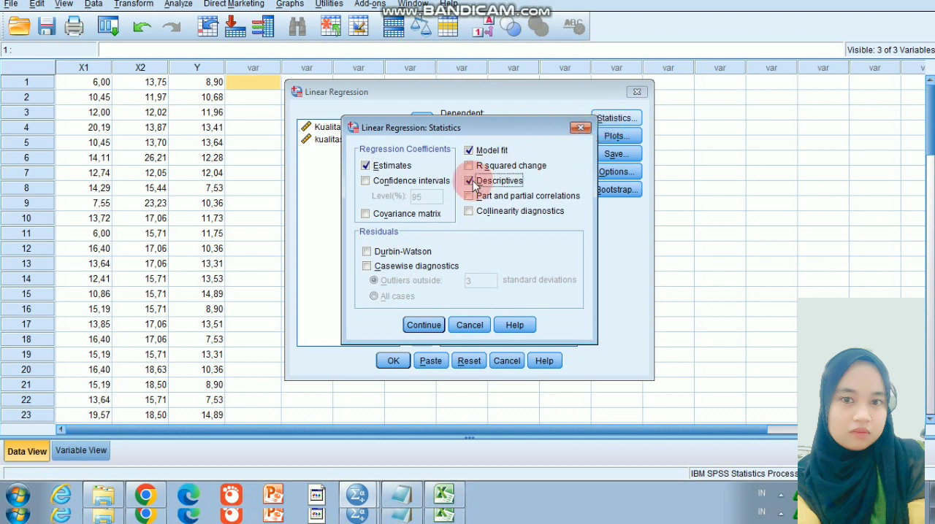
click(368, 252)
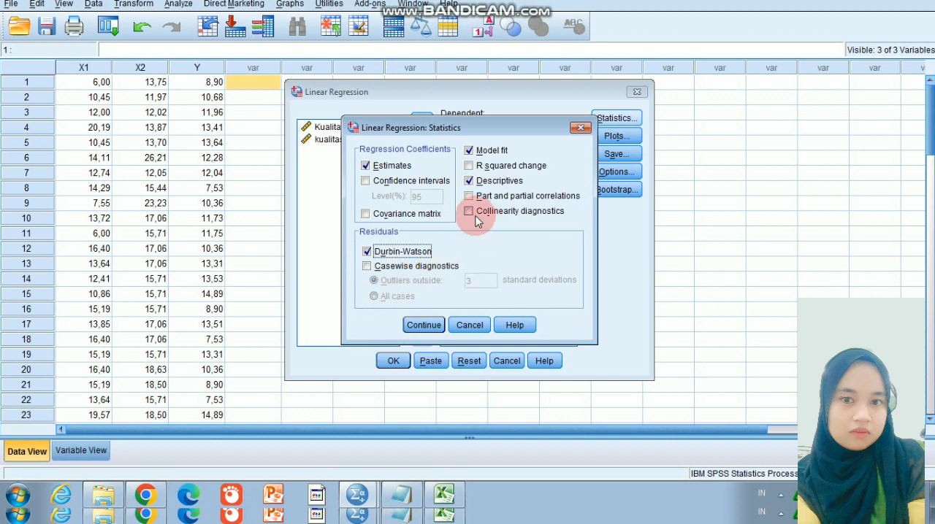
click(469, 212)
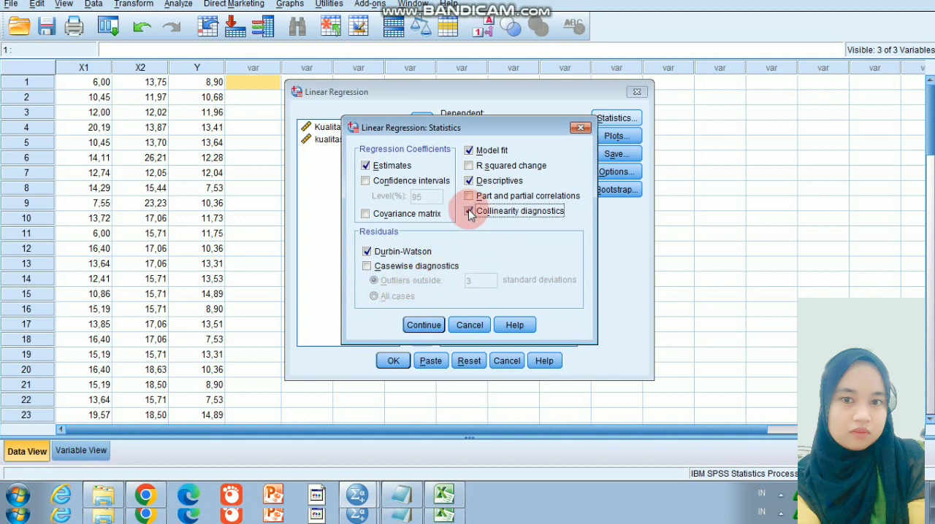
click(426, 326)
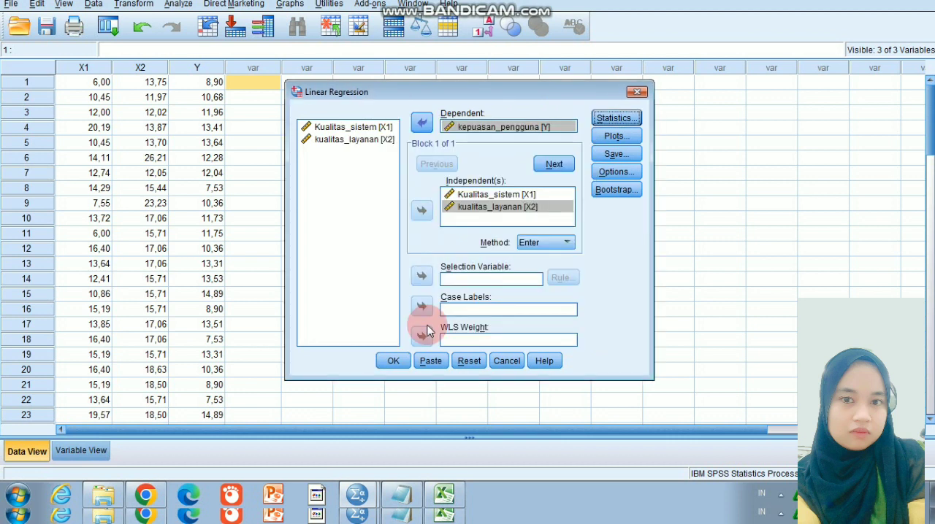
Include the Histogram and Normal probability plot of standardized residuals in the regression output
click(617, 136)
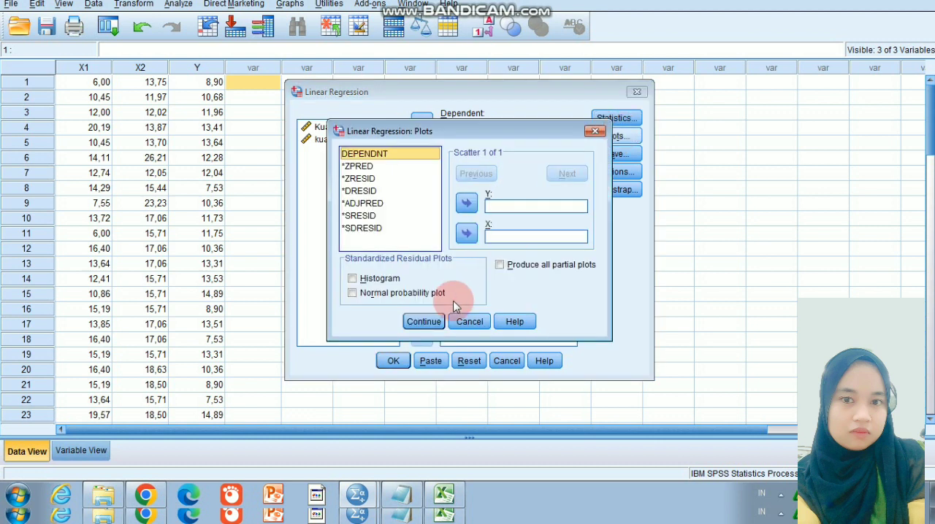
click(380, 282)
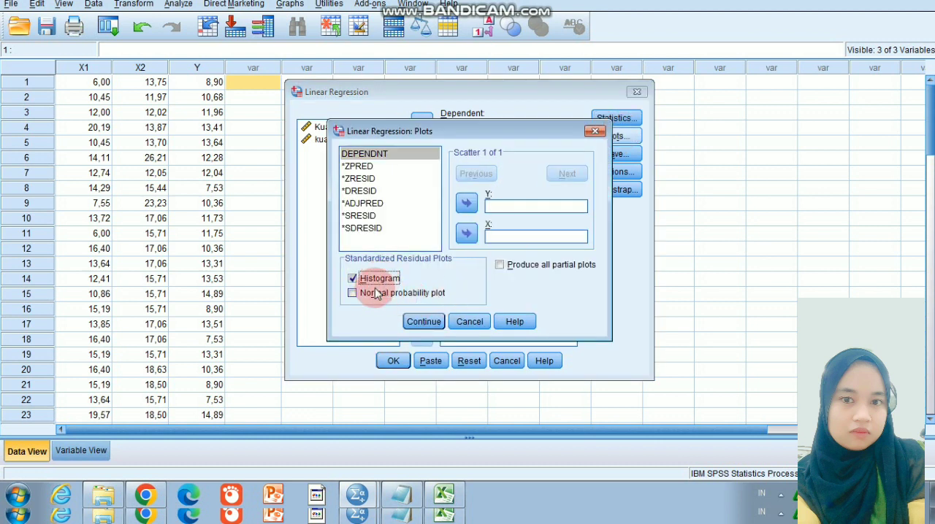
click(357, 296)
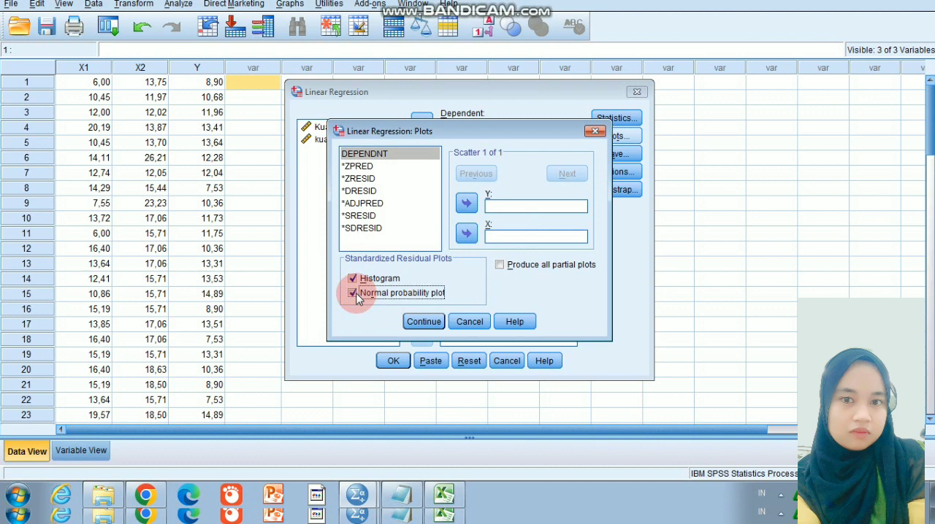
click(412, 325)
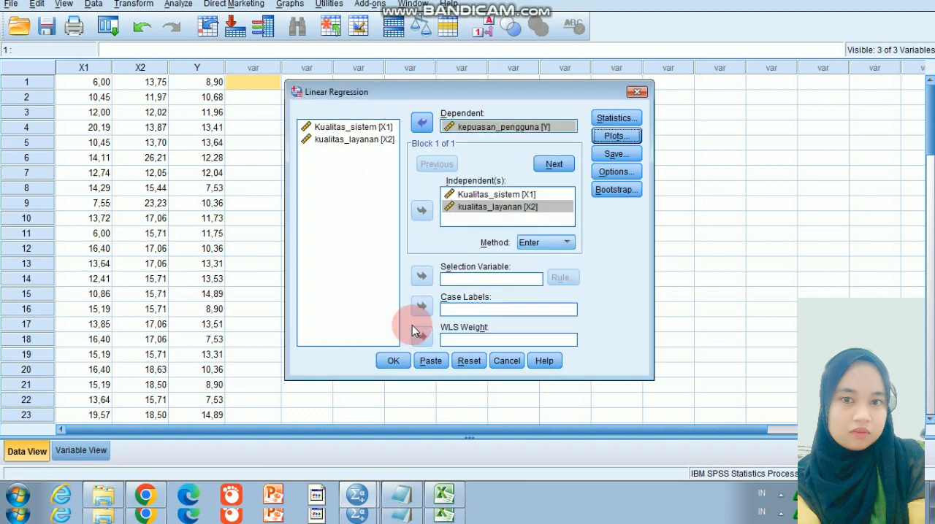
Set the regression to save unstandardized residuals as a new variable and run it
click(626, 153)
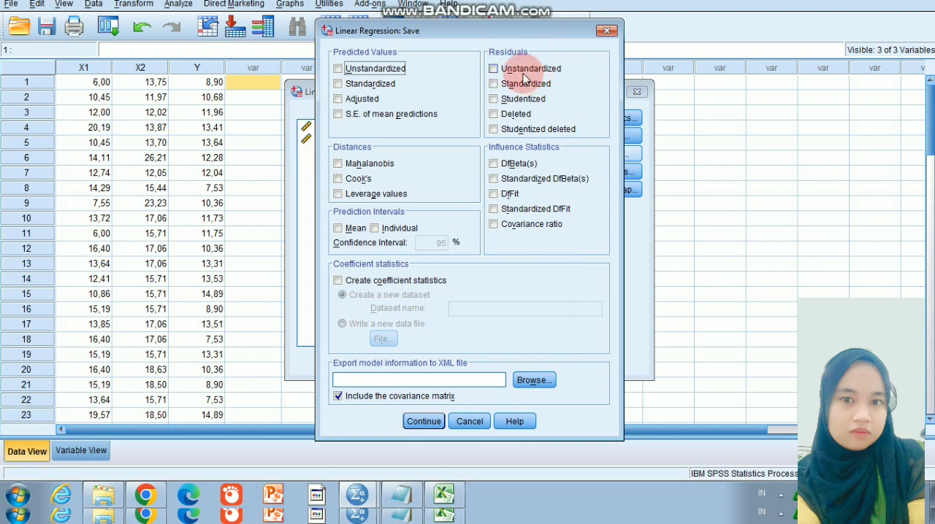
click(495, 71)
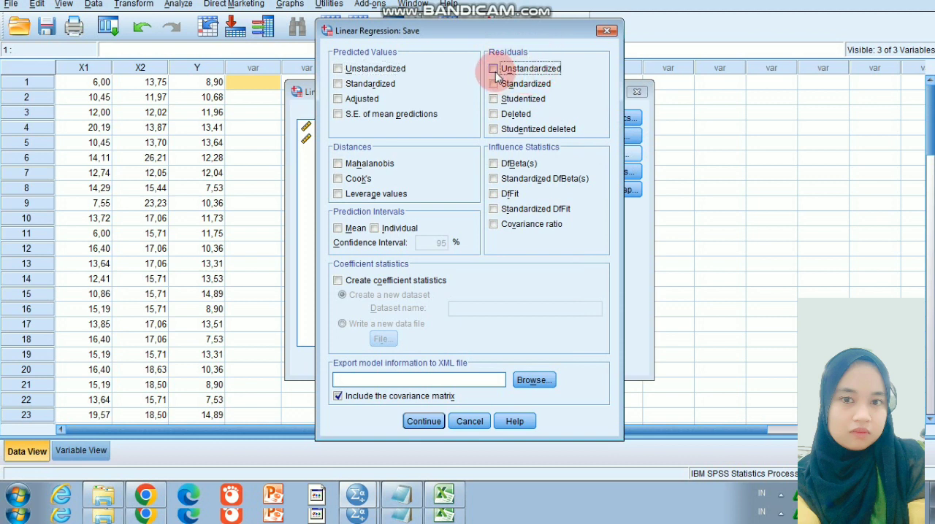
click(422, 423)
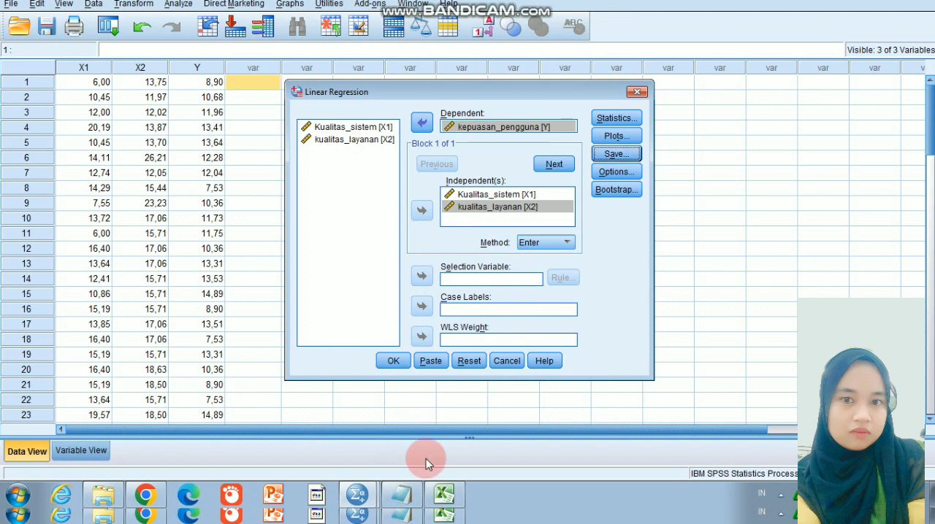
click(394, 362)
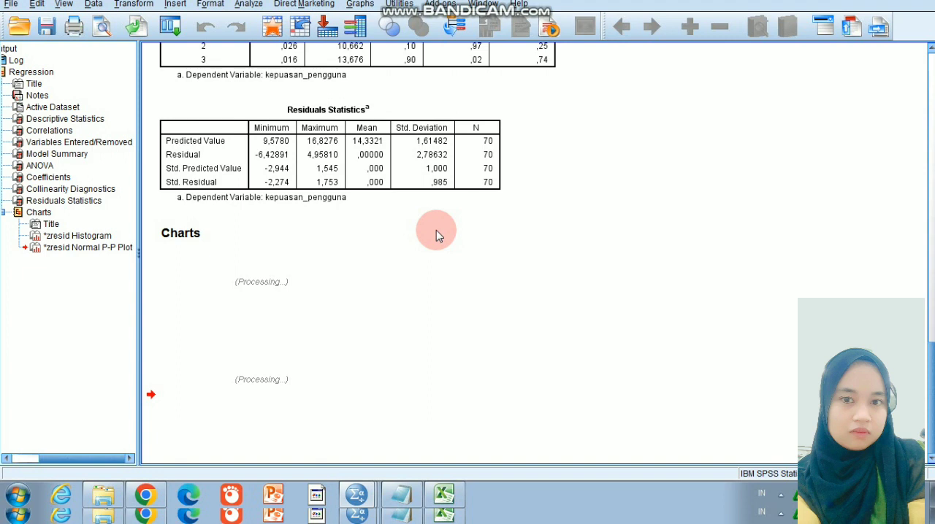
click(437, 190)
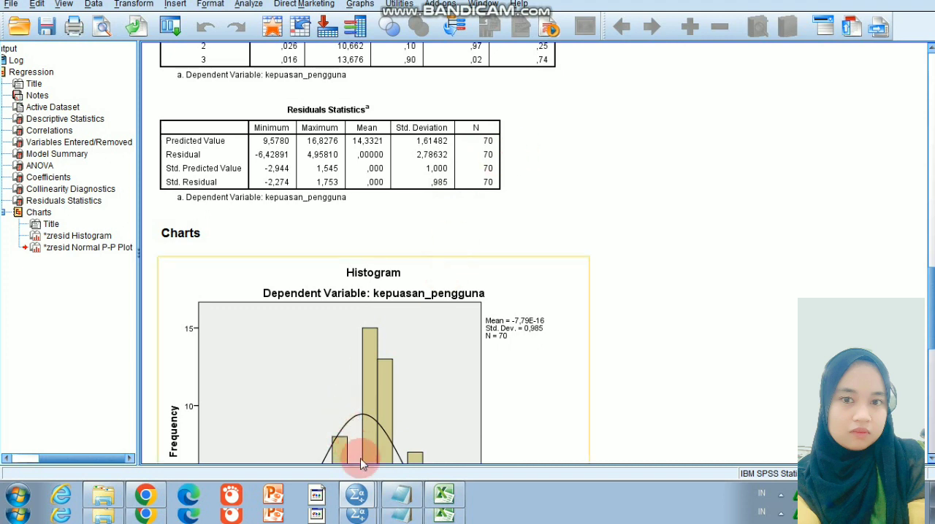
Run a One-Sample Kolmogorov-Smirnov test against the Normal distribution on the Unstandardized Residual in the "data normalis data" dataset
click(358, 499)
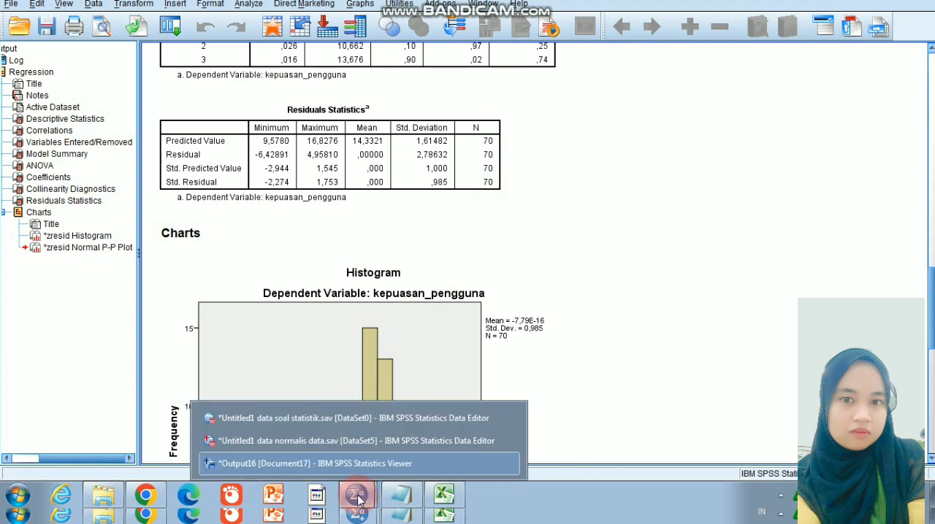
click(357, 442)
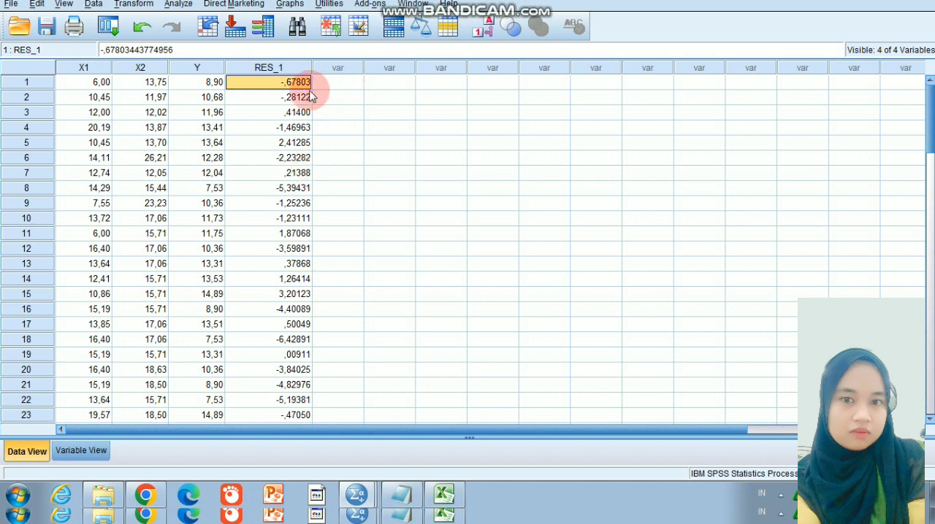
click(281, 66)
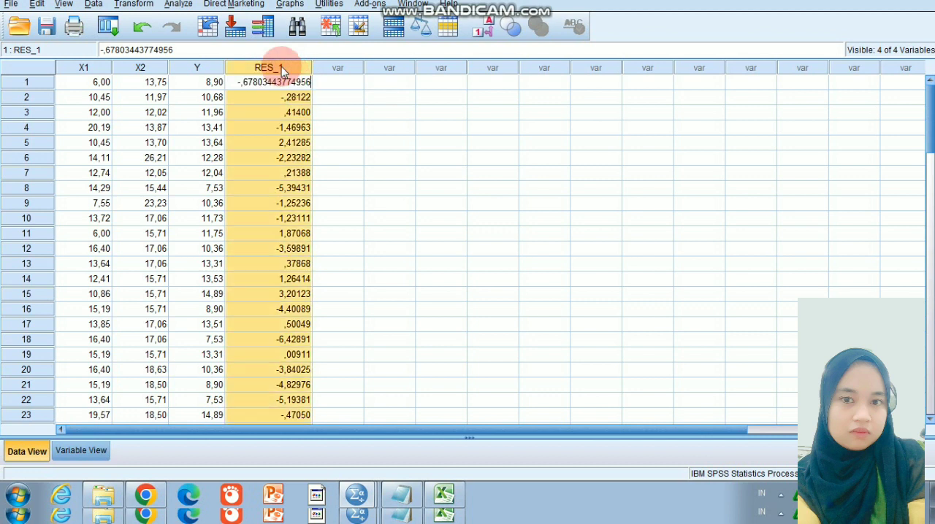
click(179, 4)
mouse_move(264, 247)
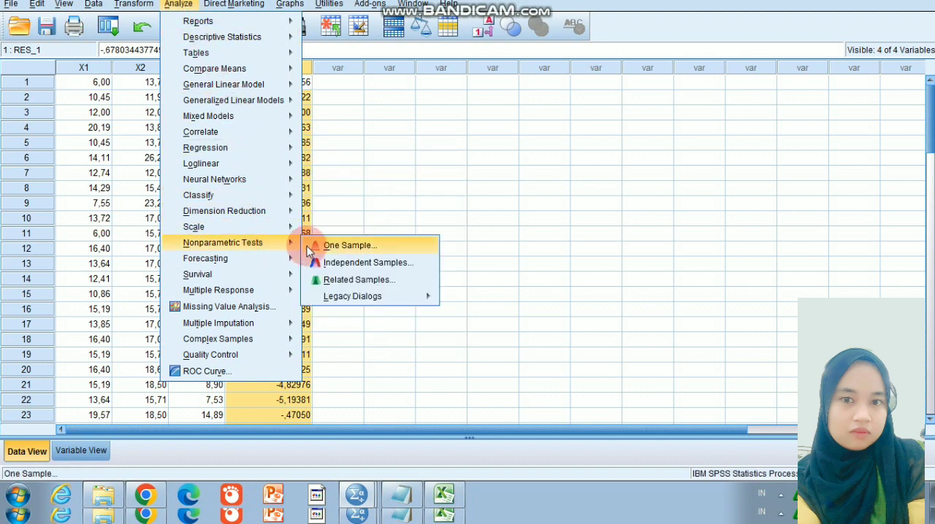
mouse_move(365, 300)
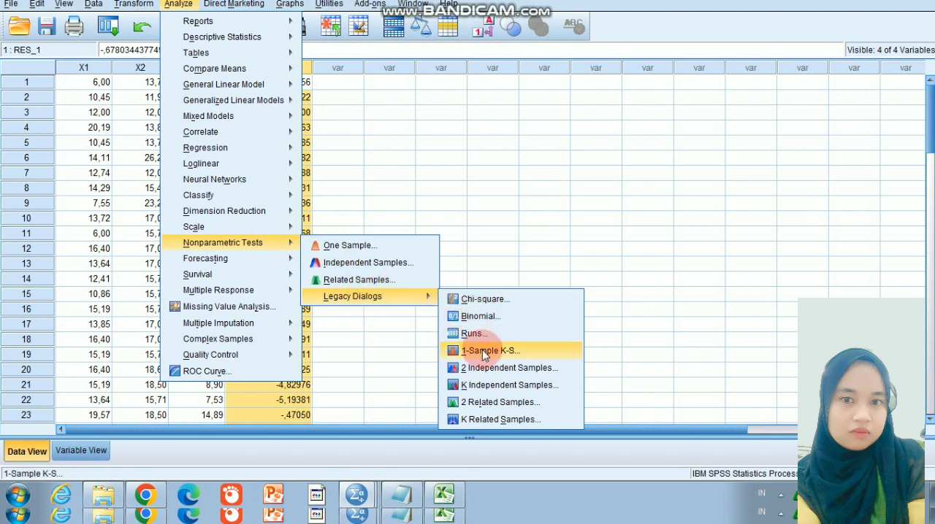
click(483, 352)
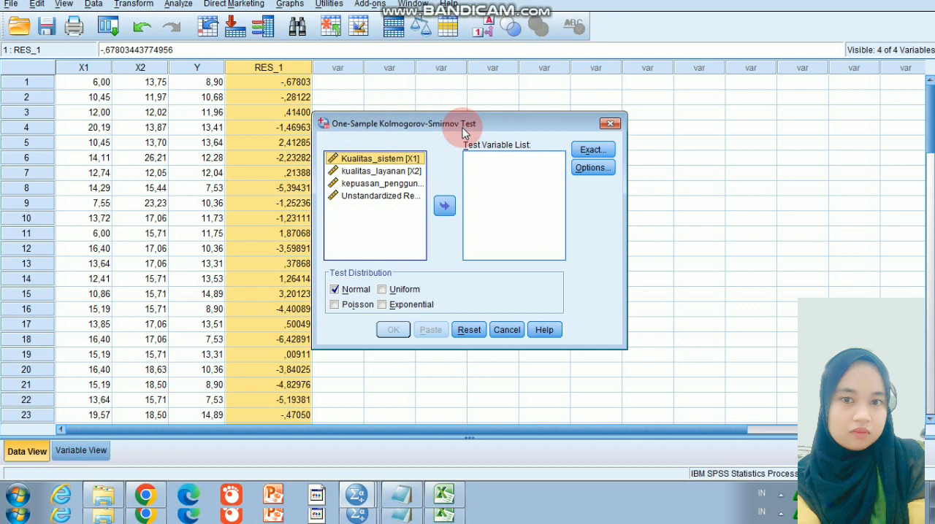
click(371, 199)
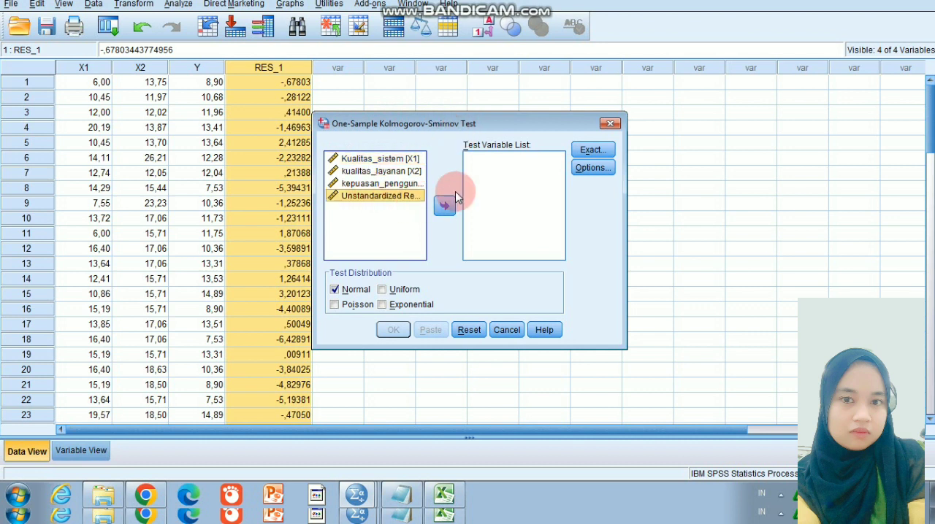
click(450, 207)
click(445, 208)
click(393, 331)
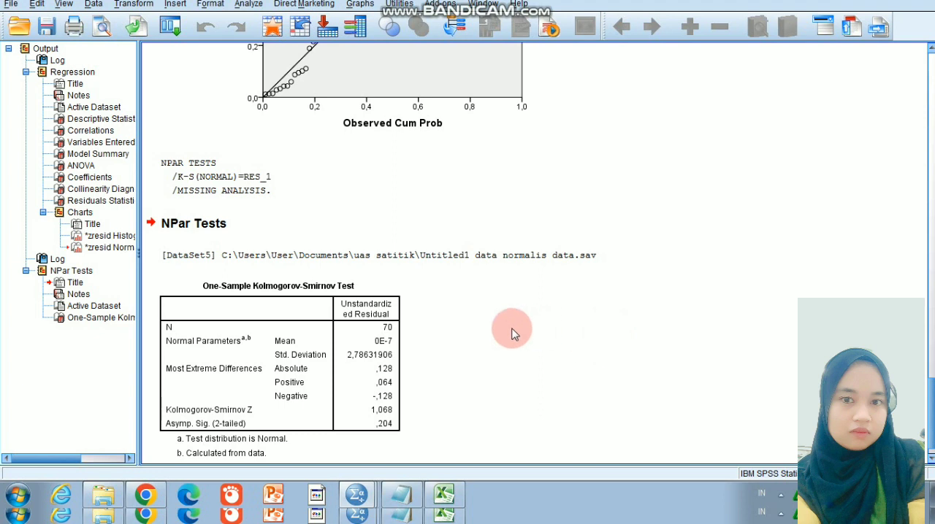
Return to the "data normalis data" dataset and start a Compute Variable with the target variable Abs_ResY
click(356, 499)
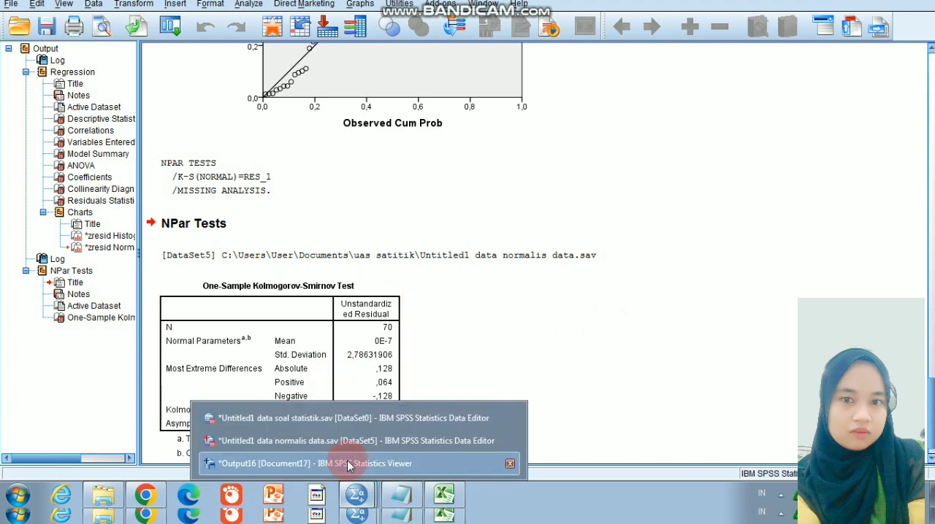
click(344, 443)
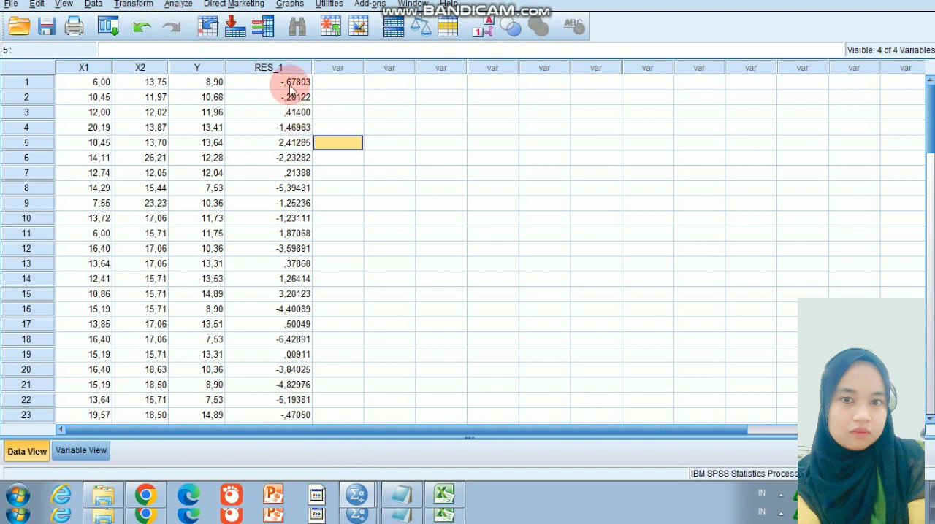
click(264, 67)
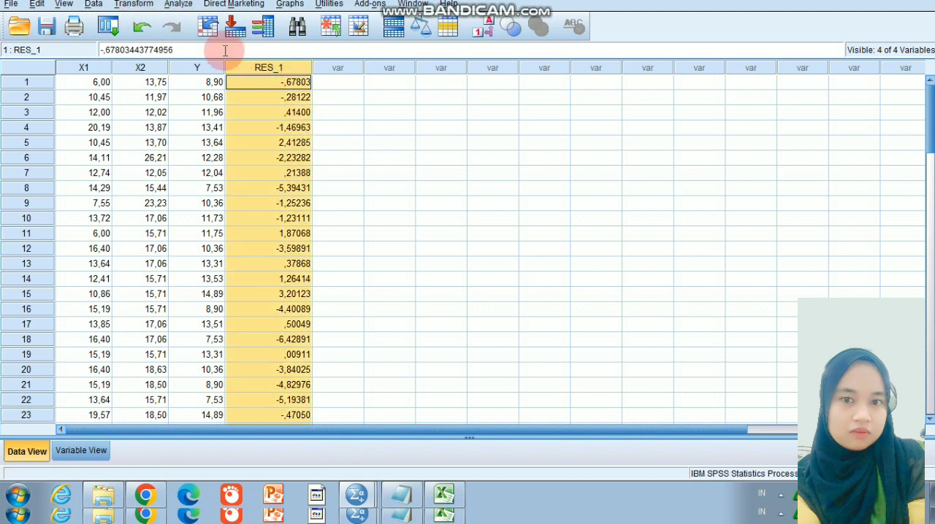
click(147, 6)
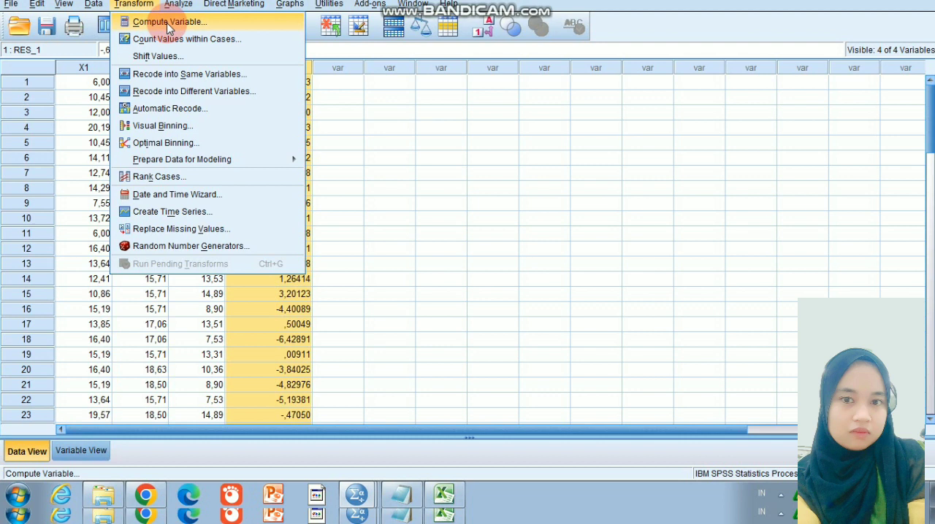
click(168, 24)
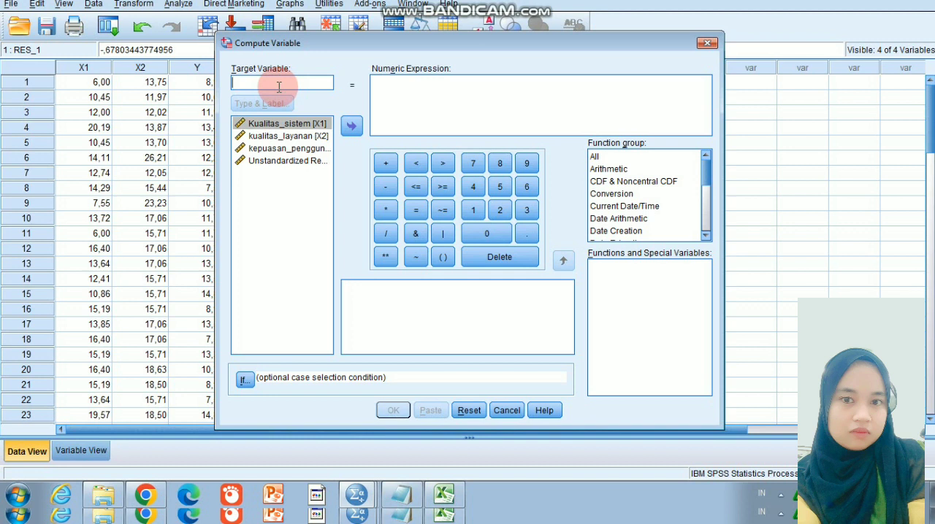
text(Abs_ResY)
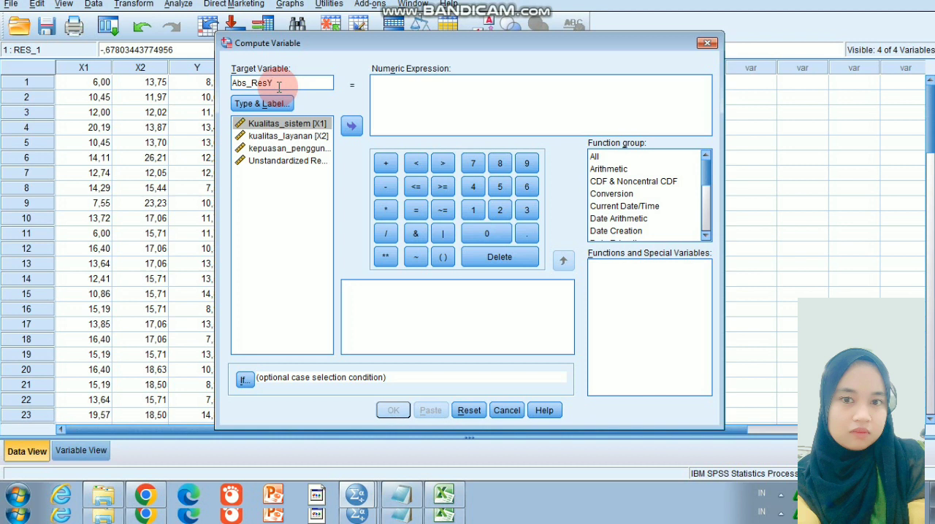
Compute Abs_ResY as the absolute value of the unstandardized residual with the expression ABS(RES_1)
click(409, 97)
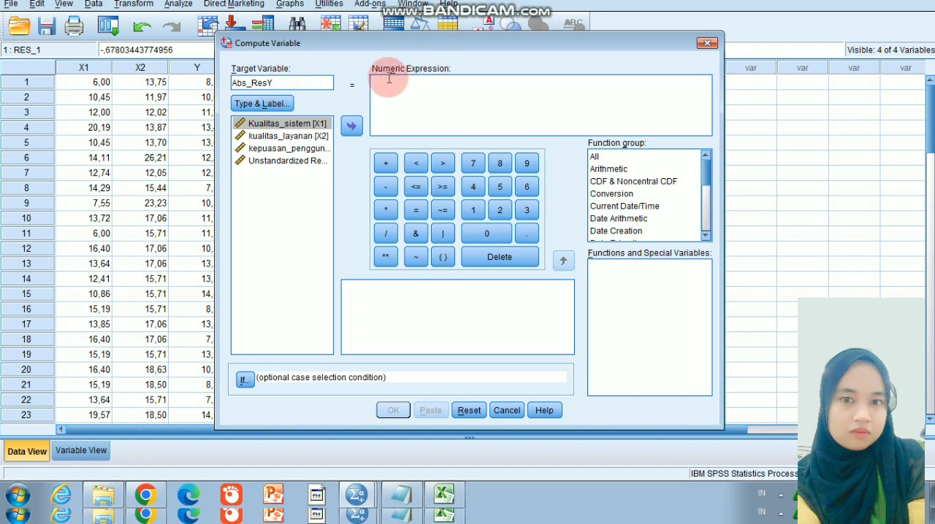
click(379, 82)
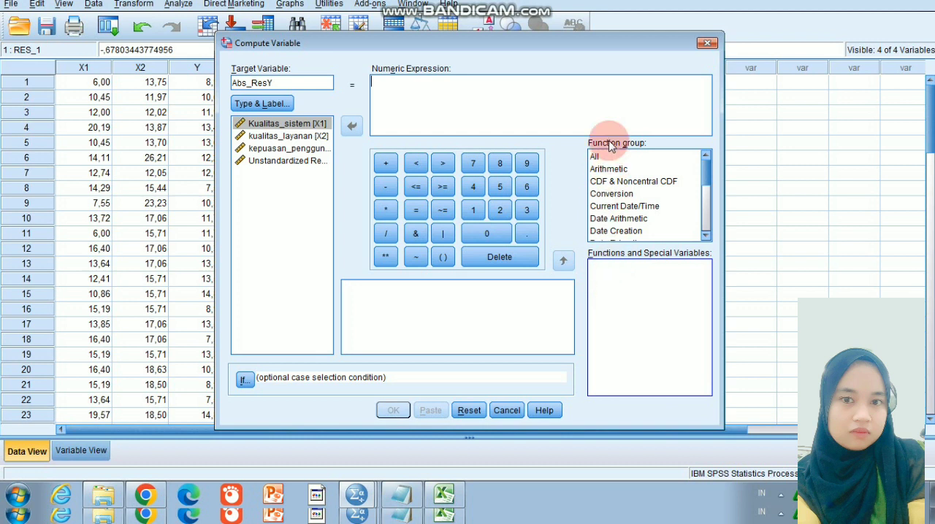
click(596, 157)
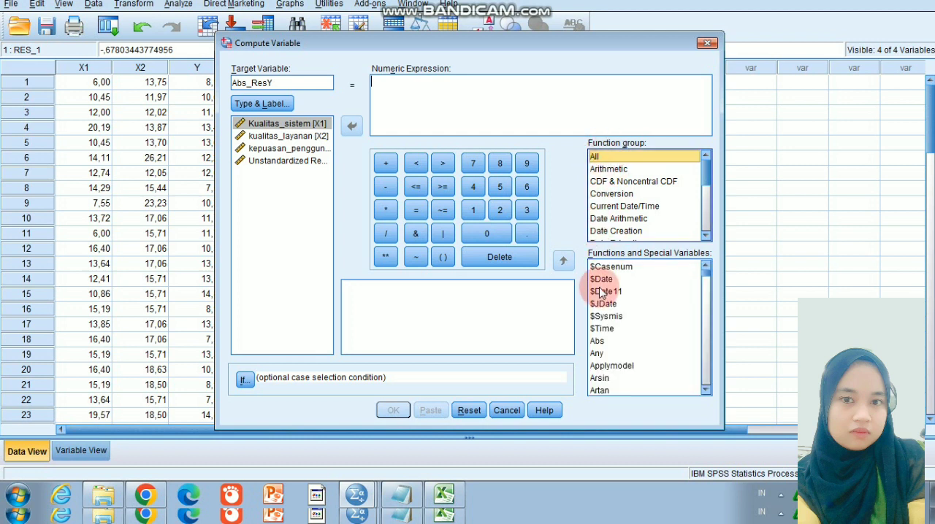
double_click(597, 341)
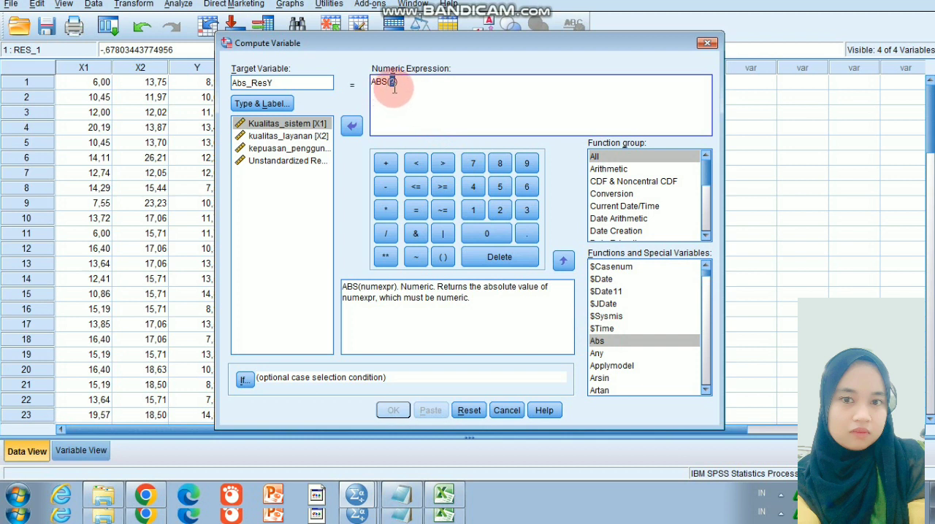
key(Delete)
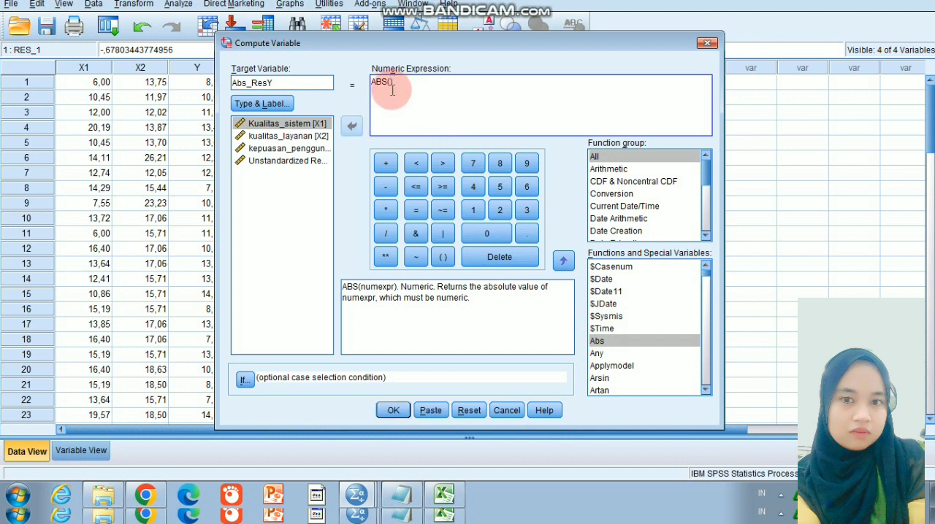
double_click(304, 161)
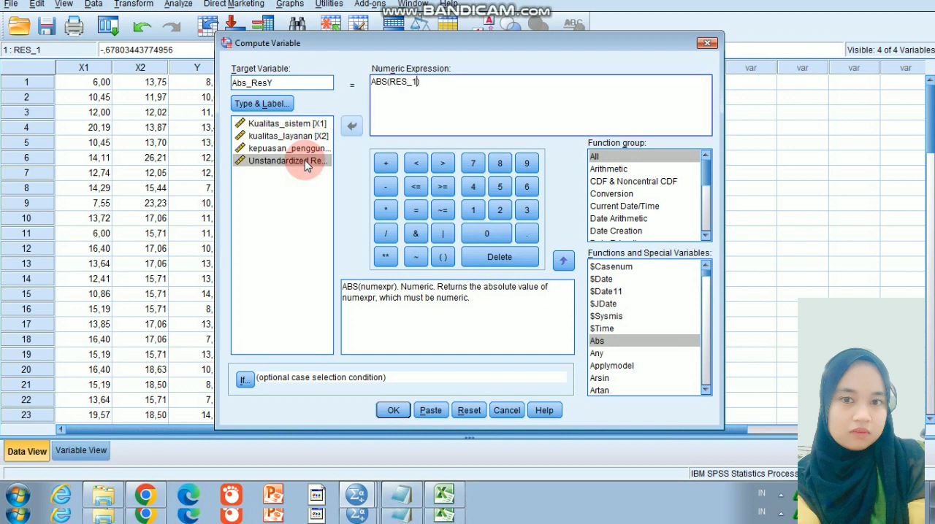
click(393, 411)
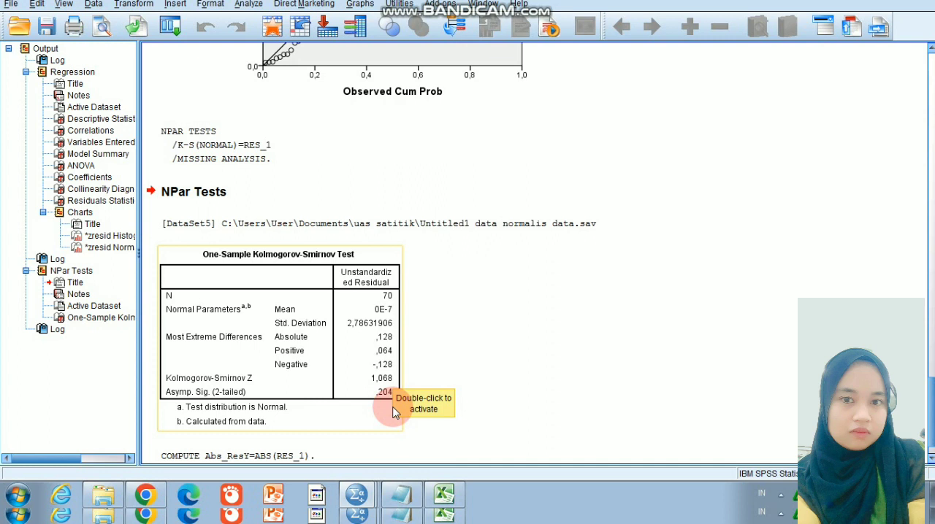
Return to the "data normalis data" dataset and inspect the computed values in the Abs_ResY column
scroll(393, 413, up, 10)
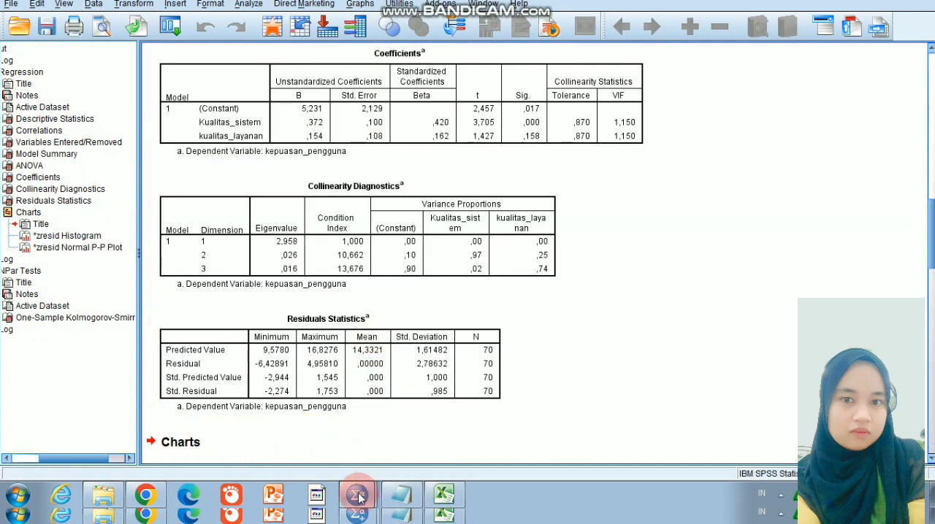
mouse_move(356, 495)
click(354, 439)
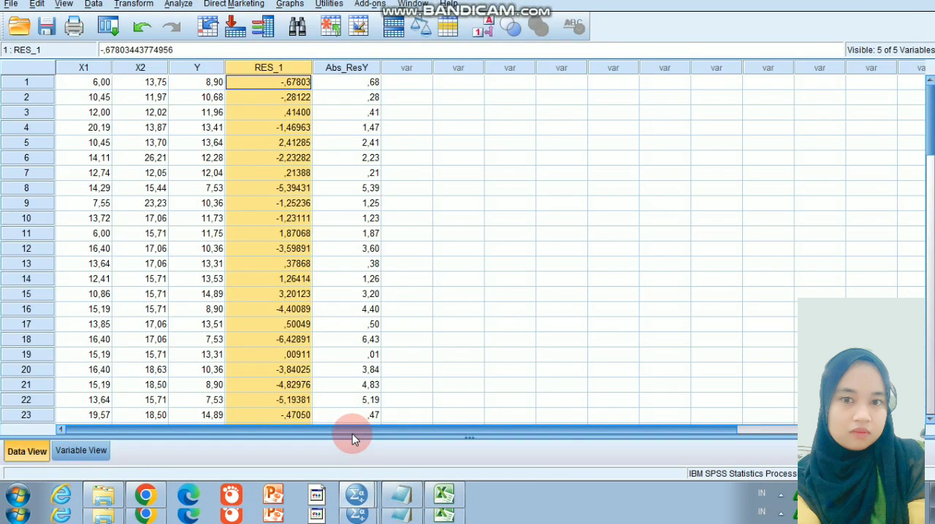
click(370, 80)
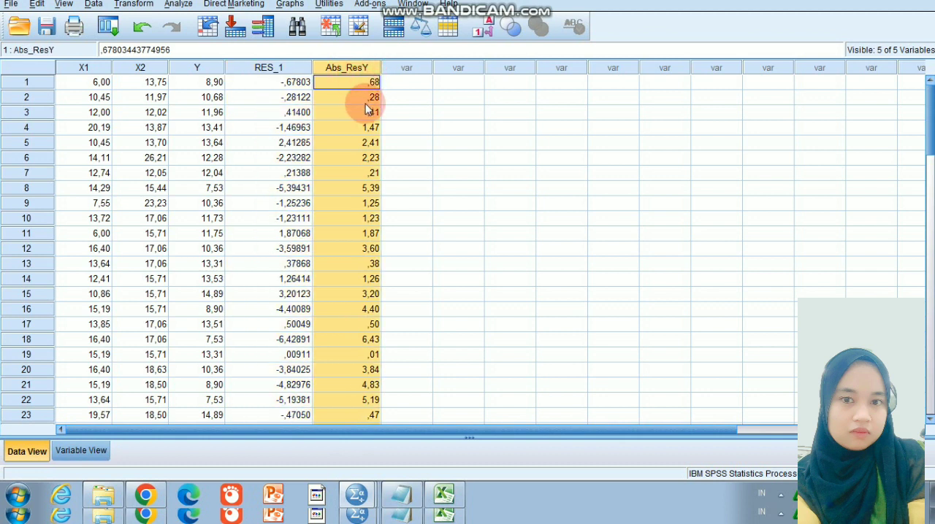
key(F2)
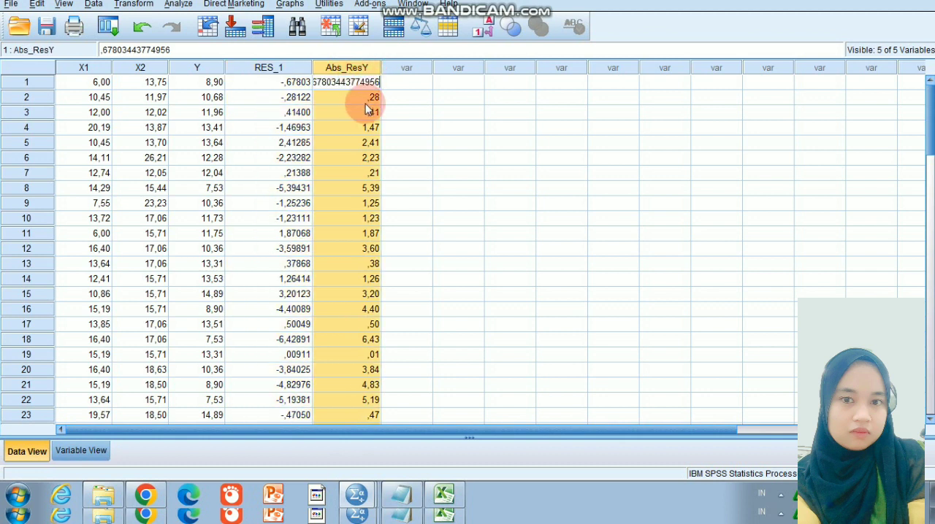
click(397, 80)
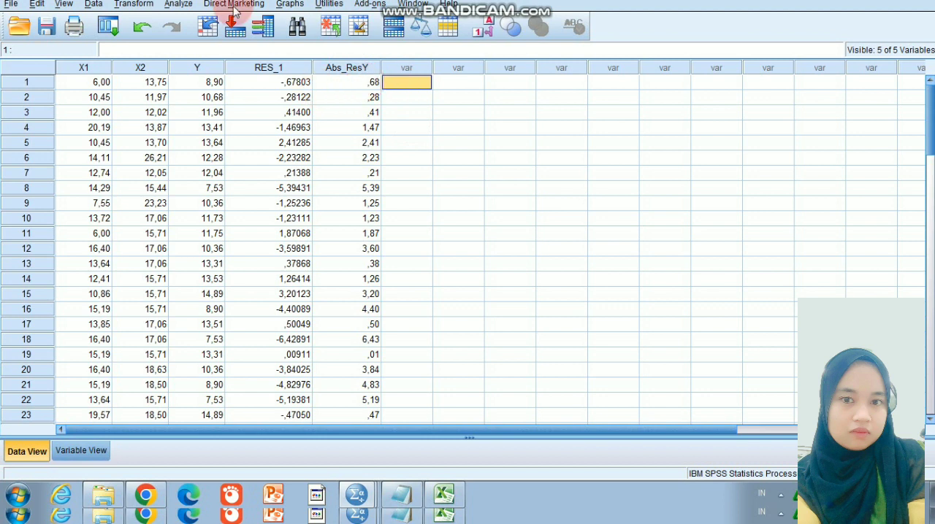
Start a Linear Regression and replace kepuasan_pengguna [Y] with Abs_ResY as the dependent variable
click(180, 5)
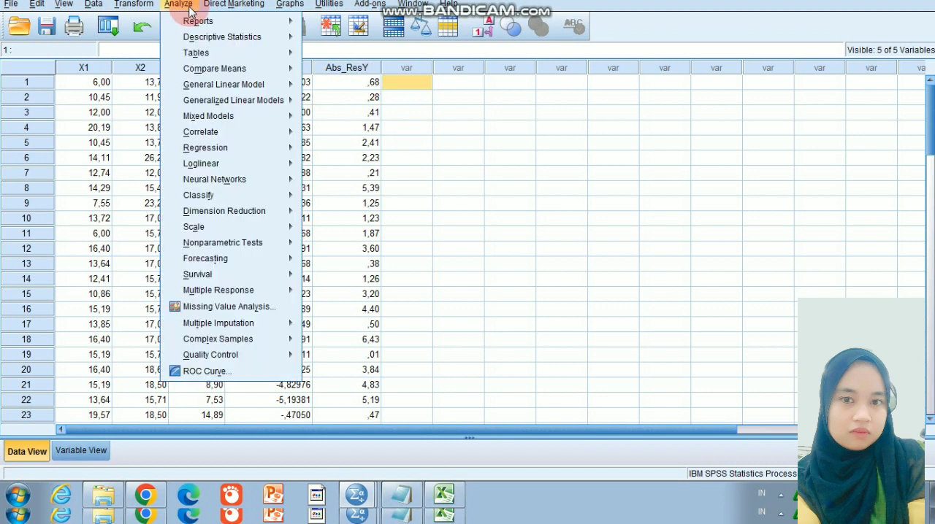
mouse_move(250, 43)
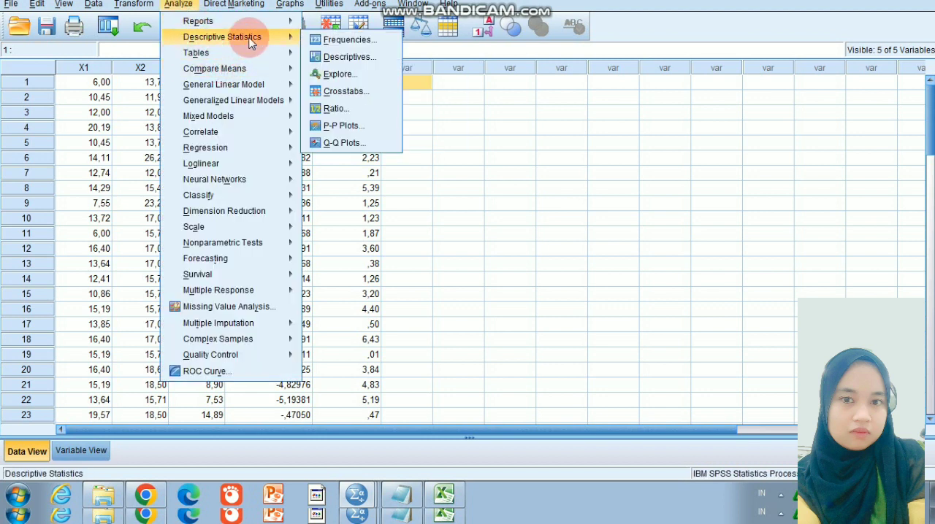
mouse_move(245, 197)
mouse_move(241, 140)
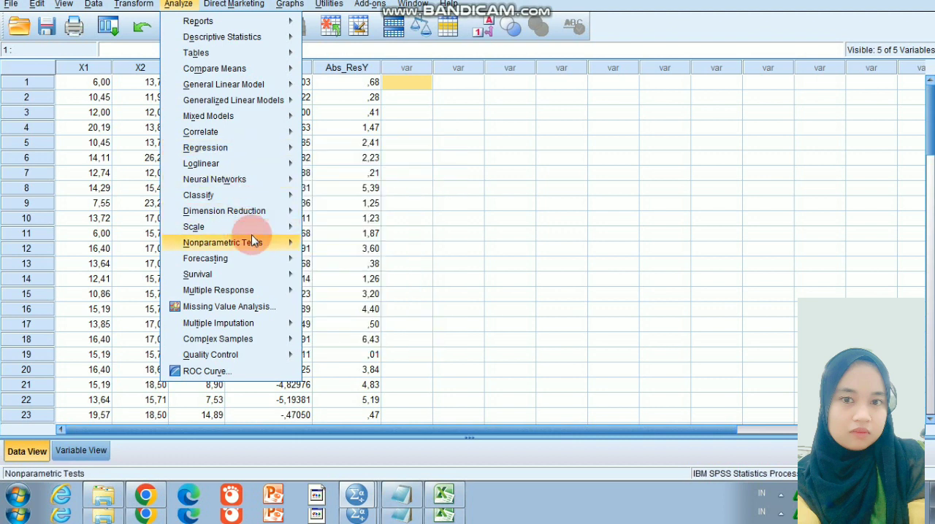
mouse_move(266, 163)
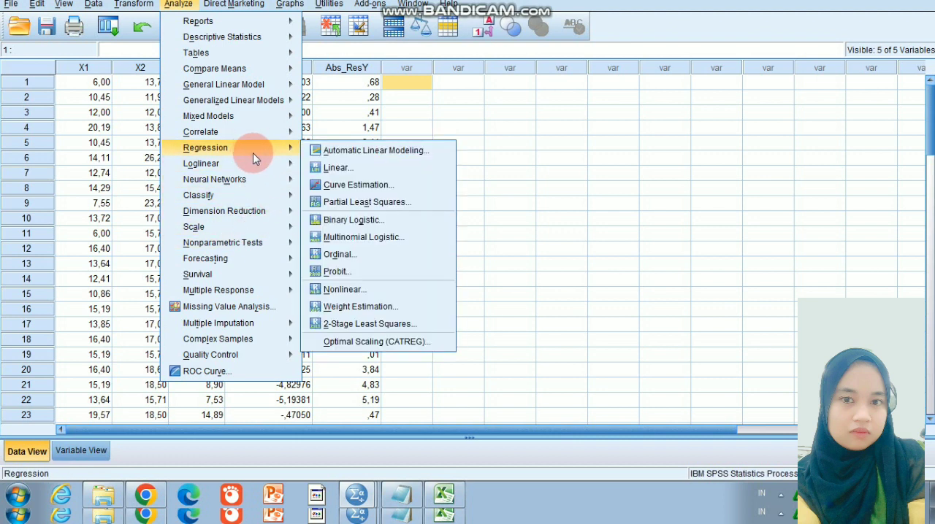
click(332, 167)
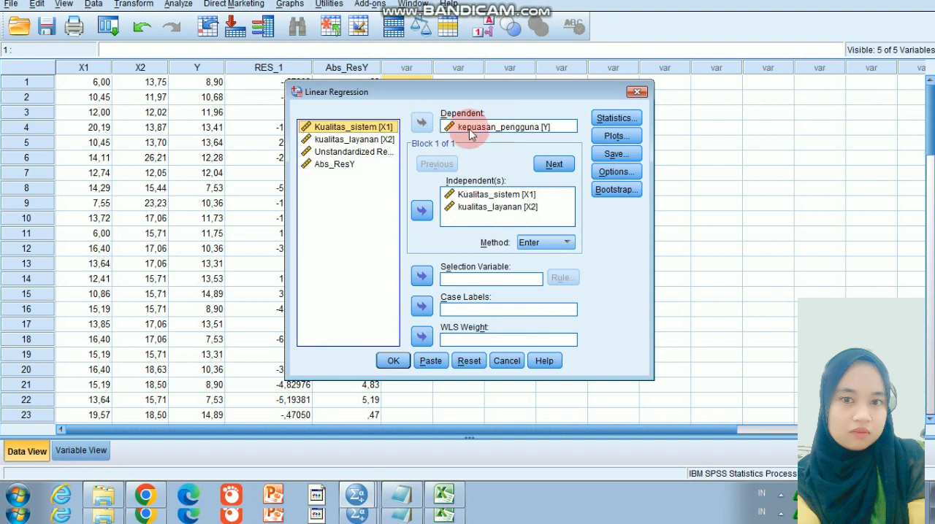
click(447, 127)
click(422, 126)
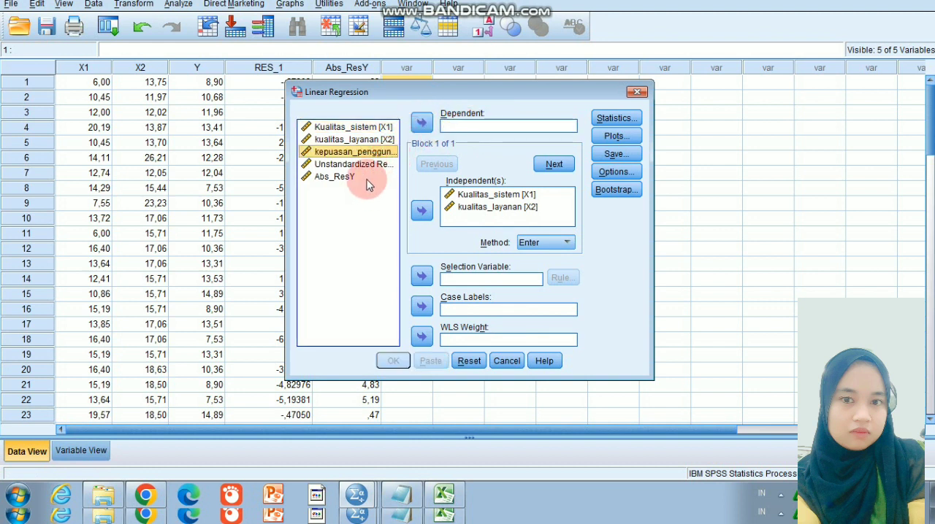
click(349, 176)
click(423, 123)
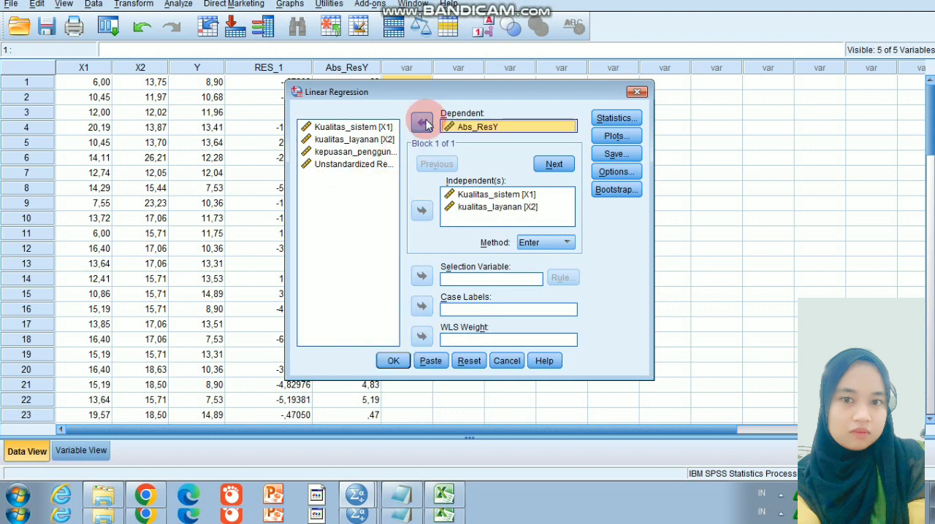
Exclude Descriptives, Collinearity diagnostics and Durbin-Watson from the regression statistics
click(612, 119)
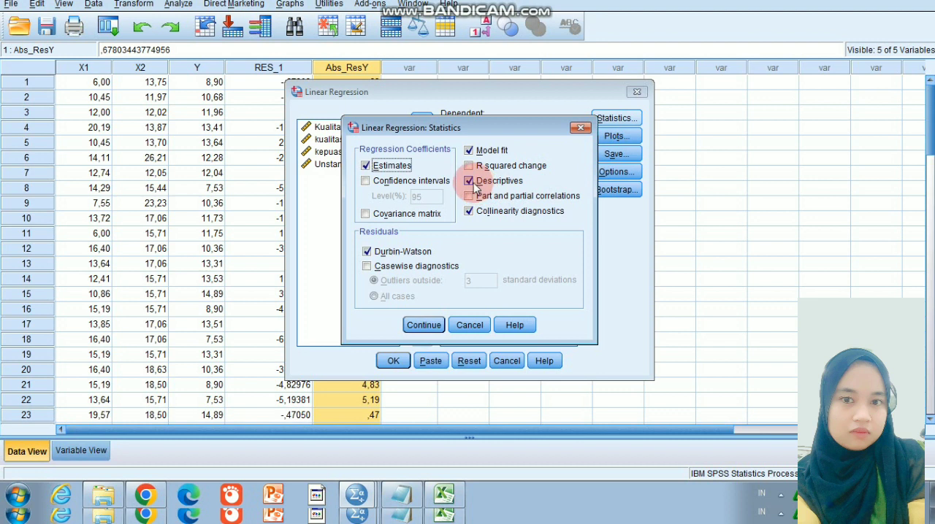
click(470, 182)
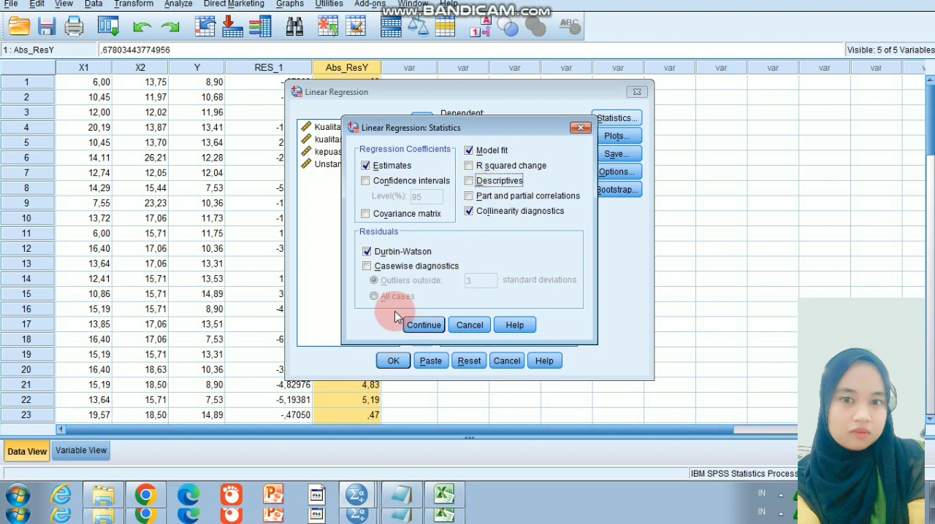
click(469, 212)
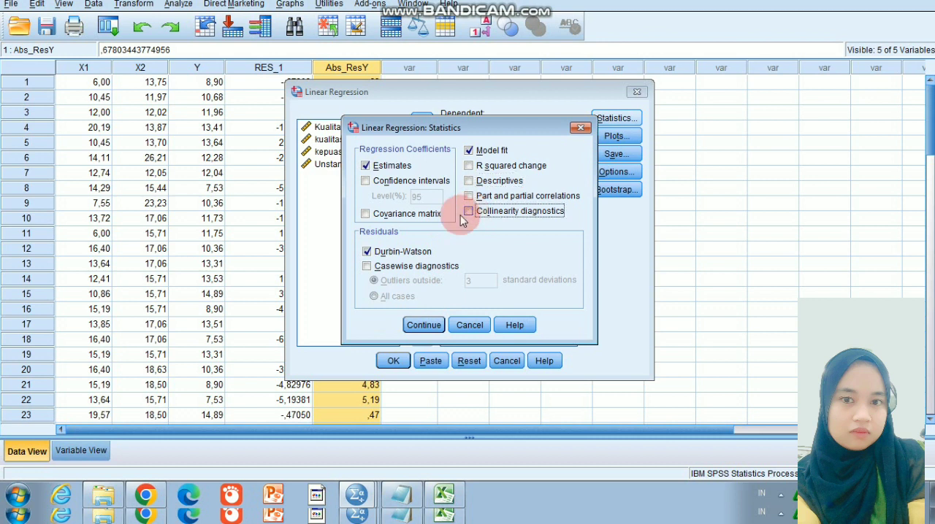
click(368, 253)
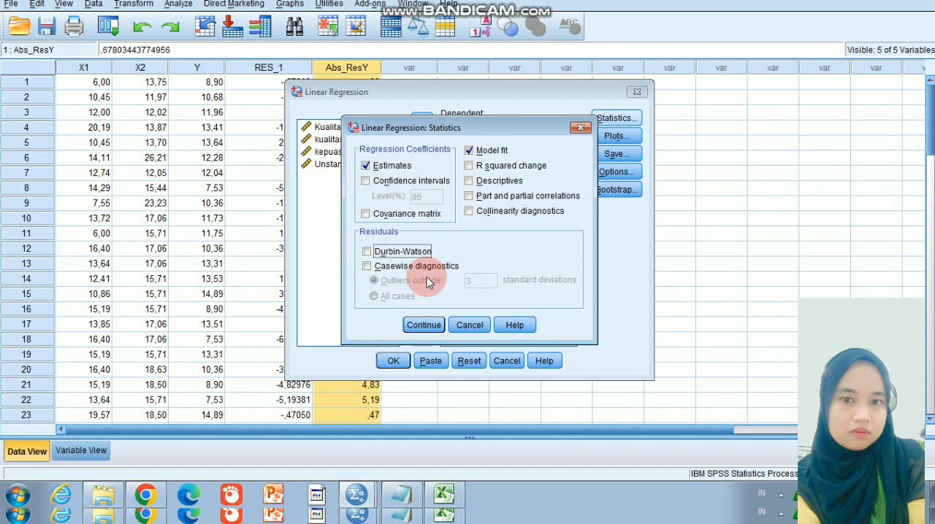
click(424, 325)
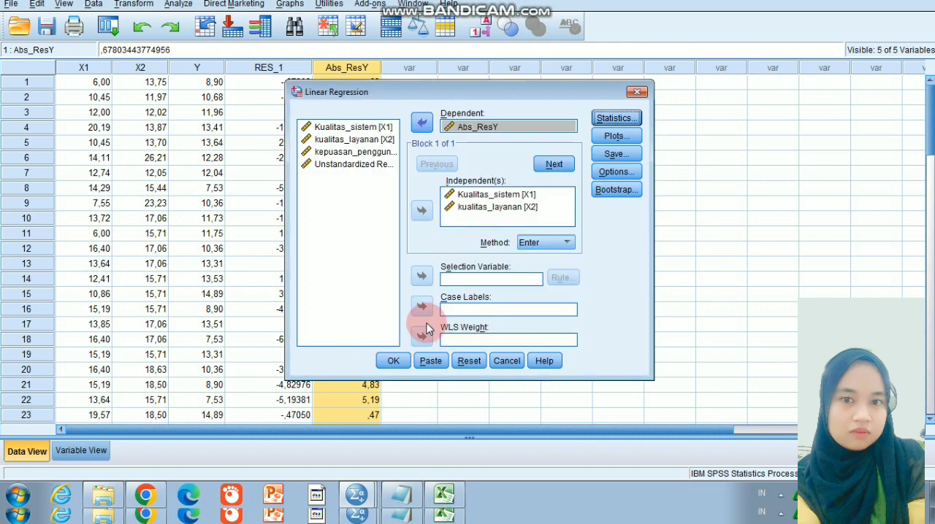
Define a residual scatterplot with *SRESID as Y and *ZPRED as X, and turn off the Histogram and Normal probability plot
click(618, 137)
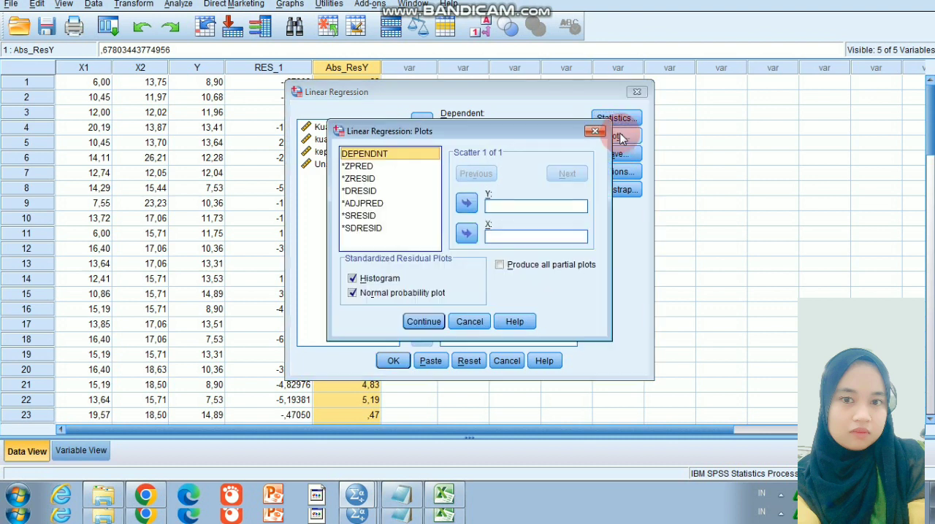
click(420, 223)
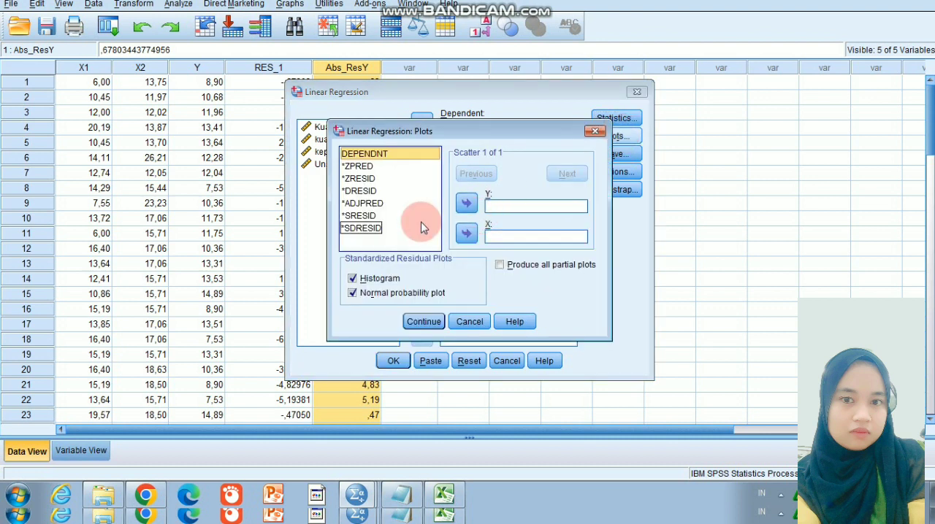
click(384, 216)
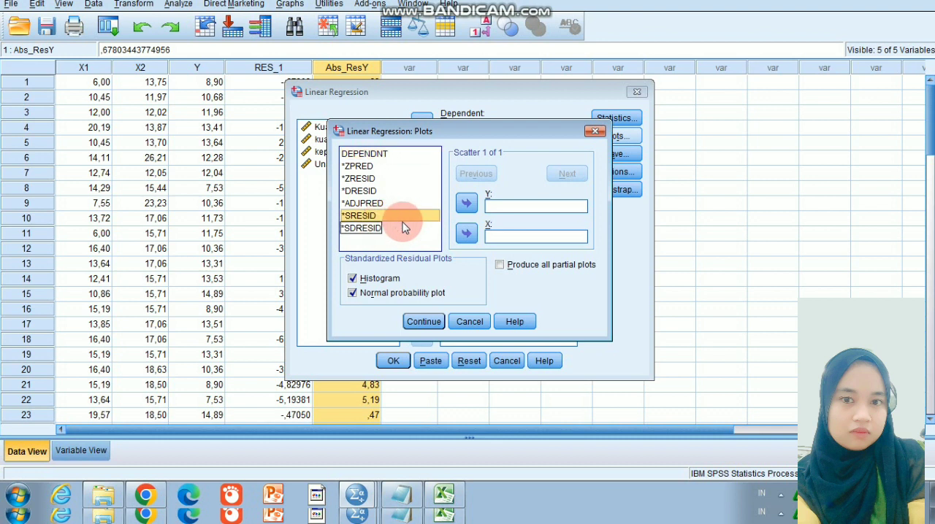
click(464, 207)
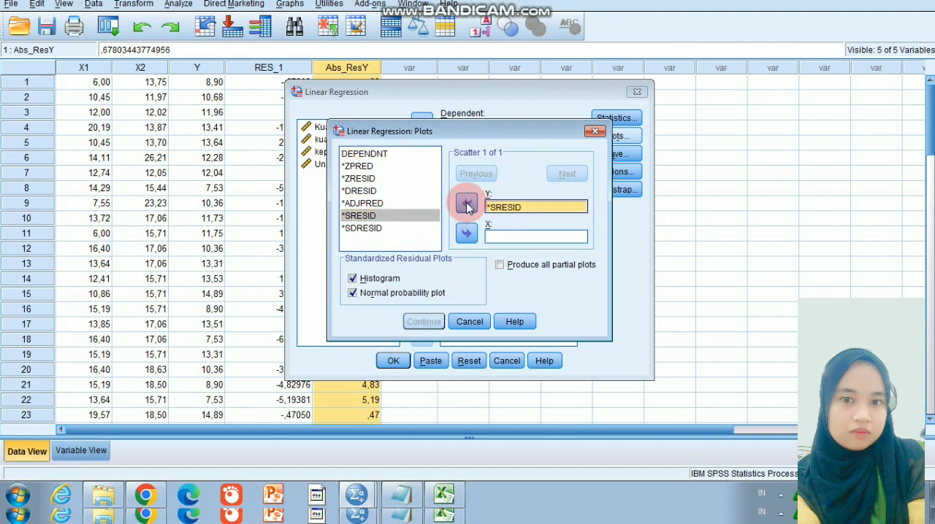
click(395, 166)
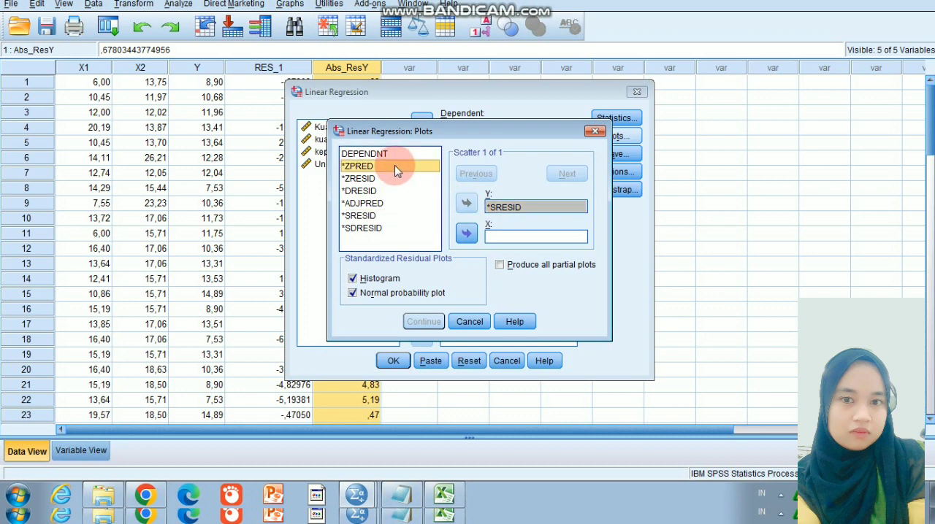
click(466, 233)
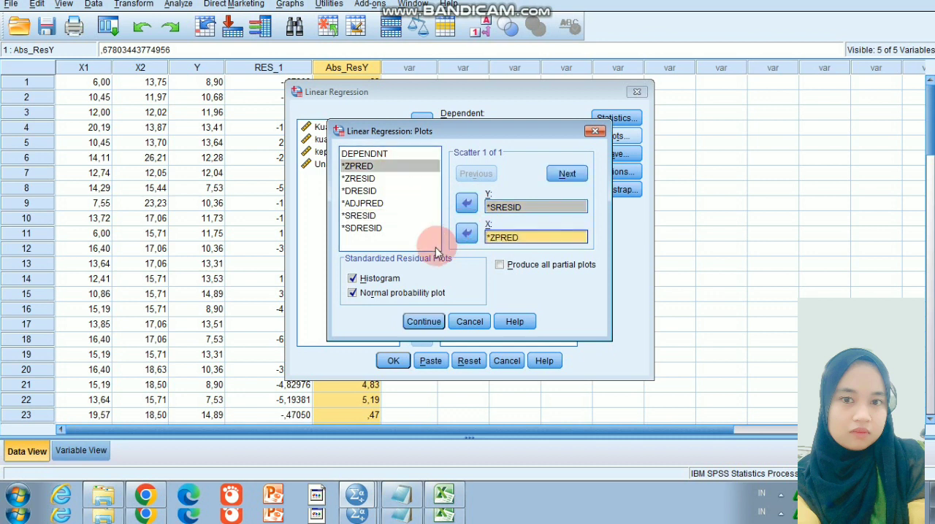
click(352, 279)
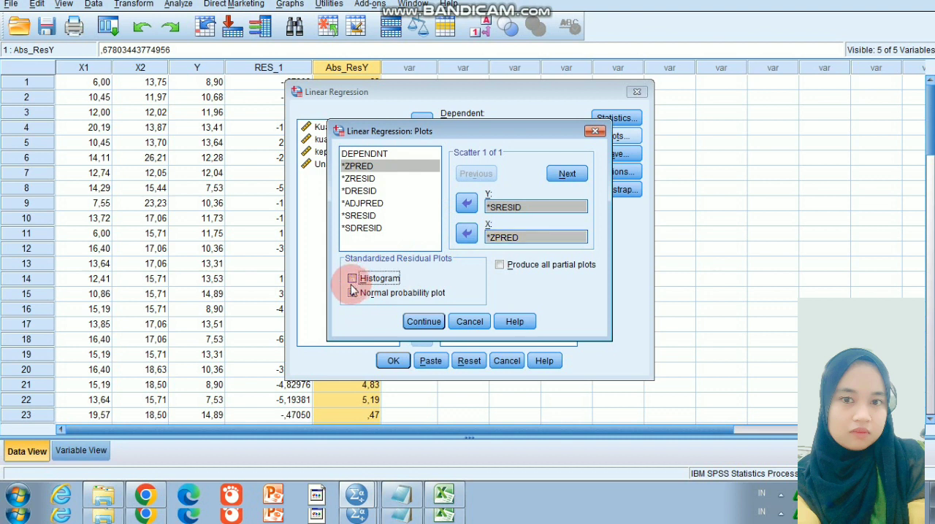
click(355, 294)
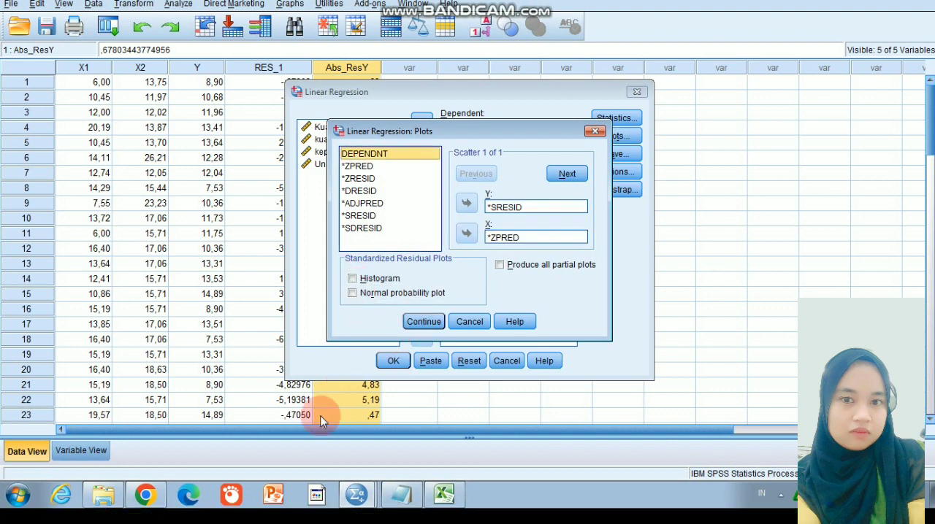
click(418, 324)
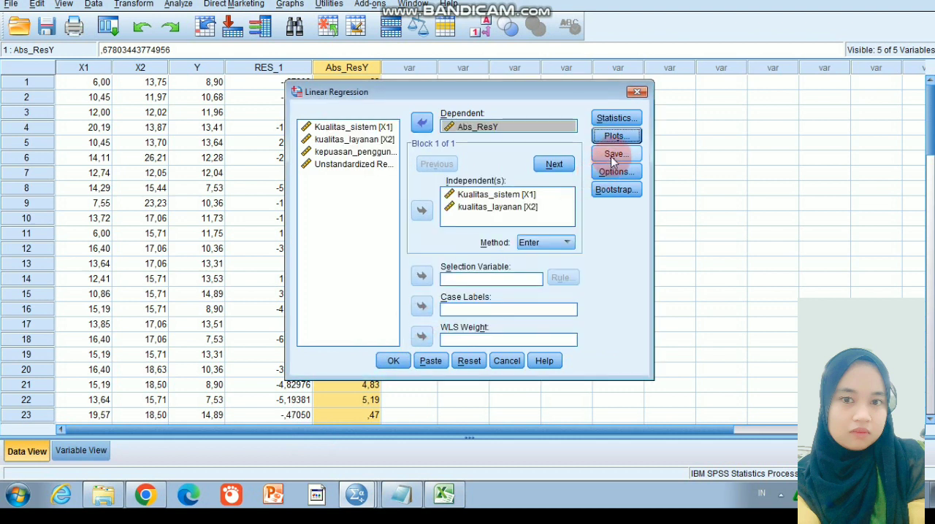
Exclude unstandardized residuals from the saved variables and run the Abs_ResY regression on X1 and X2
click(612, 157)
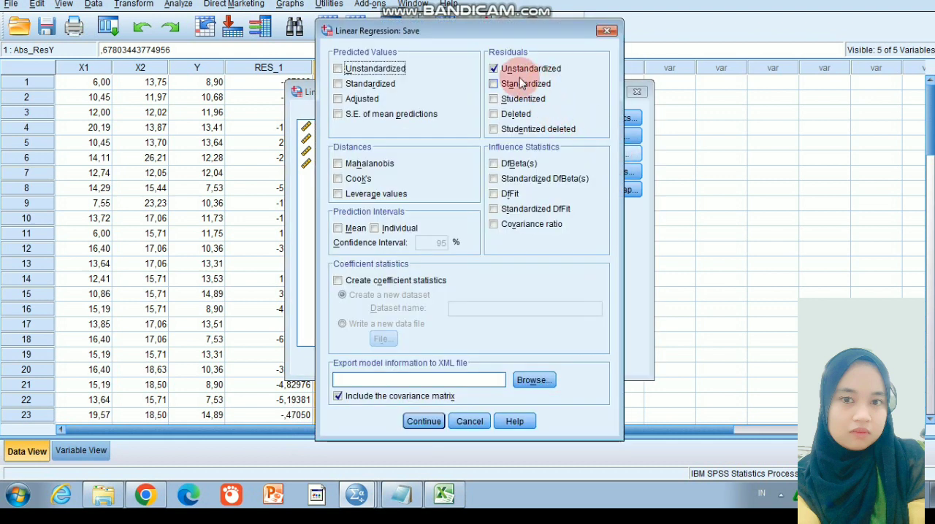
click(494, 69)
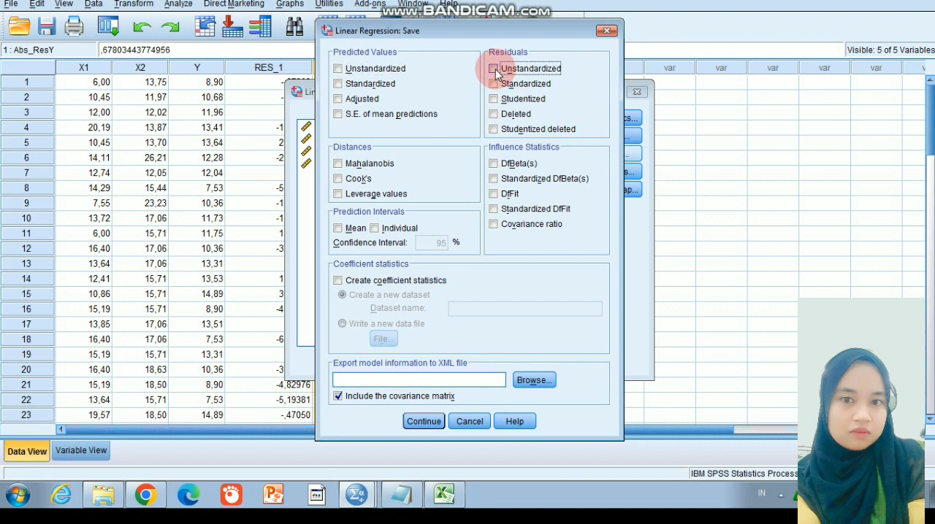
click(420, 422)
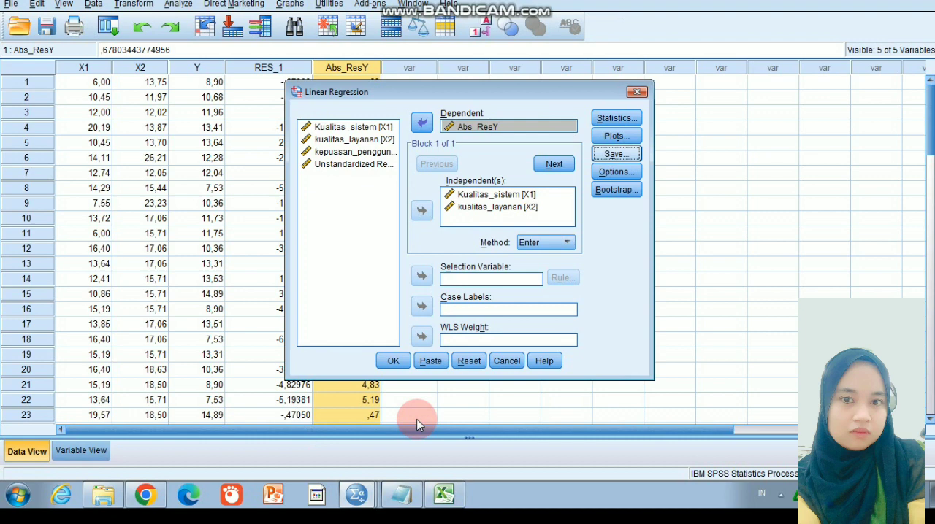
click(394, 361)
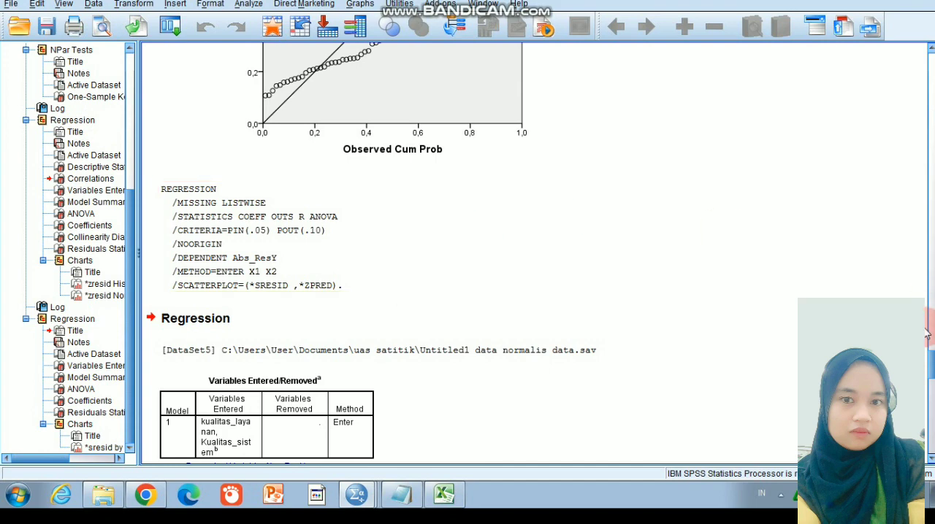
Examine the residual scatterplot for Abs_ResY at the end of the regression output
drag(931, 361, 932, 434)
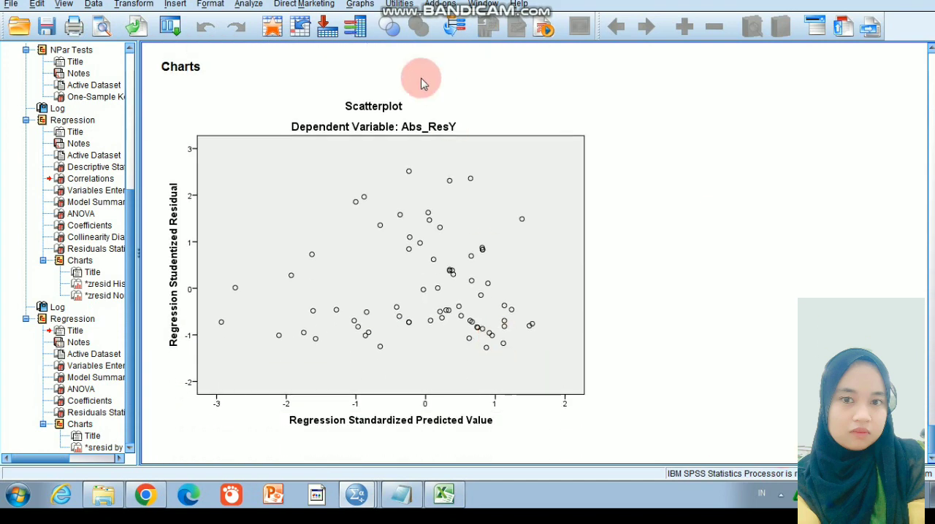
scroll(131, 182, up, 6)
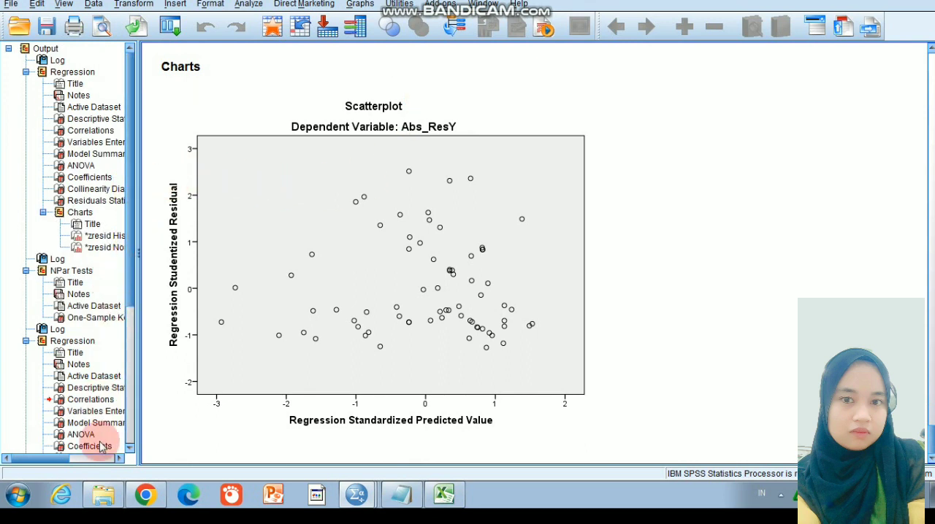
click(130, 448)
click(130, 450)
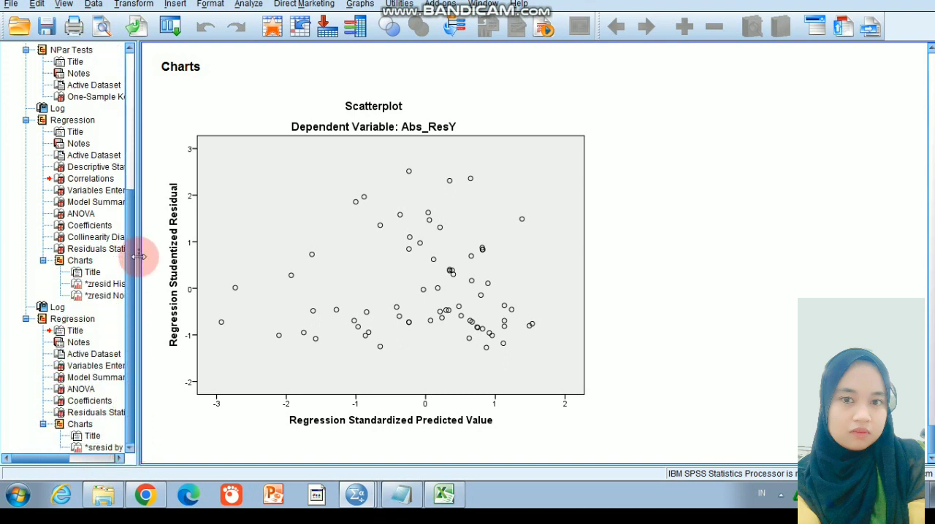
Save the output as a viewer file named "Output1 HASIL REGRESI LINEAR"
click(11, 3)
click(70, 111)
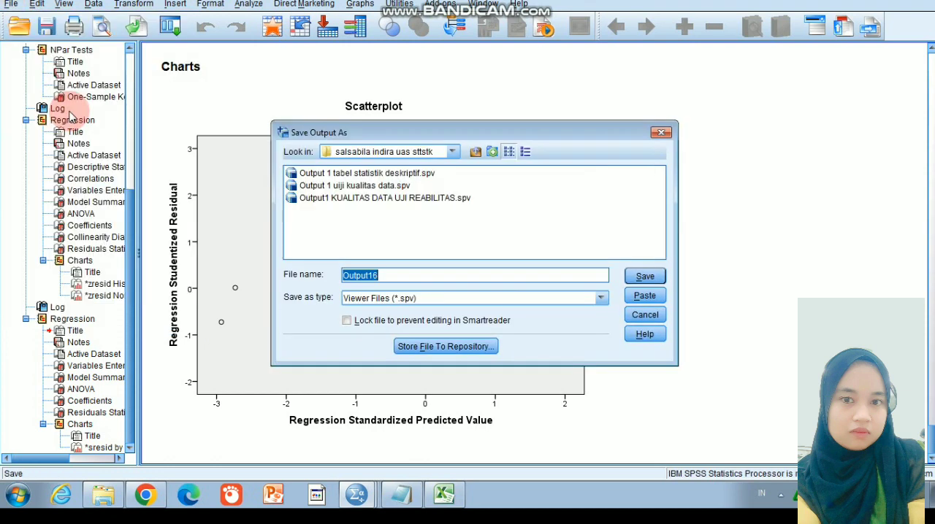
click(386, 276)
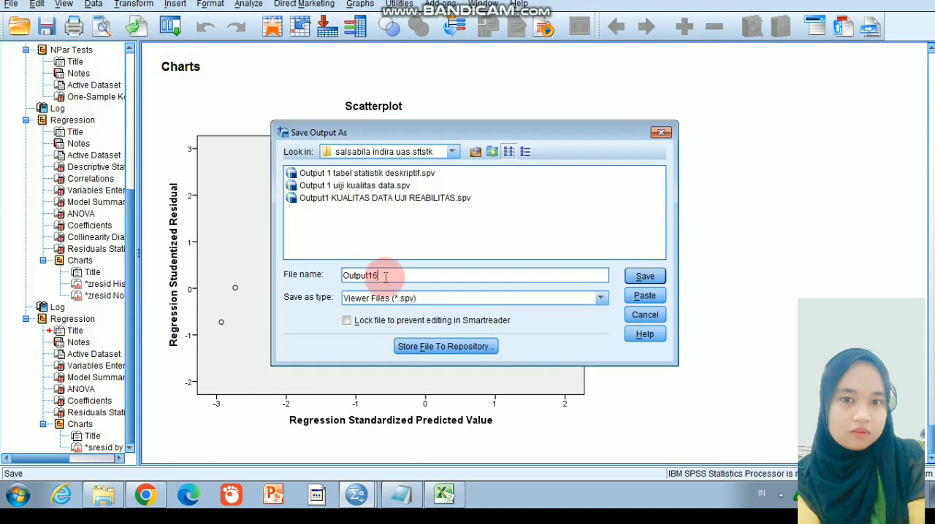
key(BackSpace)
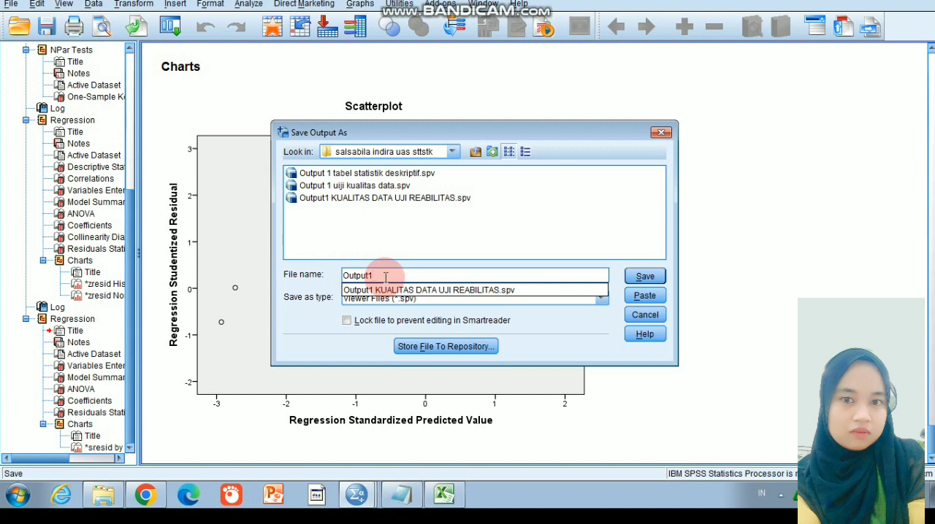
text(HASIL REGRESI)
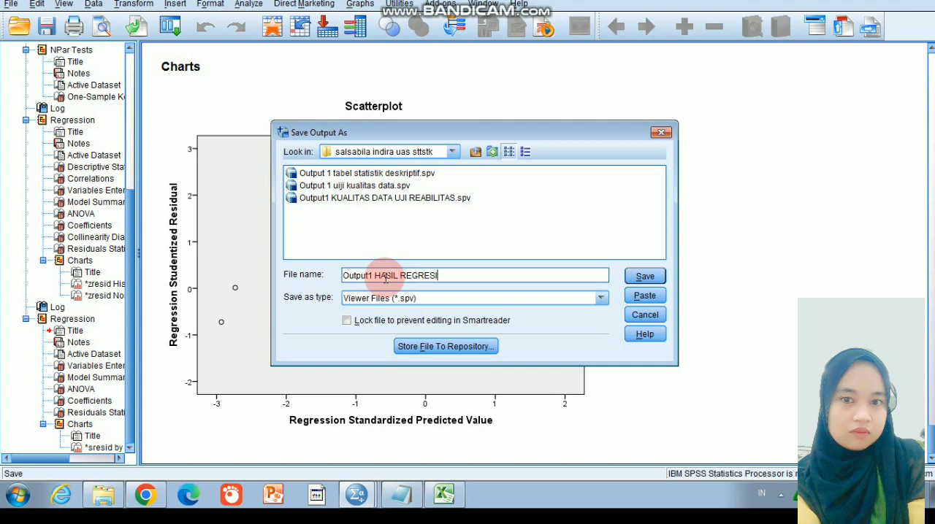
text(LINER)
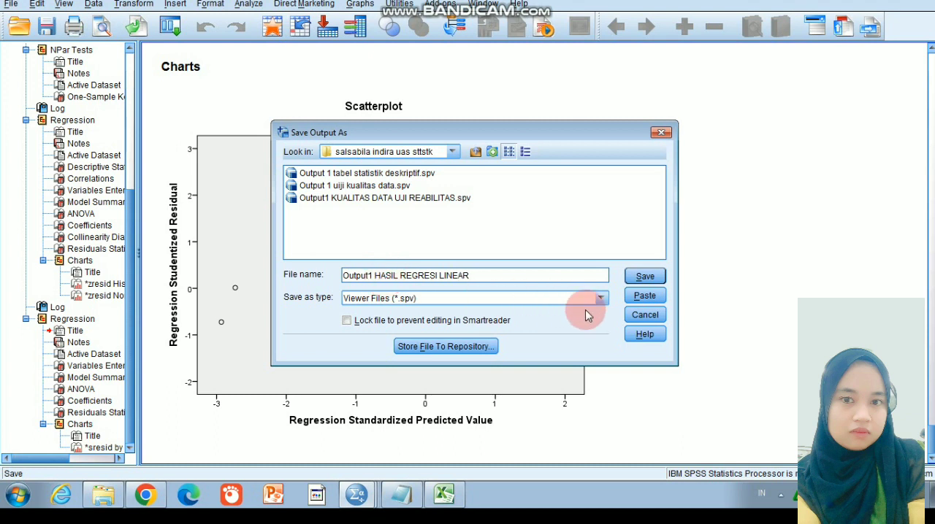
click(643, 285)
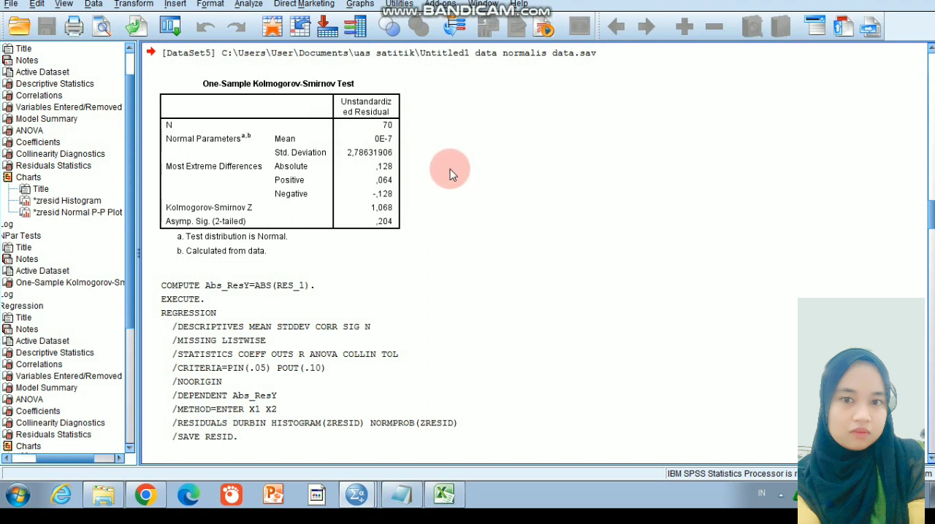
Examine the residual's significance in the One-Sample Kolmogorov-Smirnov Test and the Coefficients table with collinearity statistics for Abs_ResY
click(369, 156)
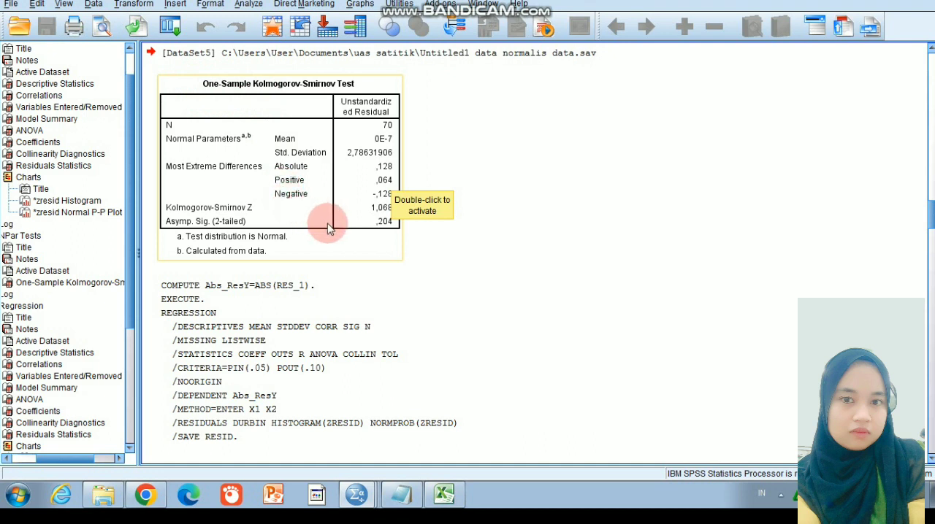
click(438, 241)
click(376, 216)
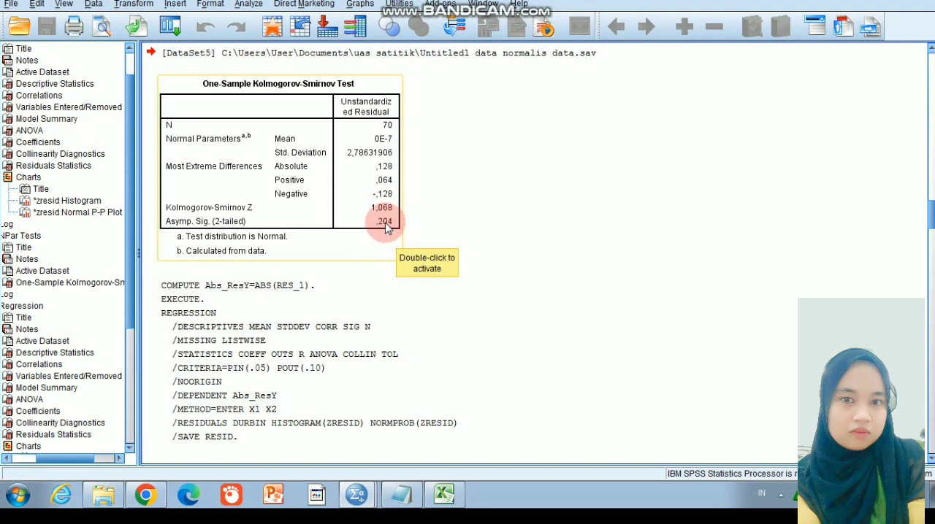
scroll(386, 228, down, 10)
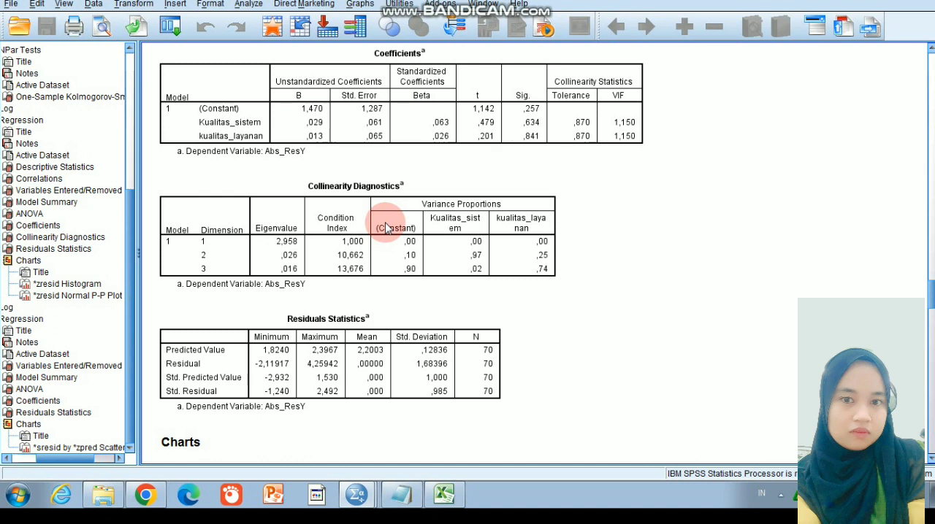
click(401, 148)
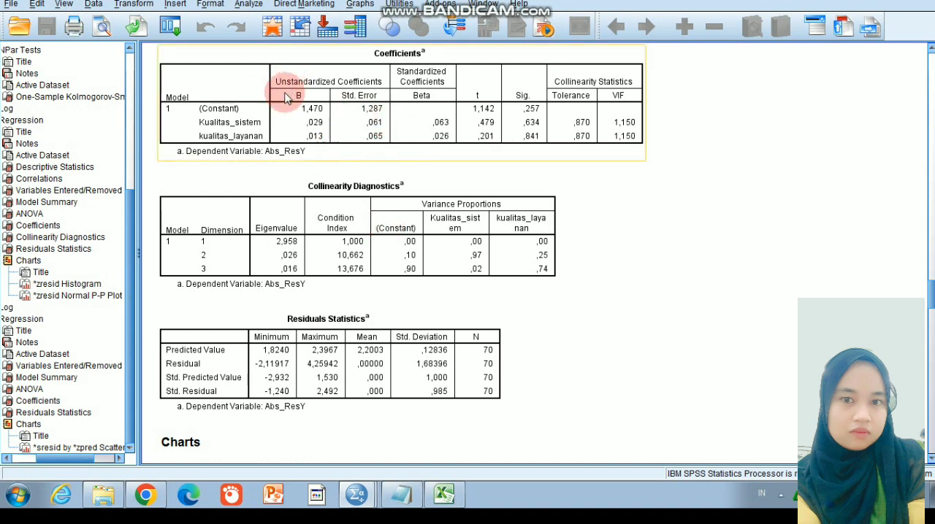